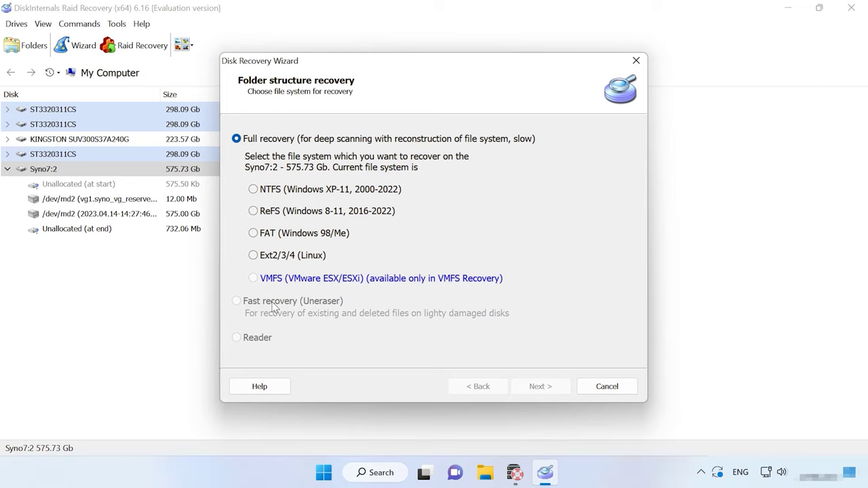
Dismiss the wizard for Syno7:2, and open its 575 GB Btrfs partition using Fast recovery (Uneraser) to browse the recovered files.
{"action": "left_click", "coordinate": [623, 392]}
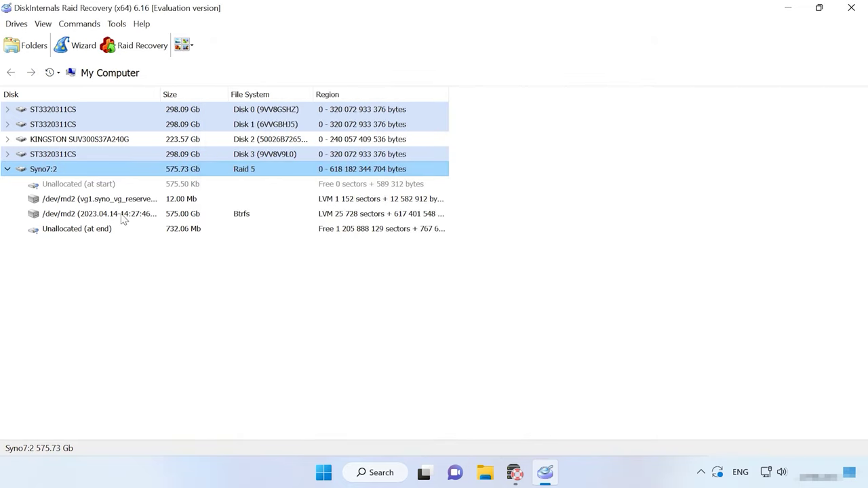
{"action": "left_click", "coordinate": [121, 217]}
{"action": "right_click", "coordinate": [120, 217]}
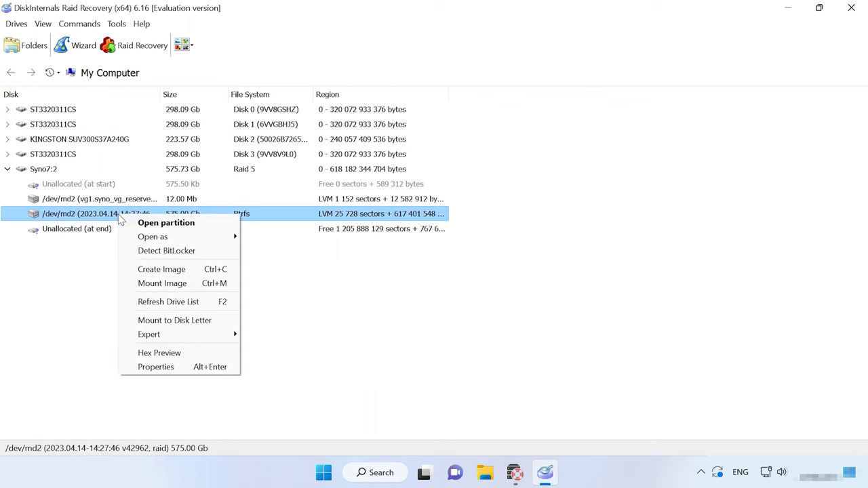
{"action": "left_click", "coordinate": [170, 223]}
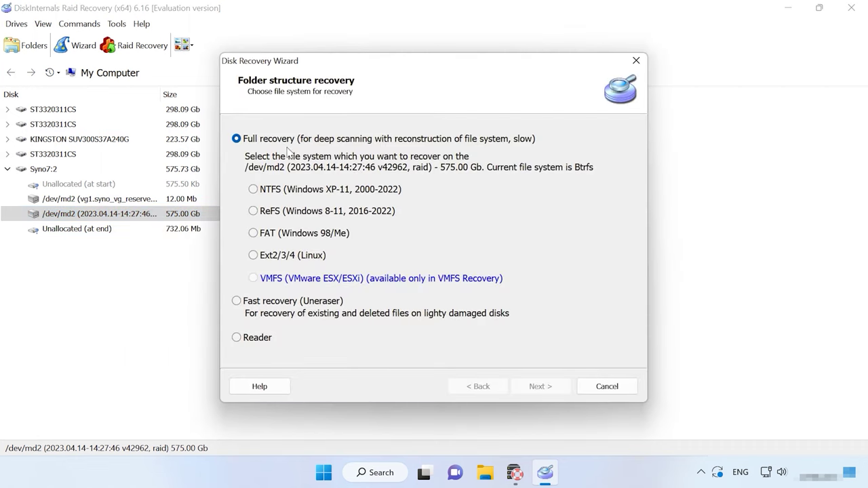
{"action": "left_click", "coordinate": [268, 303]}
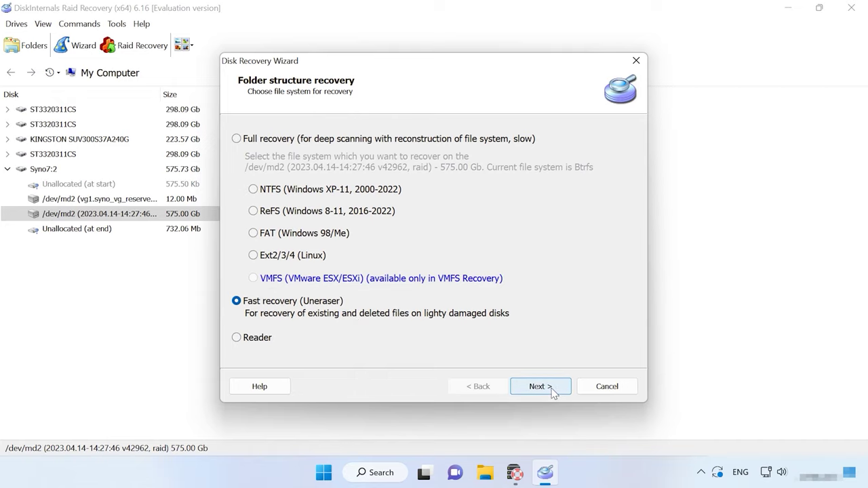
{"action": "left_click", "coordinate": [521, 385]}
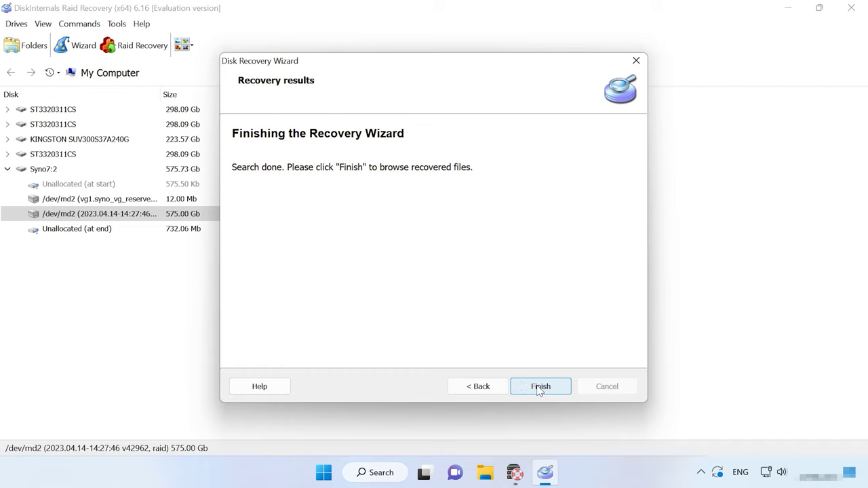
{"action": "left_click", "coordinate": [540, 387]}
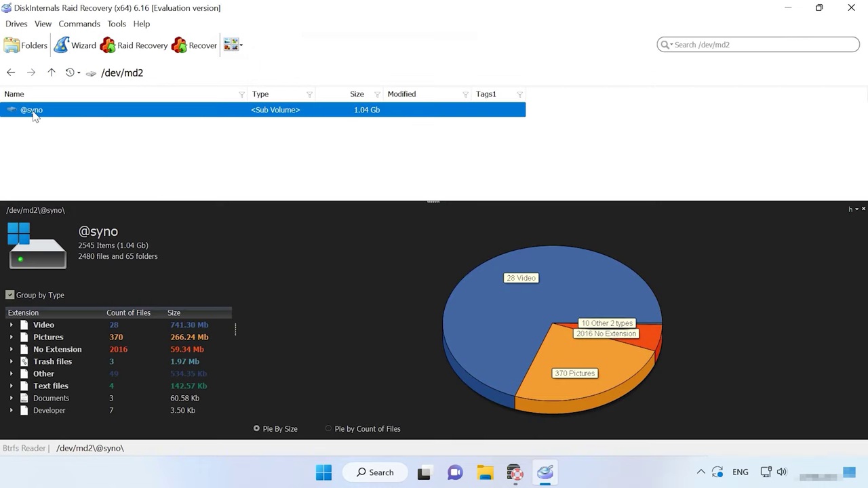
Return to the drive list and open the same 575 GB Btrfs partition of Syno7:2 in Recovery mode.
{"action": "left_click", "coordinate": [52, 73]}
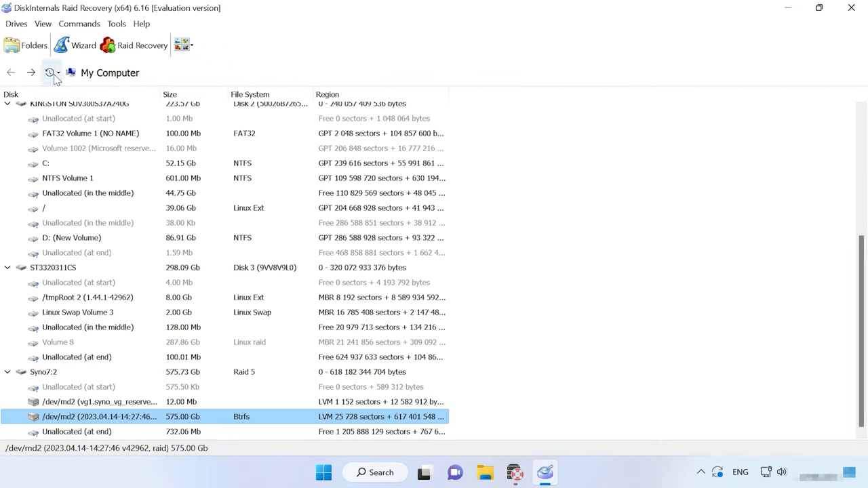
{"action": "right_click", "coordinate": [98, 421]}
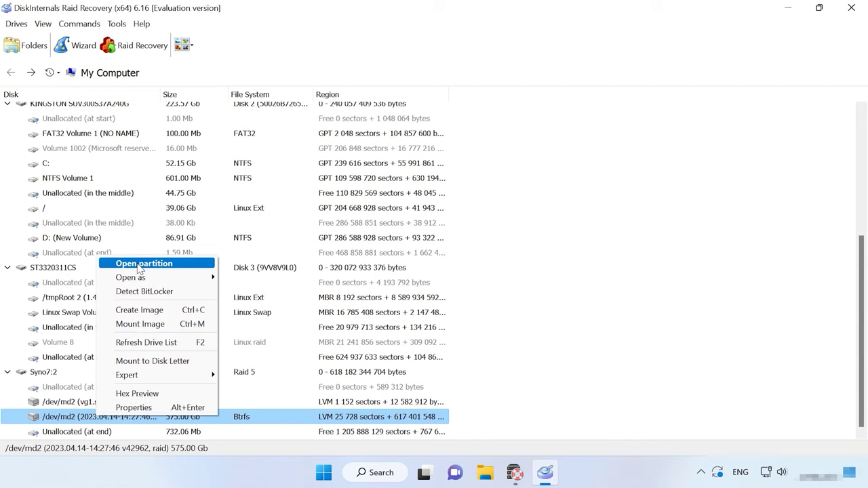
{"action": "mouse_move", "coordinate": [140, 280]}
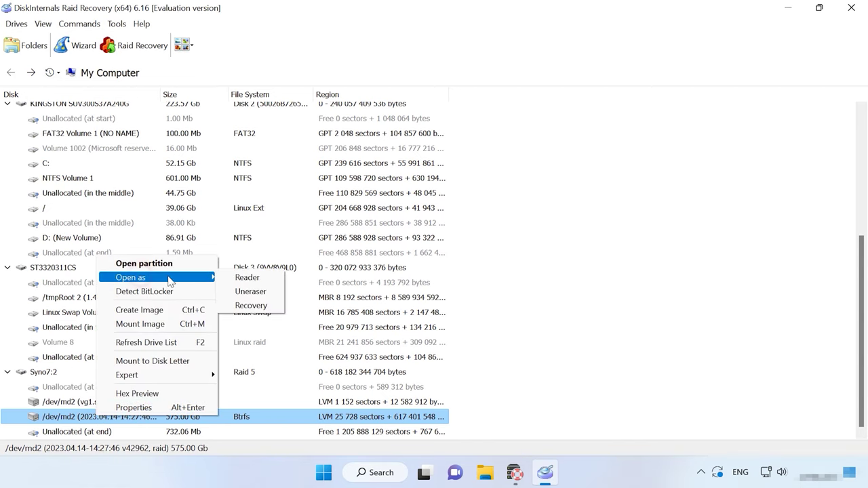
{"action": "left_click", "coordinate": [255, 308]}
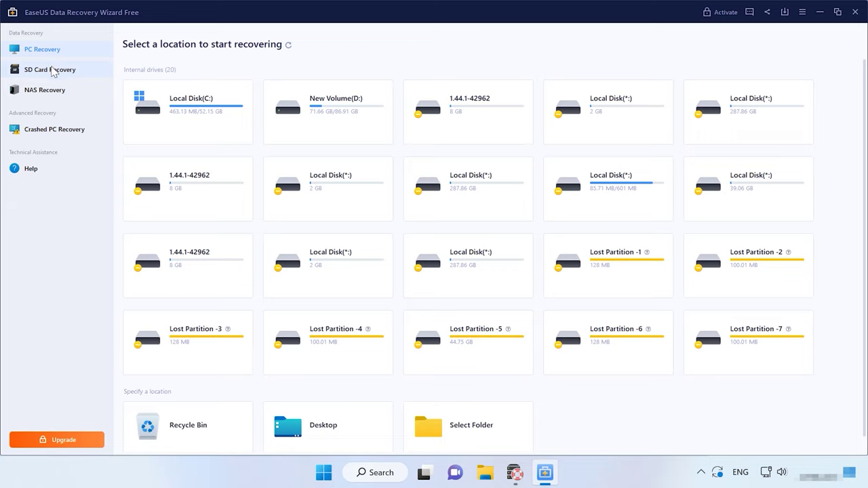
Examine the internal drives, lost partitions and other locations offered for scanning in EaseUS Data Recovery Wizard.
{"action": "mouse_move", "coordinate": [352, 123]}
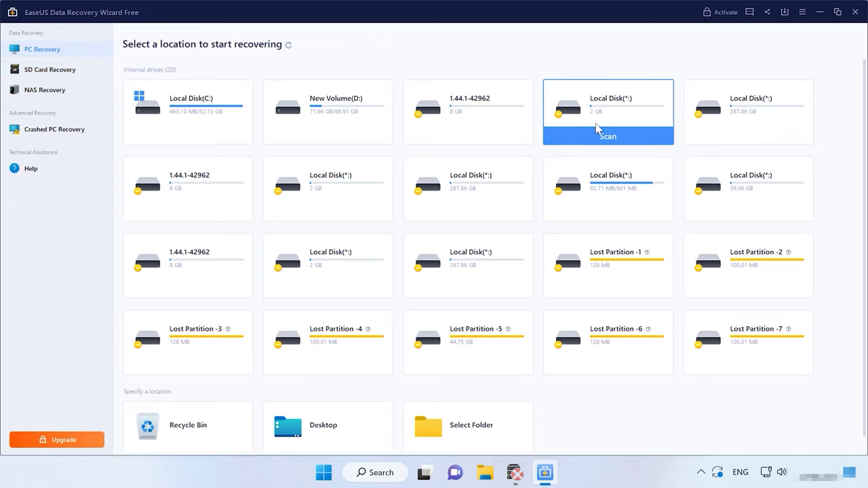
{"action": "mouse_move", "coordinate": [557, 326]}
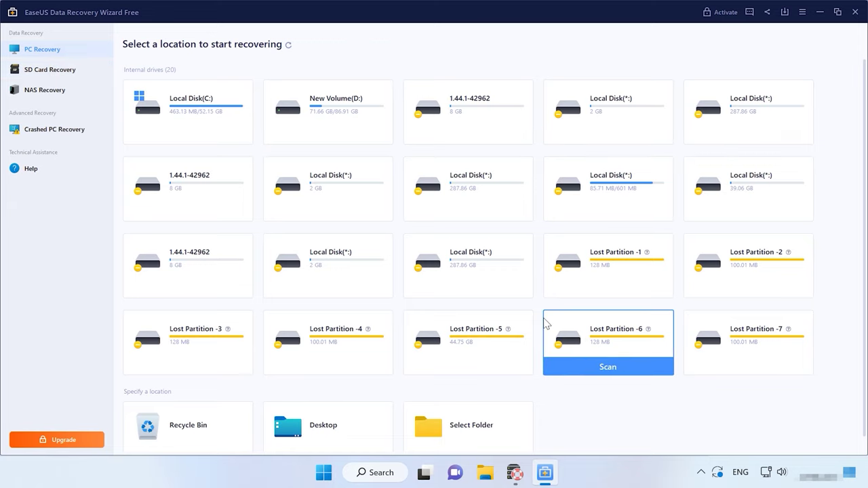
{"action": "scroll", "coordinate": [546, 325], "scroll_direction": "down", "scroll_amount": 1}
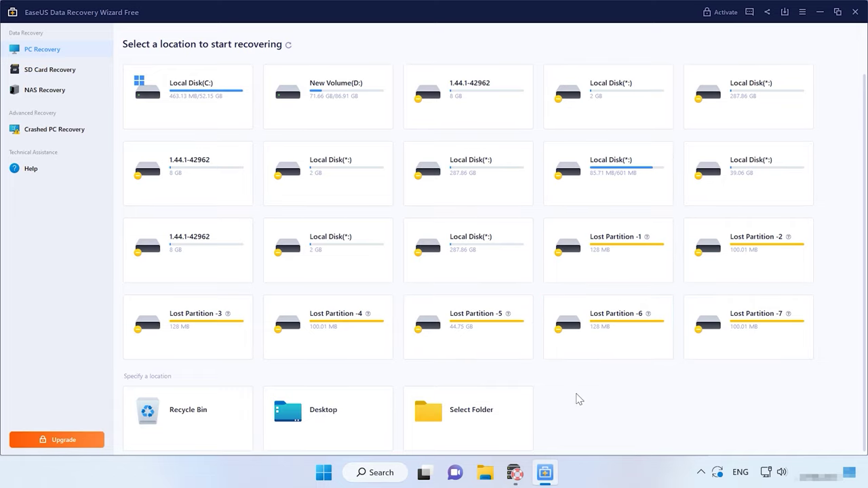
{"action": "scroll", "coordinate": [577, 399], "scroll_direction": "up", "scroll_amount": 1}
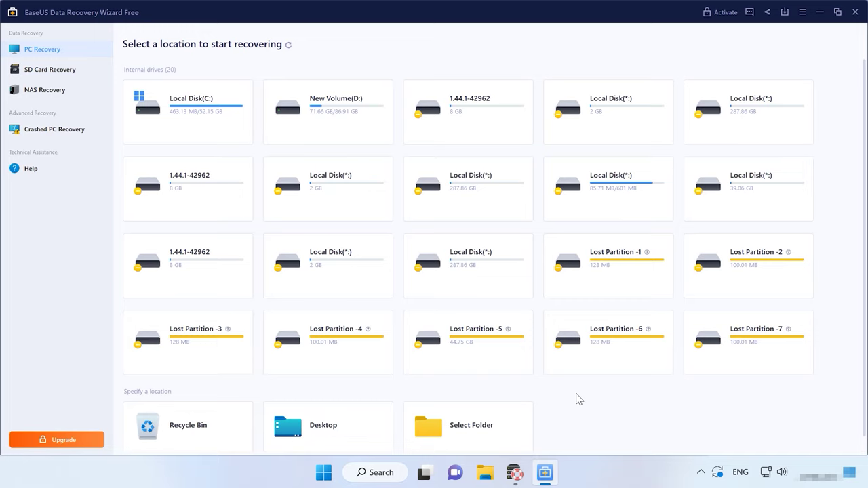
{"action": "scroll", "coordinate": [578, 403], "scroll_direction": "down", "scroll_amount": 1}
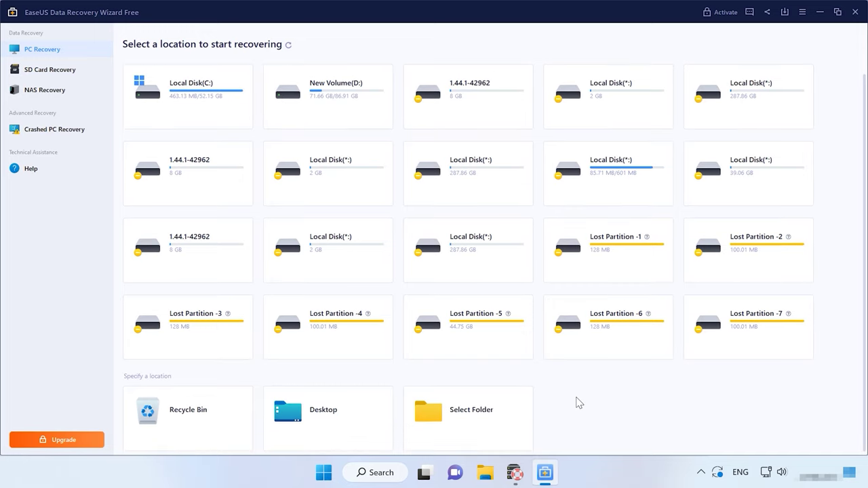
{"action": "scroll", "coordinate": [577, 404], "scroll_direction": "up", "scroll_amount": 1}
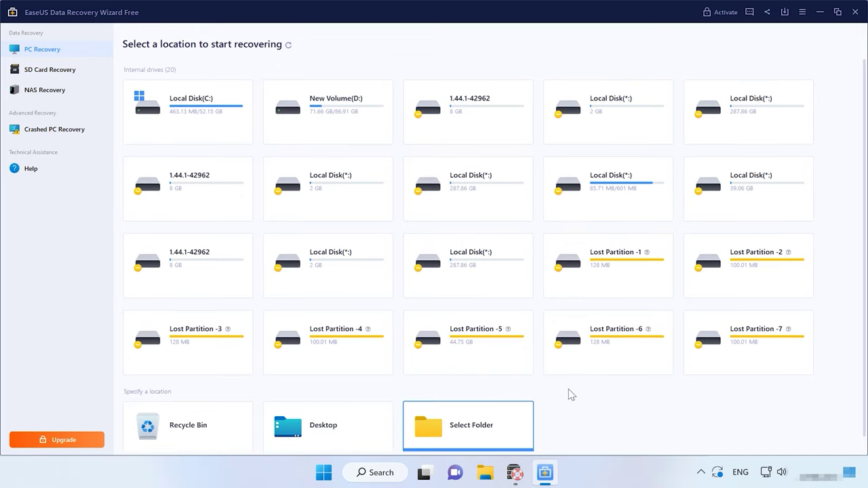
{"action": "mouse_move", "coordinate": [160, 127]}
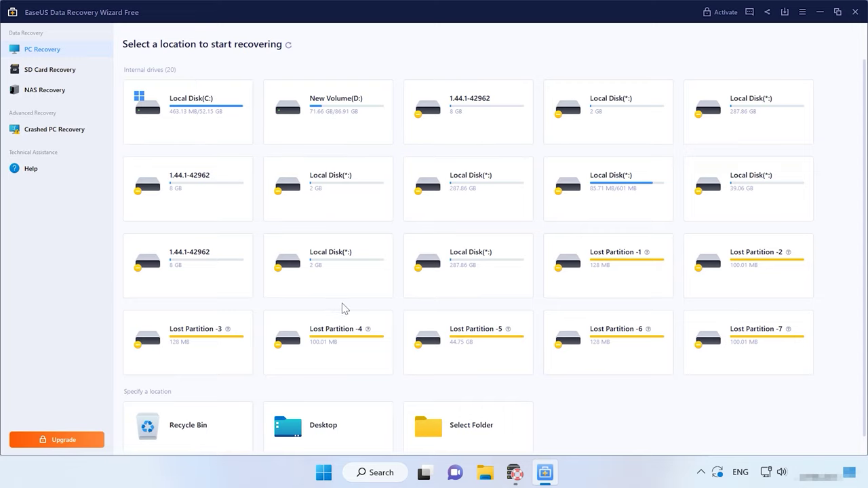
{"action": "mouse_move", "coordinate": [612, 339]}
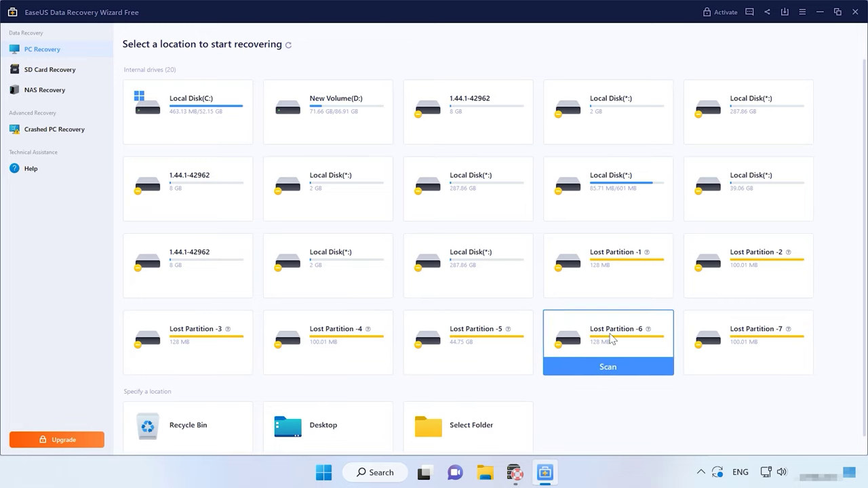
Start a scan of the 287.86 GB local disk listed just before Lost Partition -1.
{"action": "mouse_move", "coordinate": [485, 268]}
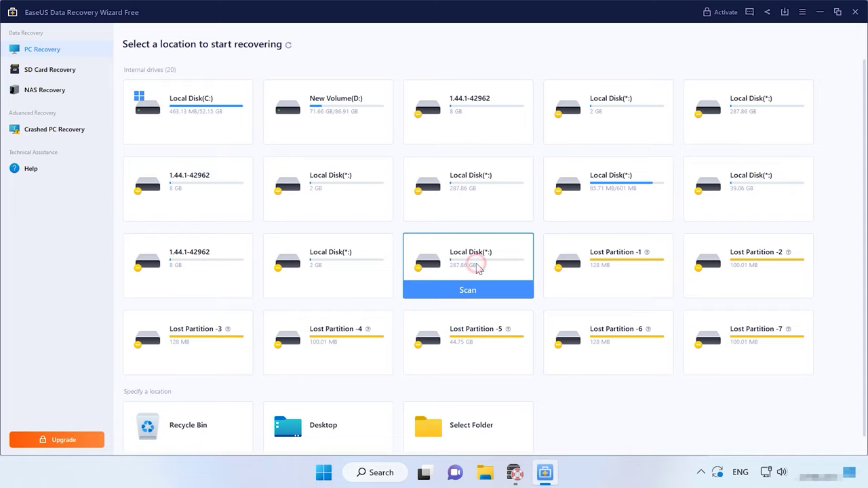
{"action": "mouse_move", "coordinate": [485, 200]}
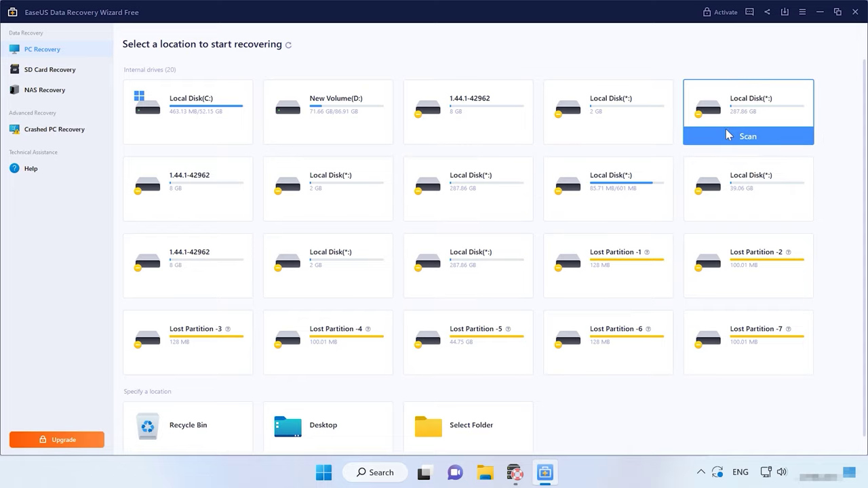
{"action": "mouse_move", "coordinate": [495, 254]}
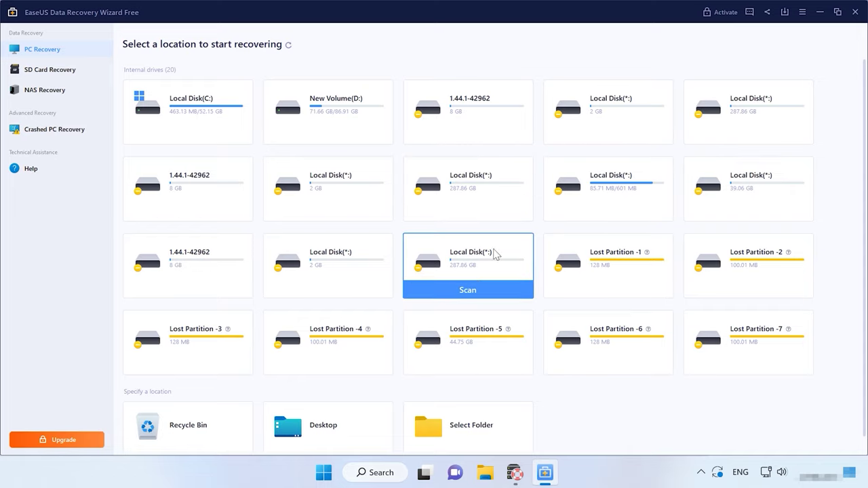
{"action": "left_click", "coordinate": [478, 291]}
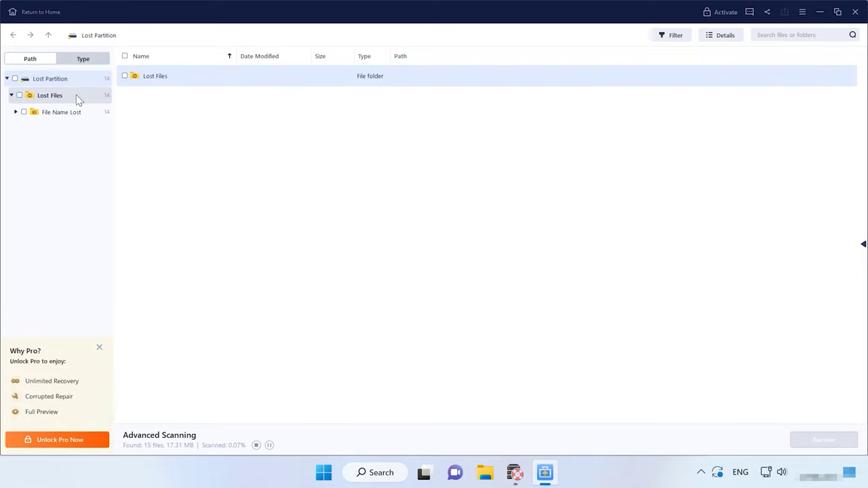
Browse the scan results through Lost Files and File Name Lost, and open the jpg folder.
{"action": "left_click", "coordinate": [77, 99]}
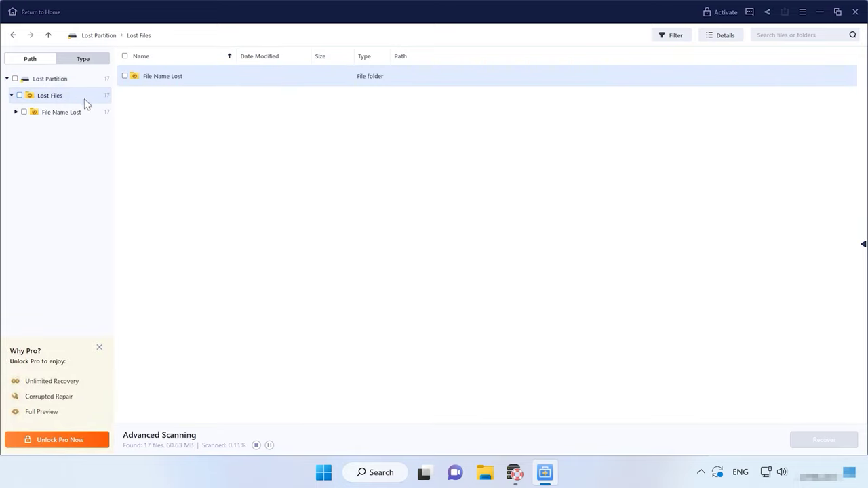
{"action": "left_click", "coordinate": [54, 113]}
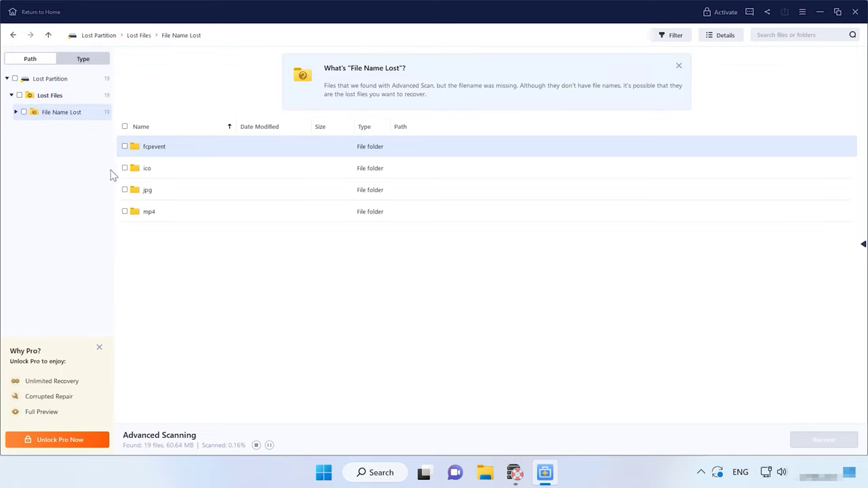
{"action": "left_click", "coordinate": [155, 217]}
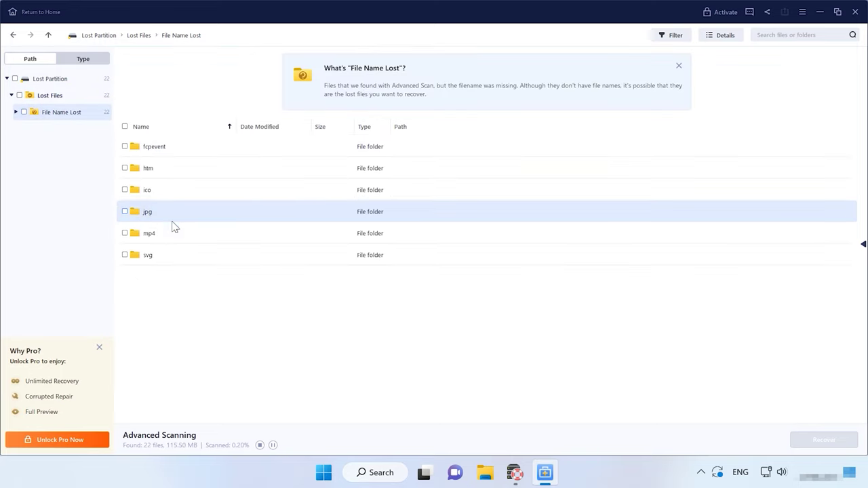
{"action": "left_click", "coordinate": [15, 112]}
{"action": "left_click", "coordinate": [49, 180]}
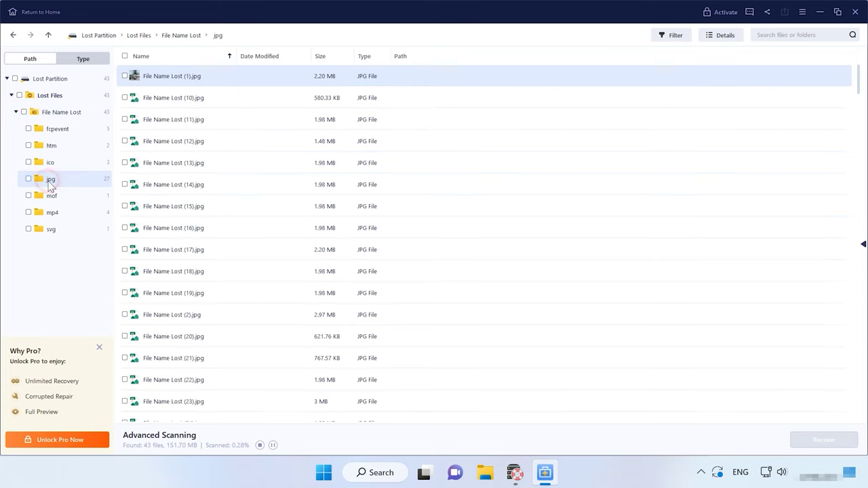
Open a preview of the found image File Name Lost (1).jpg.
{"action": "left_click", "coordinate": [172, 100]}
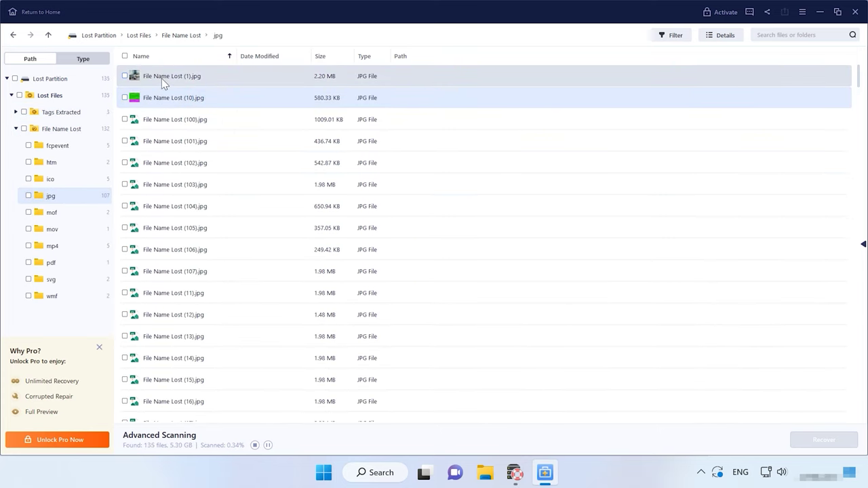
{"action": "left_click", "coordinate": [156, 78]}
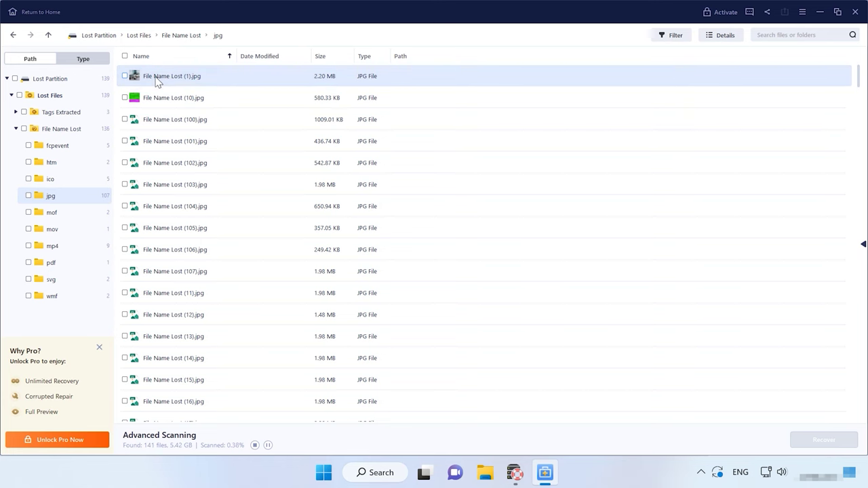
{"action": "double_click", "coordinate": [163, 76]}
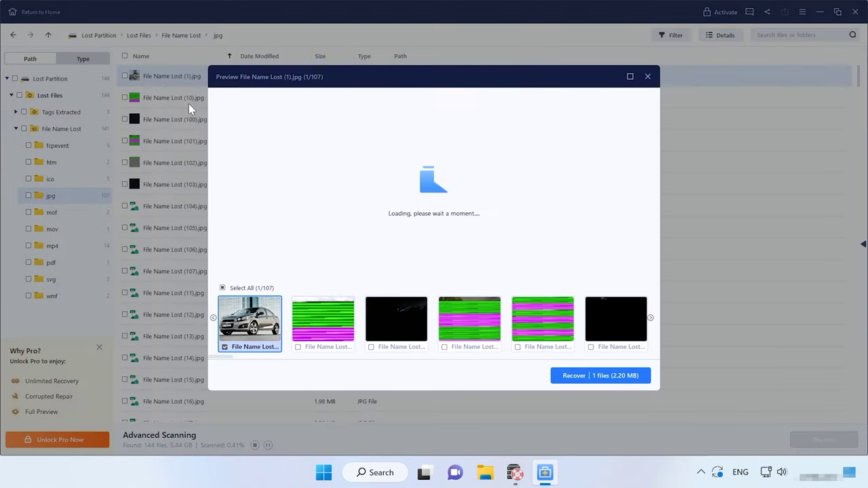
Page through the previews of the found jpg images up to File Name Lost (19).jpg.
{"action": "left_click", "coordinate": [650, 318]}
{"action": "left_click", "coordinate": [650, 318]}
{"action": "left_click", "coordinate": [650, 318]}
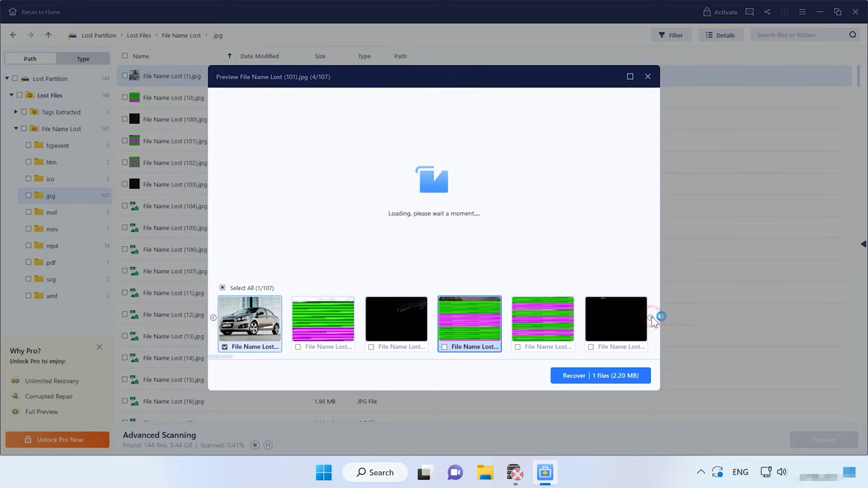
{"action": "left_click", "coordinate": [651, 318]}
{"action": "left_click", "coordinate": [651, 318]}
{"action": "left_click", "coordinate": [651, 318]}
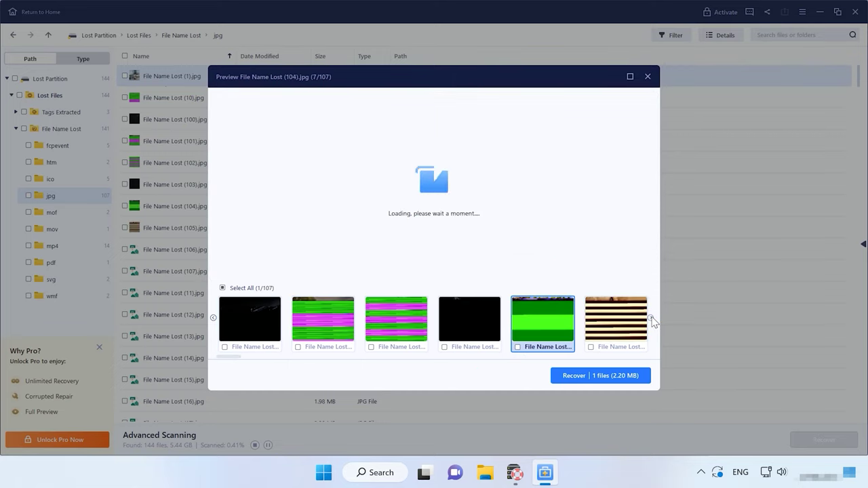
{"action": "left_click", "coordinate": [651, 318]}
{"action": "left_click", "coordinate": [651, 318]}
{"action": "left_click", "coordinate": [651, 318]}
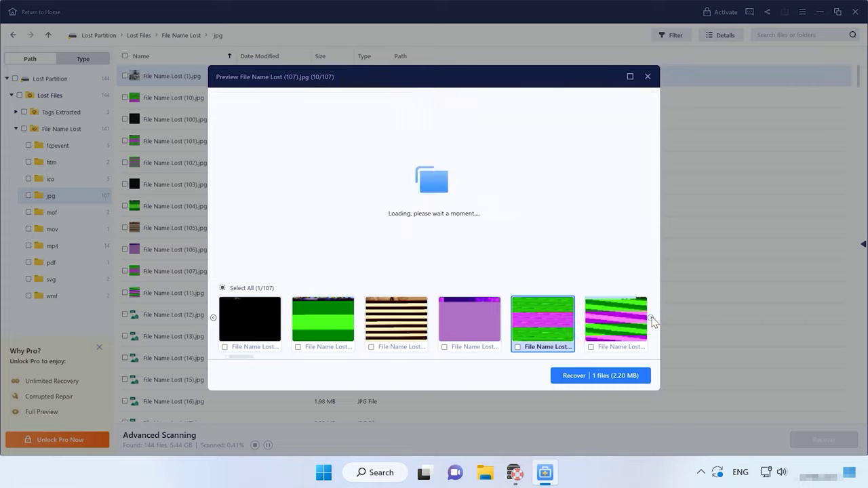
{"action": "left_click", "coordinate": [651, 318]}
{"action": "left_click", "coordinate": [651, 318]}
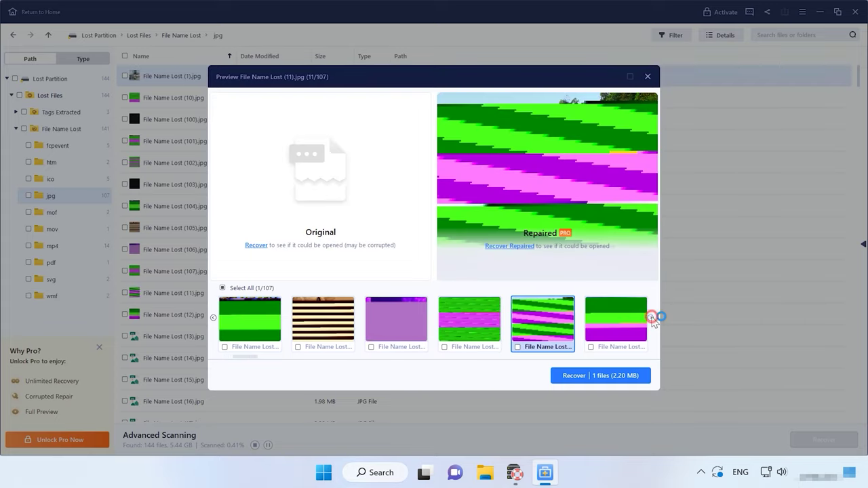
{"action": "left_click", "coordinate": [651, 318]}
{"action": "left_click", "coordinate": [650, 318]}
{"action": "left_click", "coordinate": [651, 318]}
{"action": "left_click", "coordinate": [651, 317]}
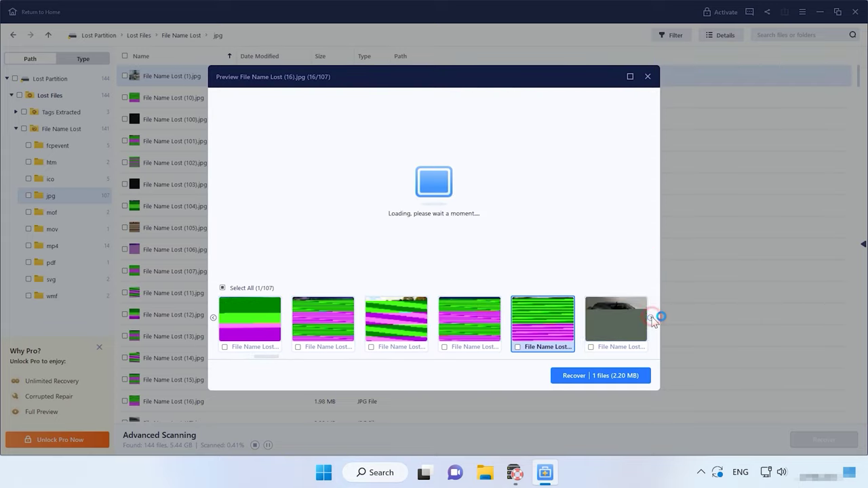
{"action": "left_click", "coordinate": [651, 318]}
{"action": "left_click", "coordinate": [651, 318]}
{"action": "left_click", "coordinate": [650, 318]}
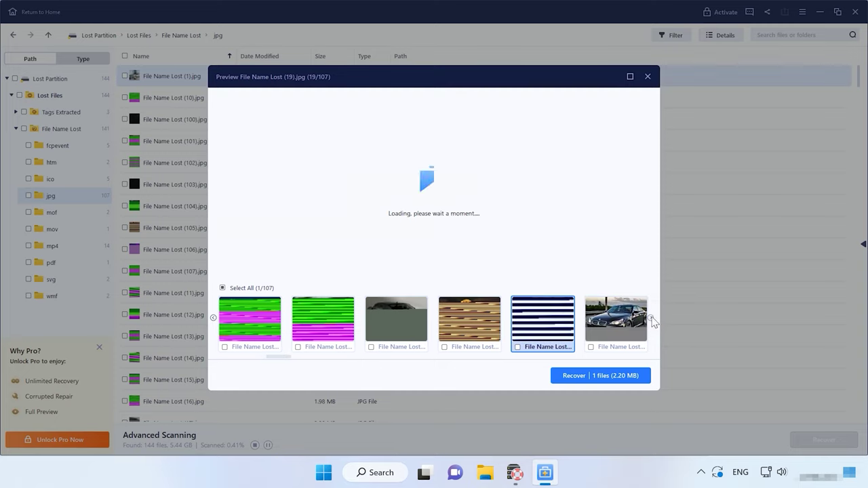
Page through the previews of the found jpg images from File Name Lost (19).jpg past File Name Lost (28).jpg.
{"action": "left_click", "coordinate": [651, 318]}
{"action": "left_click", "coordinate": [651, 318]}
{"action": "left_click", "coordinate": [651, 318]}
{"action": "left_click", "coordinate": [651, 318]}
{"action": "left_click", "coordinate": [650, 318]}
{"action": "left_click", "coordinate": [651, 318]}
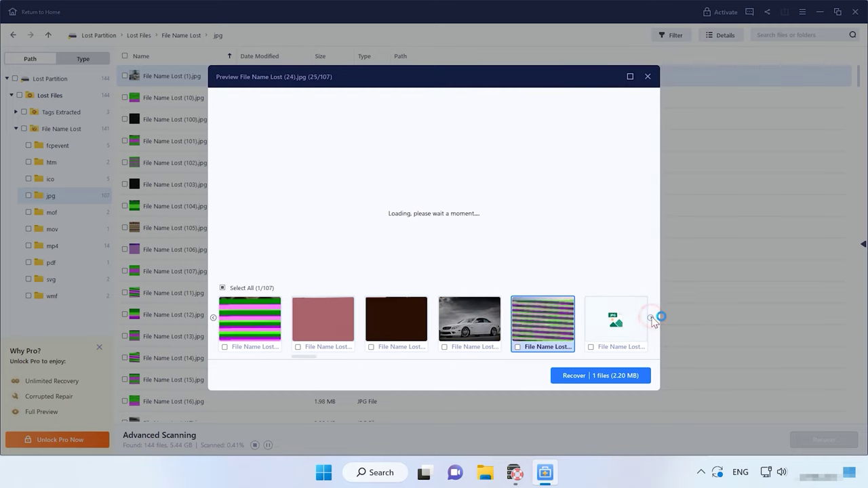
{"action": "left_click", "coordinate": [651, 318]}
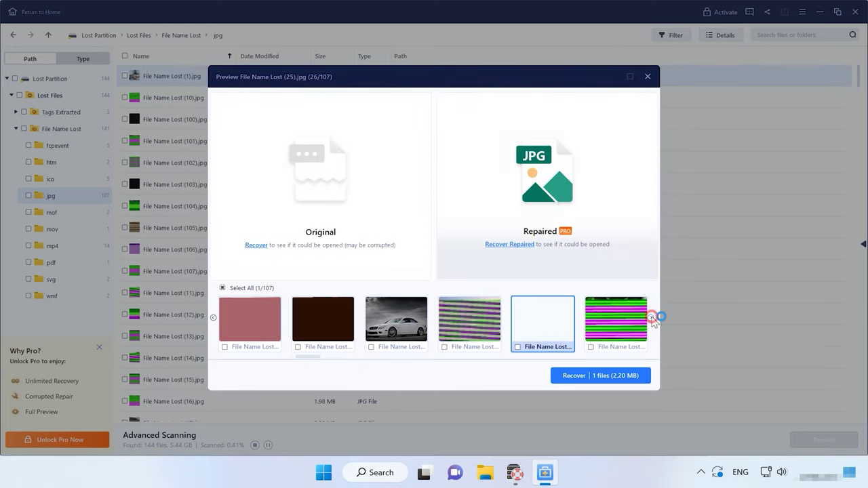
{"action": "left_click", "coordinate": [650, 318]}
{"action": "left_click", "coordinate": [651, 318]}
{"action": "left_click", "coordinate": [651, 318]}
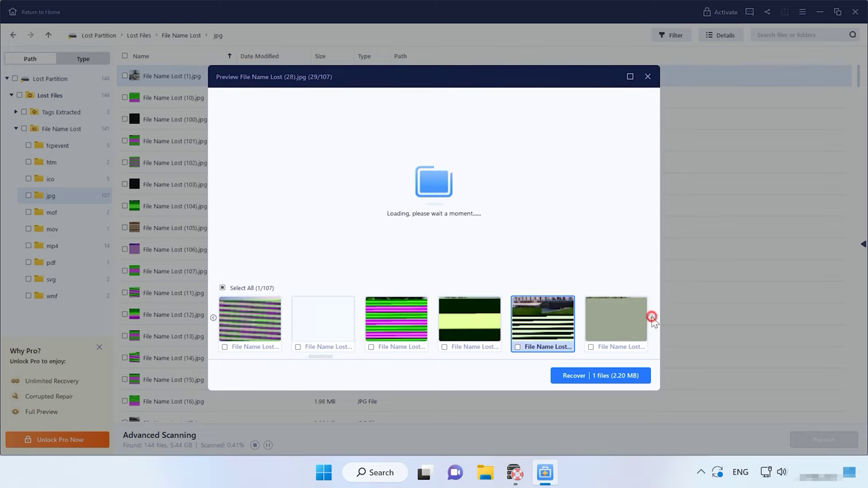
{"action": "left_click", "coordinate": [651, 318]}
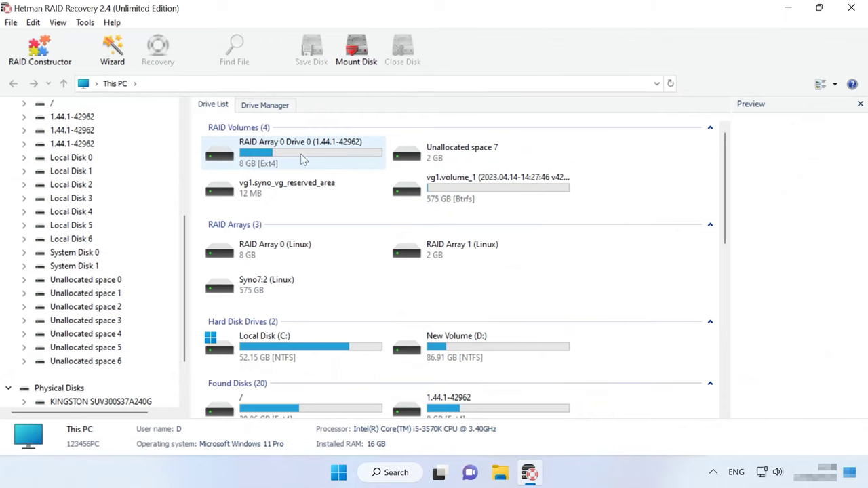
In Hetman RAID Recovery, switch to the Drive Manager view and review the RAID properties and member disks of the Syno7:2 (Linux) array.
{"action": "left_click", "coordinate": [265, 106]}
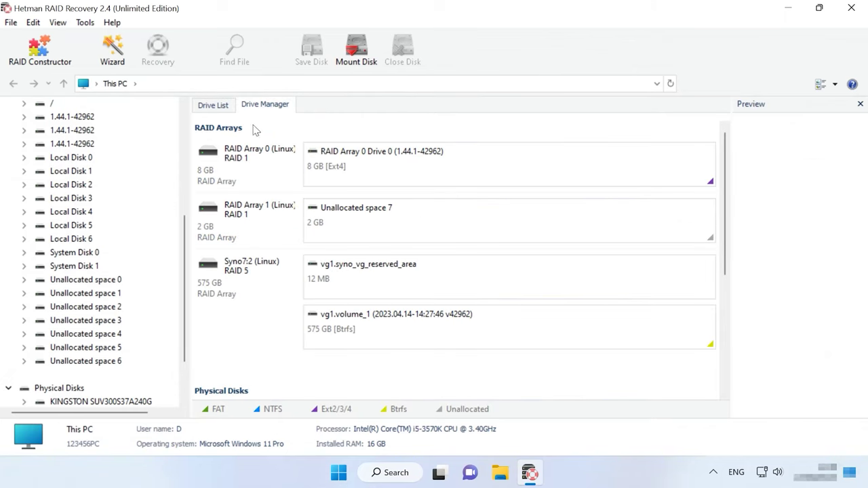
{"action": "left_click", "coordinate": [256, 275]}
{"action": "right_click", "coordinate": [254, 278]}
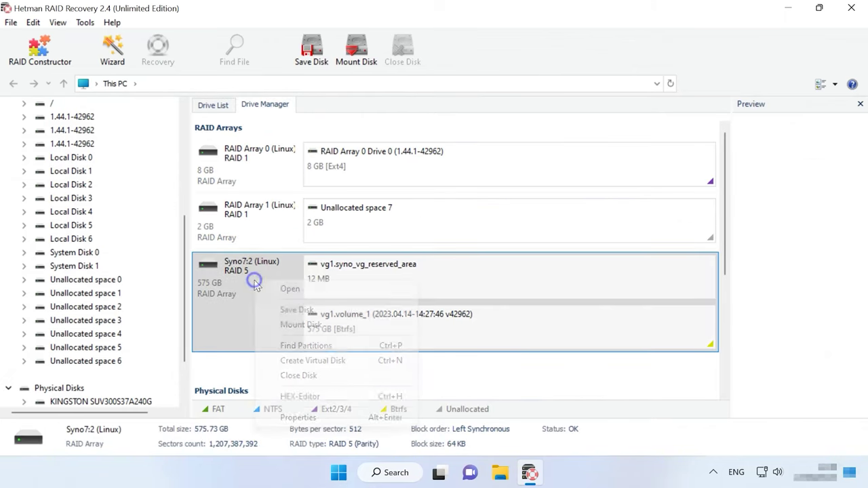
{"action": "left_click", "coordinate": [300, 417]}
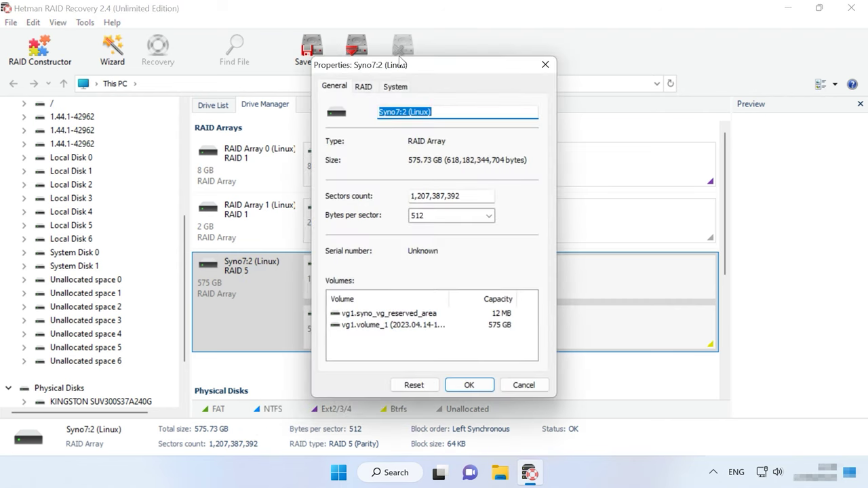
{"action": "left_click", "coordinate": [363, 87]}
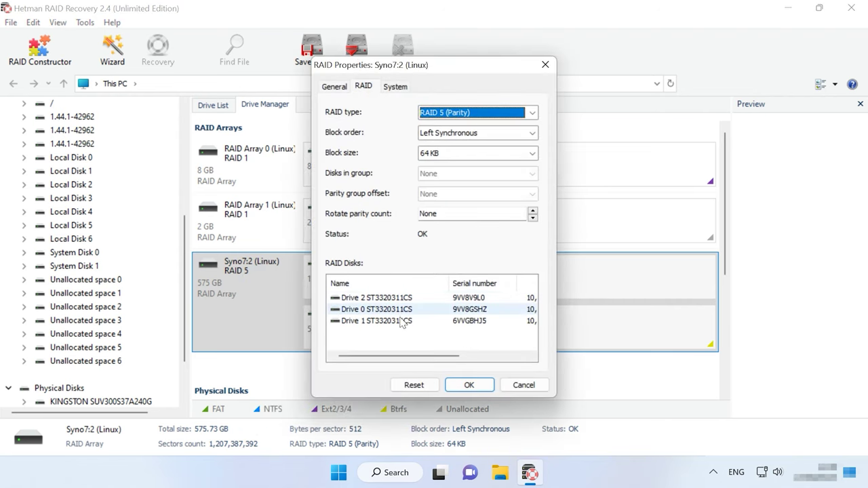
{"action": "left_click", "coordinate": [468, 385]}
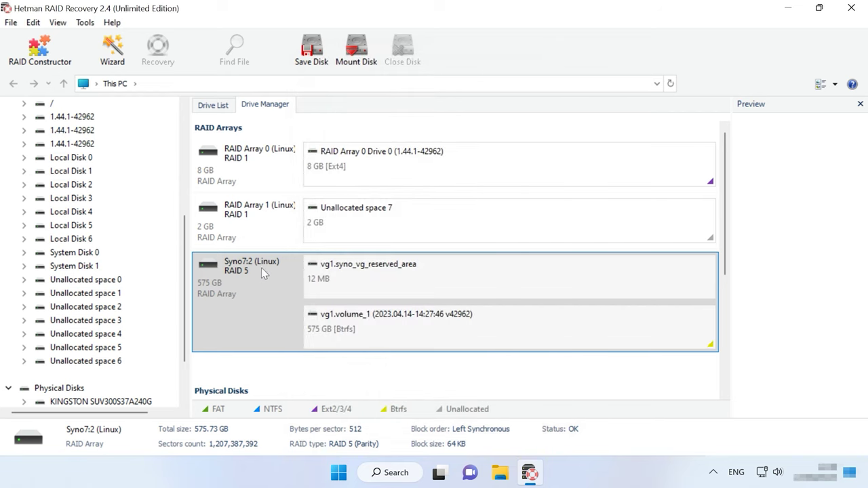
Review the details of vg1.volume_1 and its Full analysis options in the File Recovery Wizard, leaving without scanning.
{"action": "left_click", "coordinate": [308, 288]}
{"action": "left_click", "coordinate": [452, 337]}
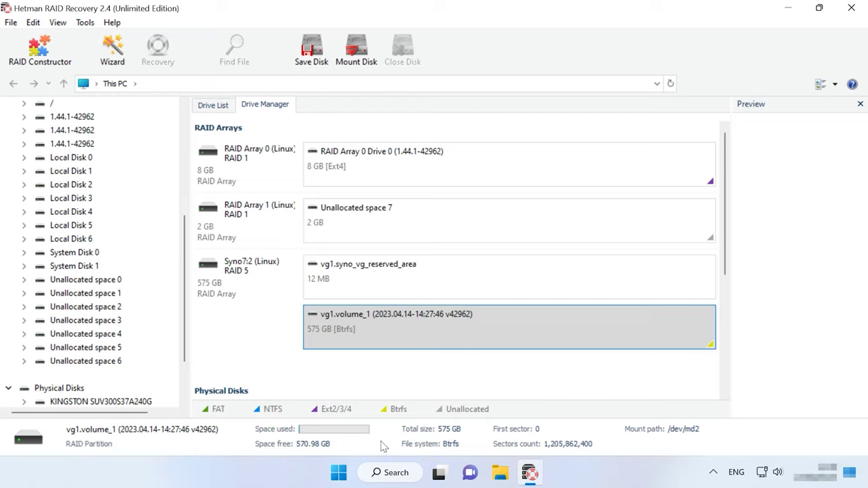
{"action": "right_click", "coordinate": [449, 323]}
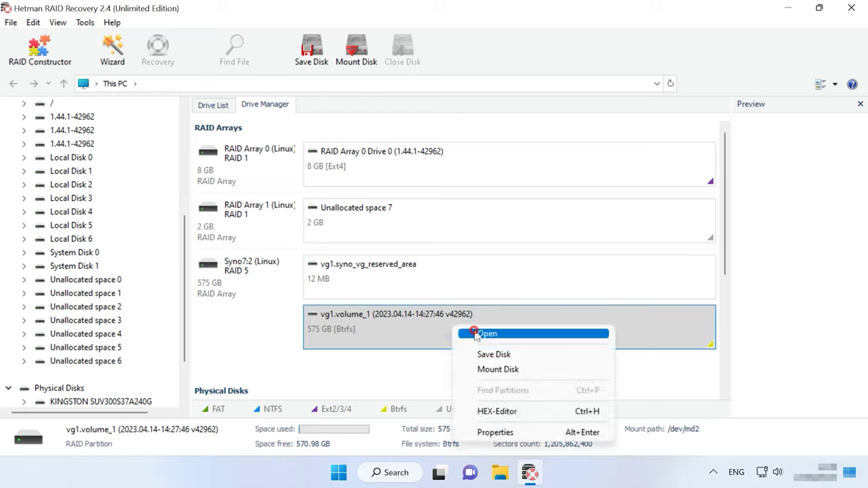
{"action": "left_click", "coordinate": [474, 330]}
{"action": "left_click", "coordinate": [253, 168]}
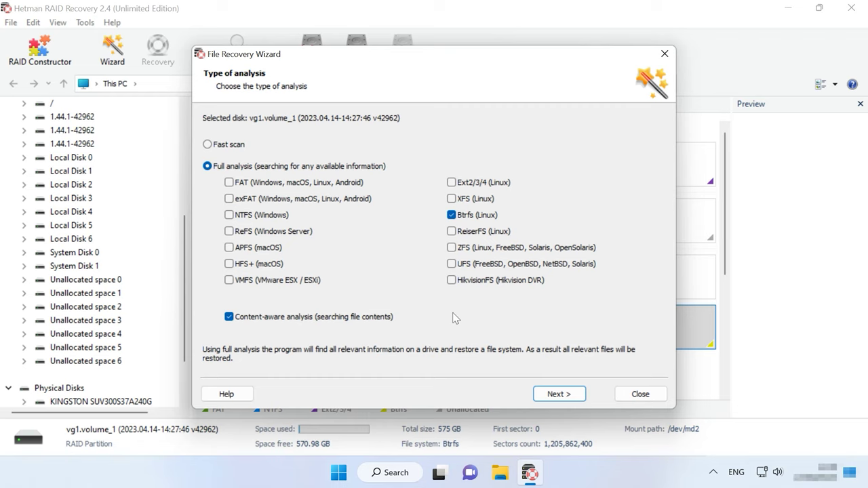
{"action": "left_click", "coordinate": [639, 394]}
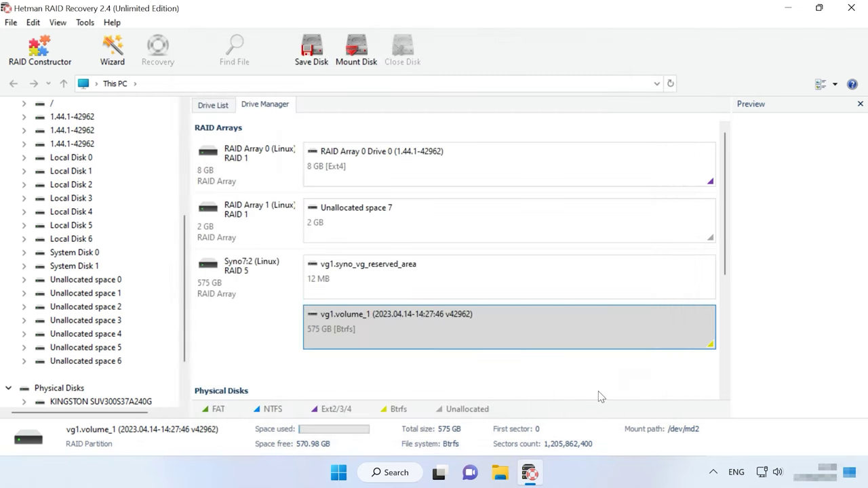
Review the options for saving the Syno7:2 (Linux) array as a full image to hard disk and for mounting it.
{"action": "left_click", "coordinate": [263, 292]}
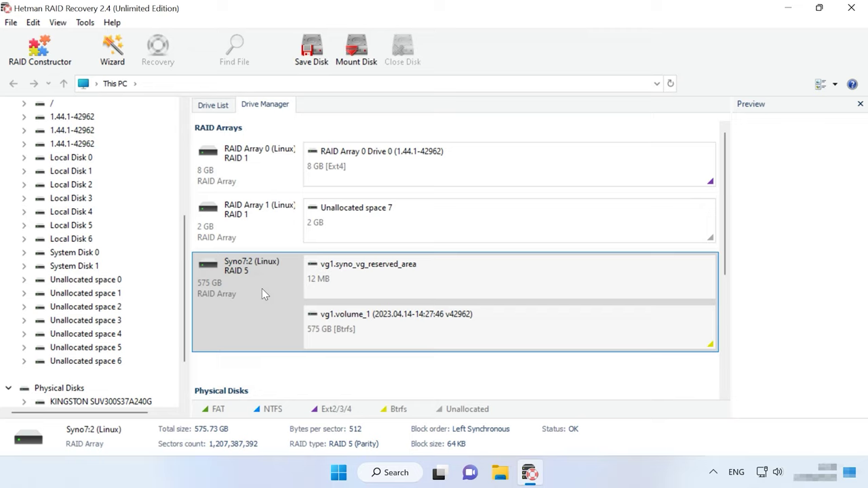
{"action": "left_click", "coordinate": [85, 24]}
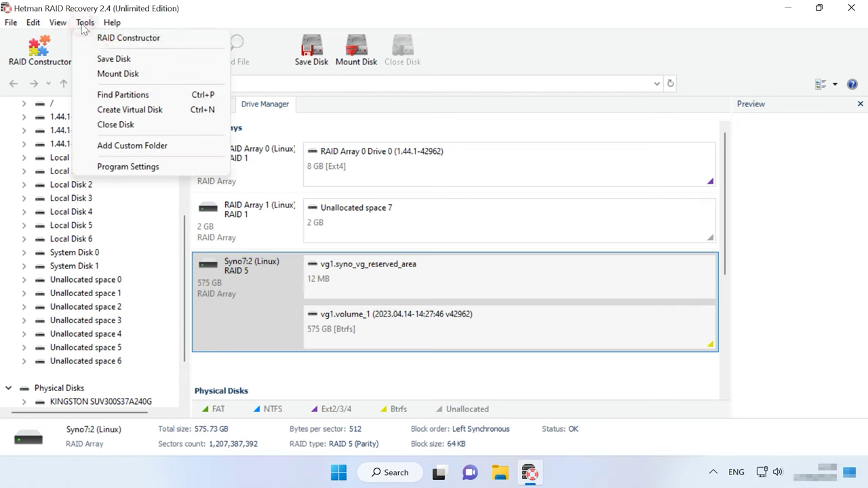
{"action": "left_click", "coordinate": [114, 61]}
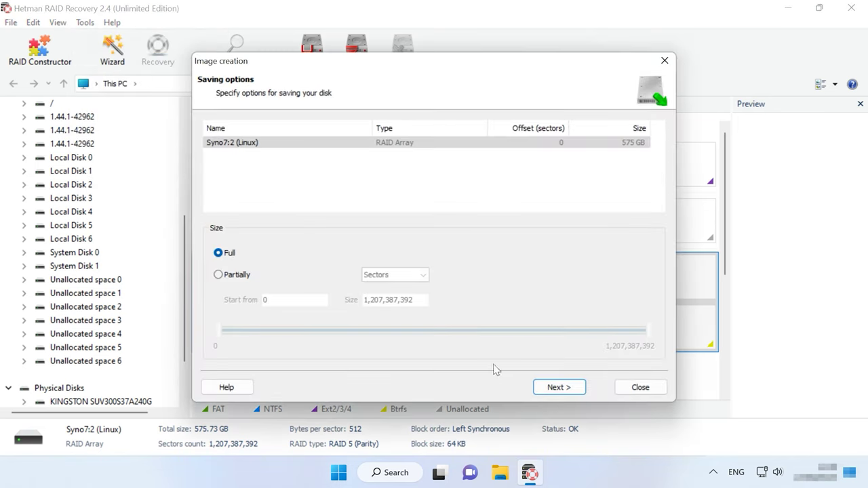
{"action": "left_click", "coordinate": [563, 390]}
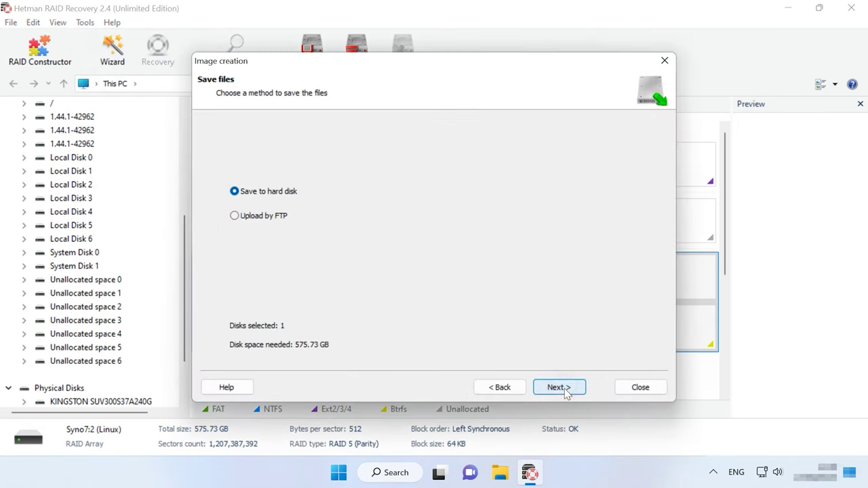
{"action": "left_click", "coordinate": [633, 387]}
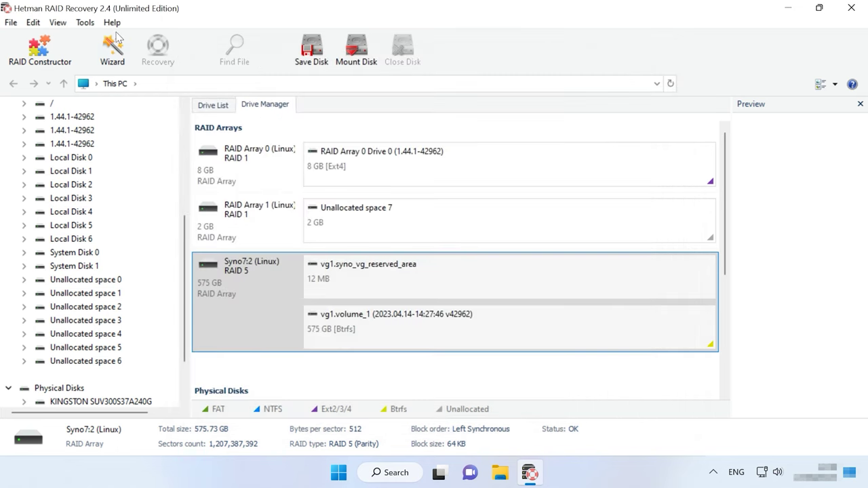
{"action": "left_click", "coordinate": [84, 22]}
{"action": "left_click", "coordinate": [129, 74]}
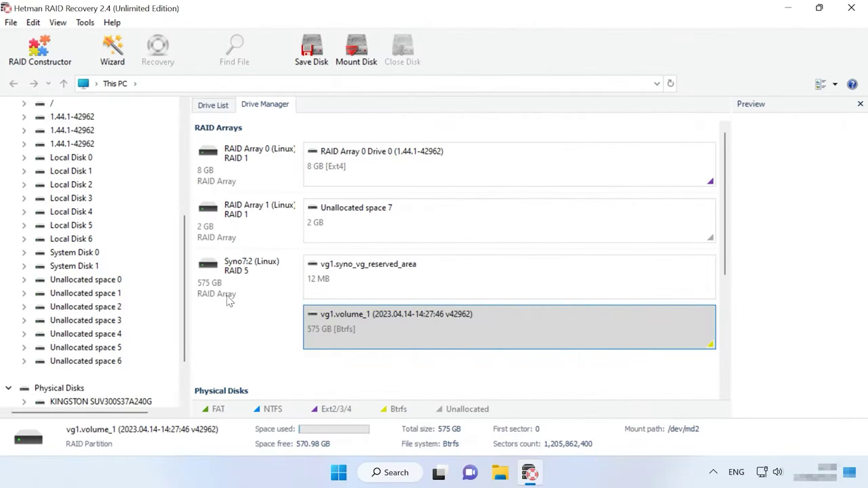
{"action": "left_click", "coordinate": [248, 303]}
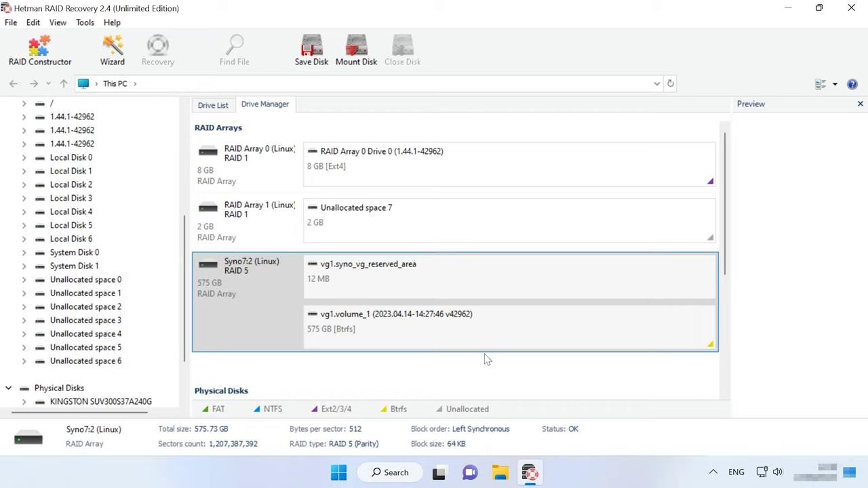
Run a Fast scan on the Btrfs volume vg1.volume_1 and finish the File Recovery Wizard.
{"action": "right_click", "coordinate": [505, 327]}
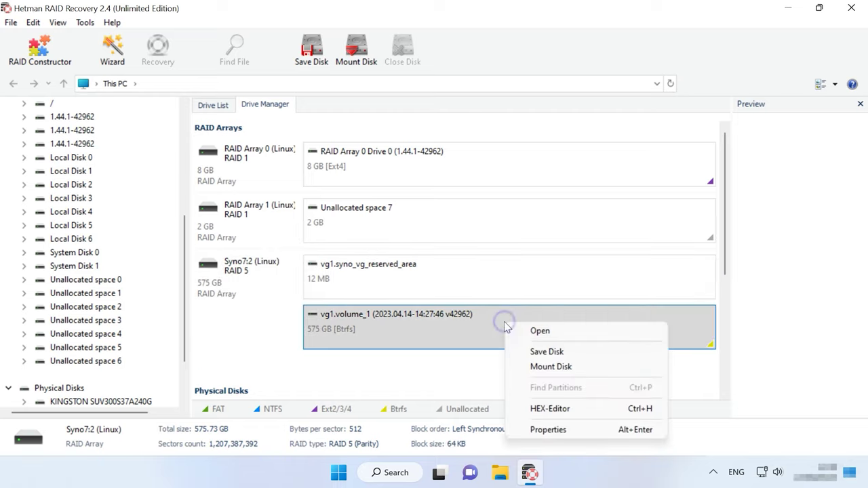
{"action": "left_click", "coordinate": [552, 332]}
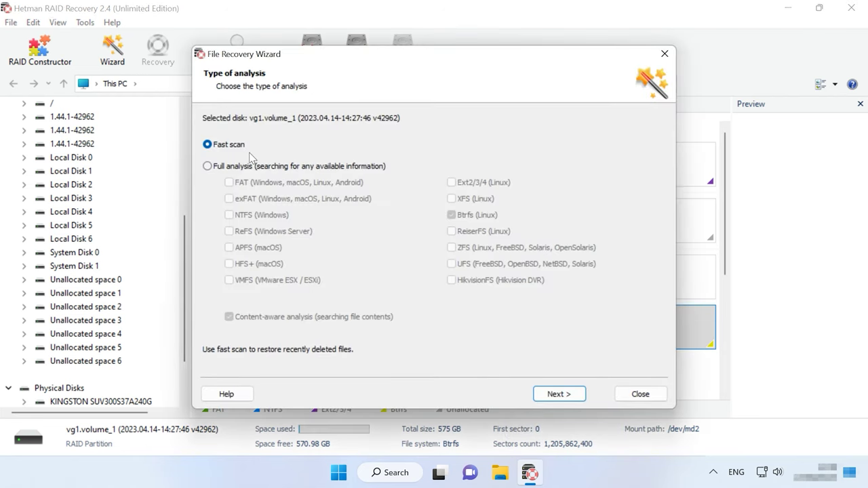
{"action": "left_click", "coordinate": [284, 167]}
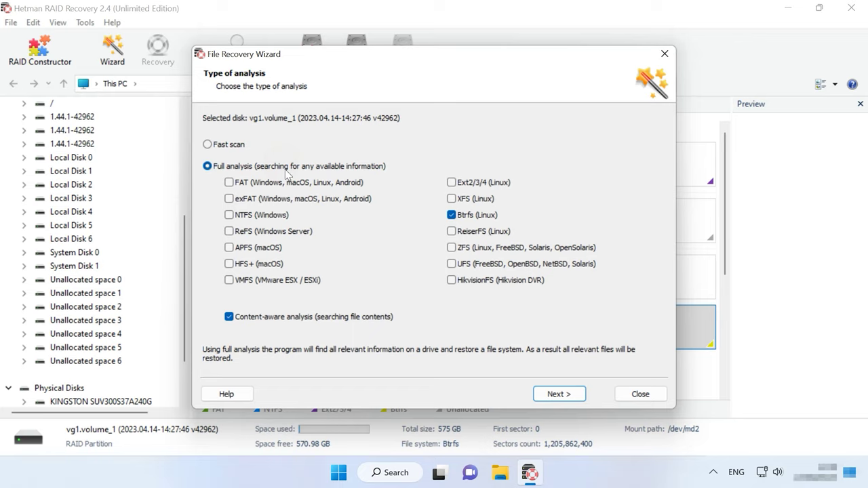
{"action": "left_click", "coordinate": [231, 145]}
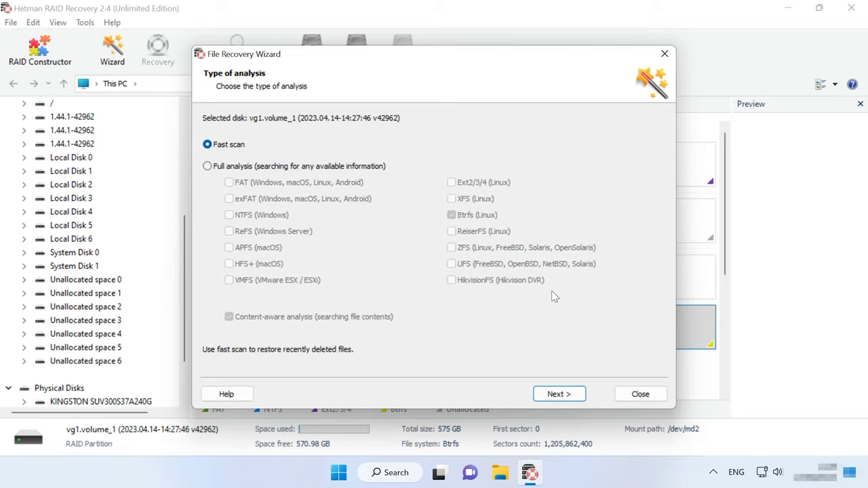
{"action": "left_click", "coordinate": [559, 393]}
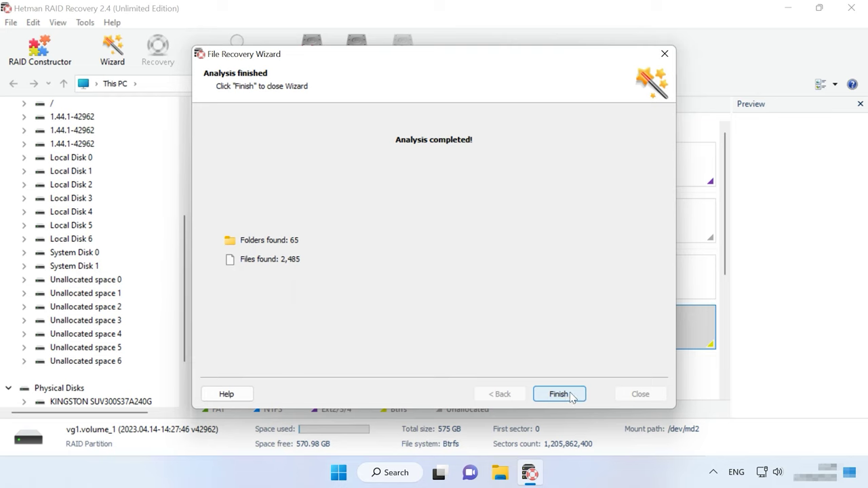
{"action": "left_click", "coordinate": [558, 394]}
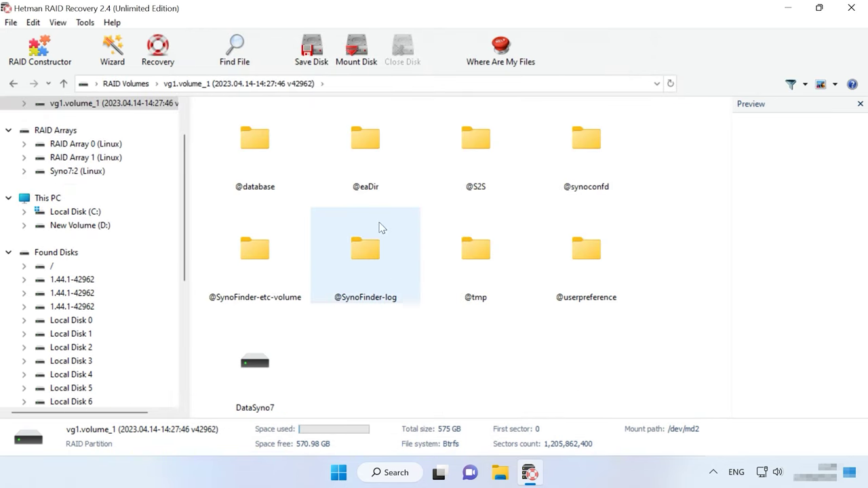
Open the DataSyno7 share in the scan results and preview 025.jpg, 026.jpg and External Hard Disk.docx.
{"action": "double_click", "coordinate": [261, 383]}
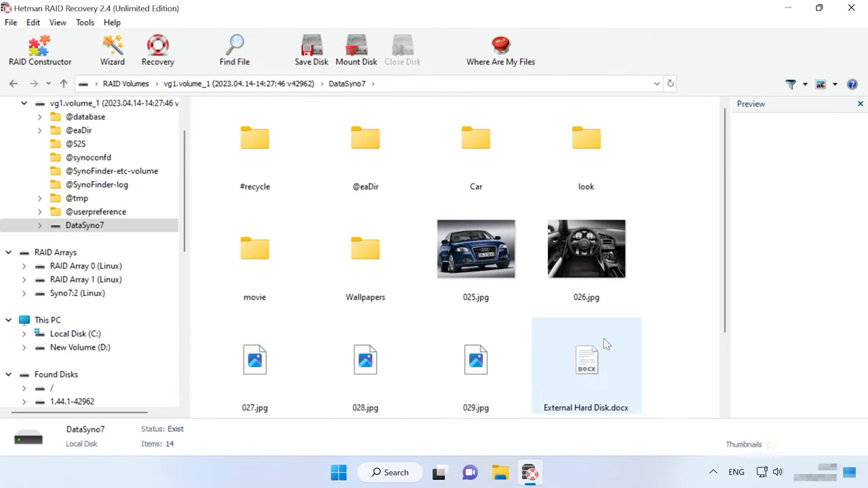
{"action": "scroll", "coordinate": [678, 323], "scroll_direction": "down", "scroll_amount": 1}
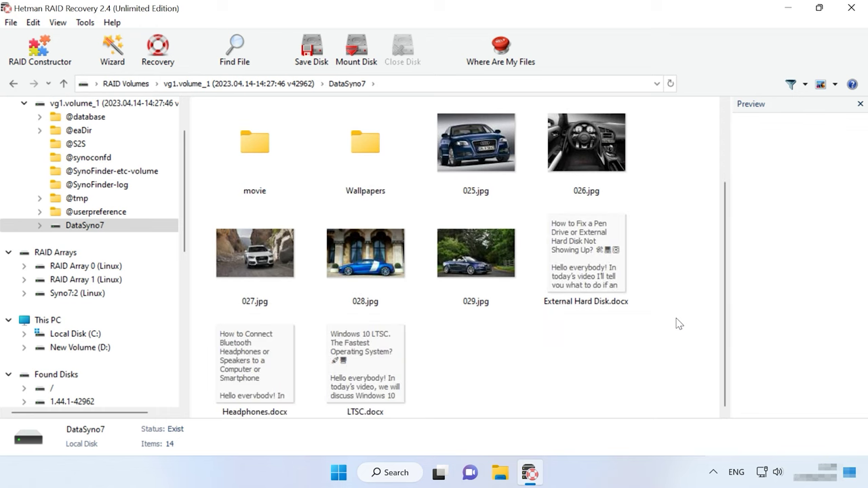
{"action": "left_click", "coordinate": [511, 159]}
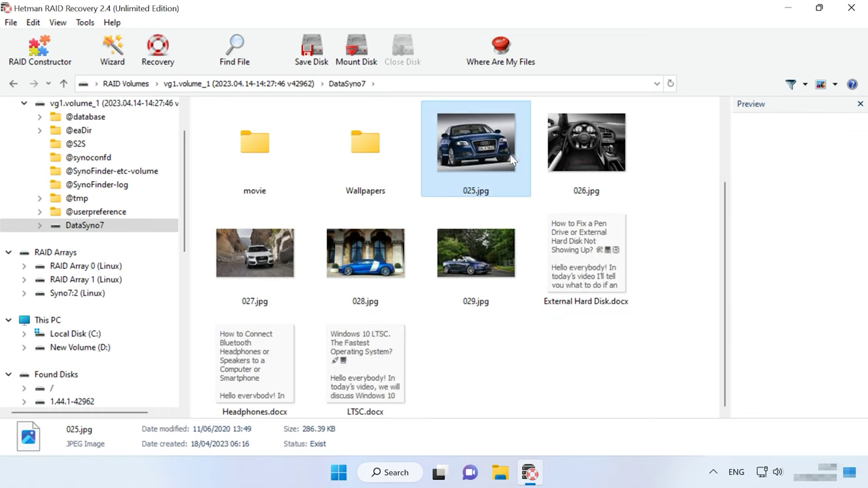
{"action": "left_click", "coordinate": [581, 161]}
{"action": "left_click", "coordinate": [575, 288]}
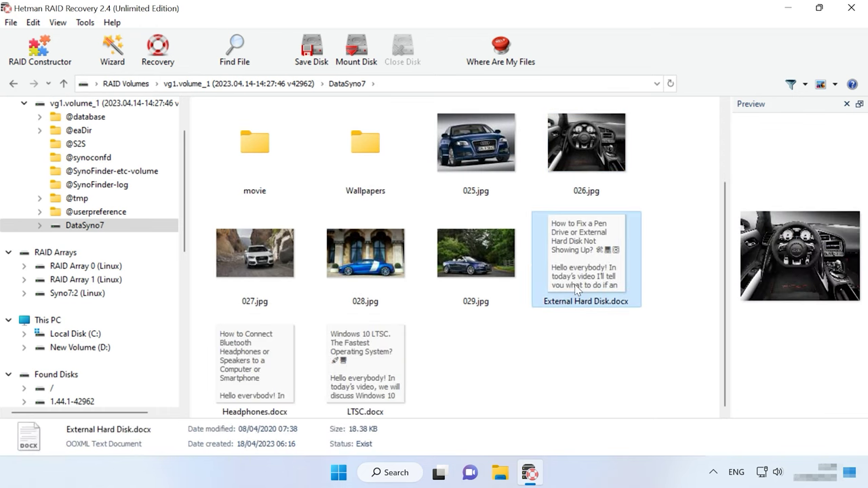
Look into the Car folder, return to DataSyno7 and preview 026.jpg.
{"action": "scroll", "coordinate": [574, 288], "scroll_direction": "up", "scroll_amount": 1}
{"action": "left_click", "coordinate": [487, 159]}
{"action": "double_click", "coordinate": [487, 160]}
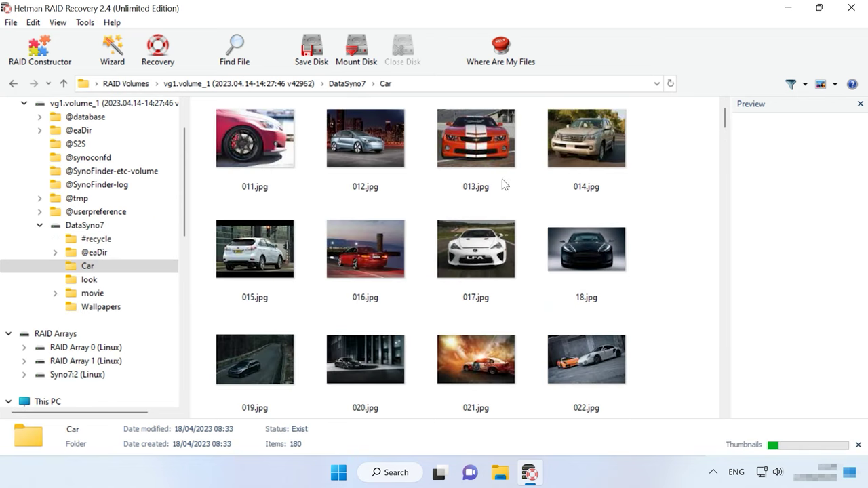
{"action": "left_click", "coordinate": [63, 84]}
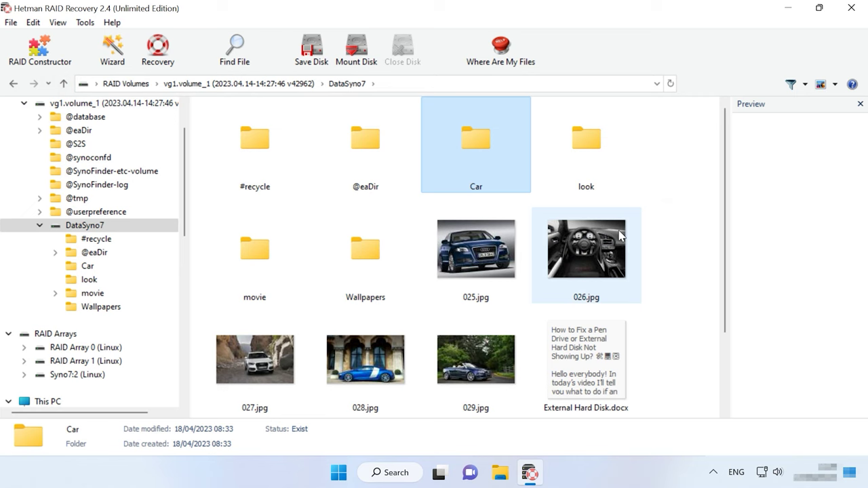
{"action": "left_click", "coordinate": [619, 268]}
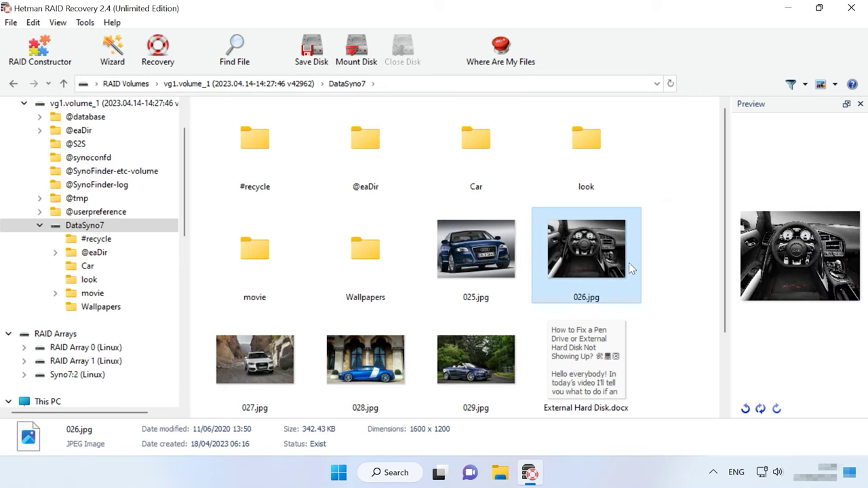
Start the RAID Constructor with Search by manufacturer and examine the RAID types offered for Adaptec and Linux.
{"action": "left_click", "coordinate": [42, 54]}
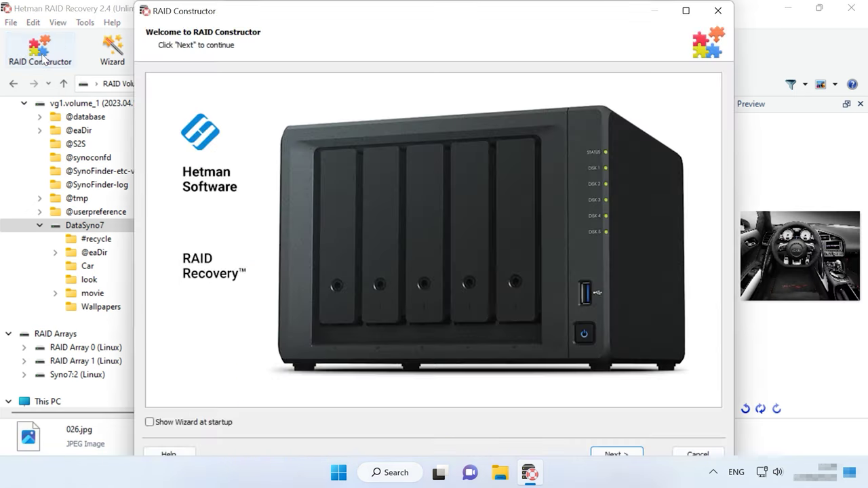
{"action": "left_click", "coordinate": [616, 454]}
{"action": "left_click", "coordinate": [198, 125]}
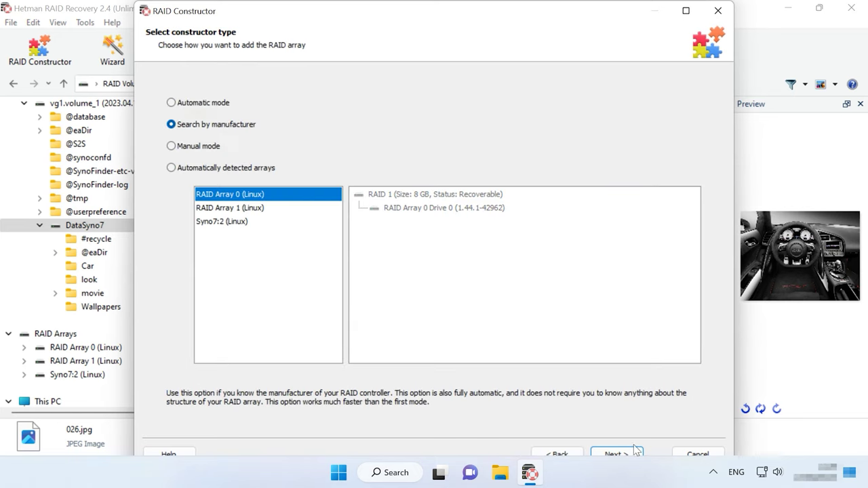
{"action": "left_click", "coordinate": [614, 453]}
{"action": "left_click", "coordinate": [154, 81]}
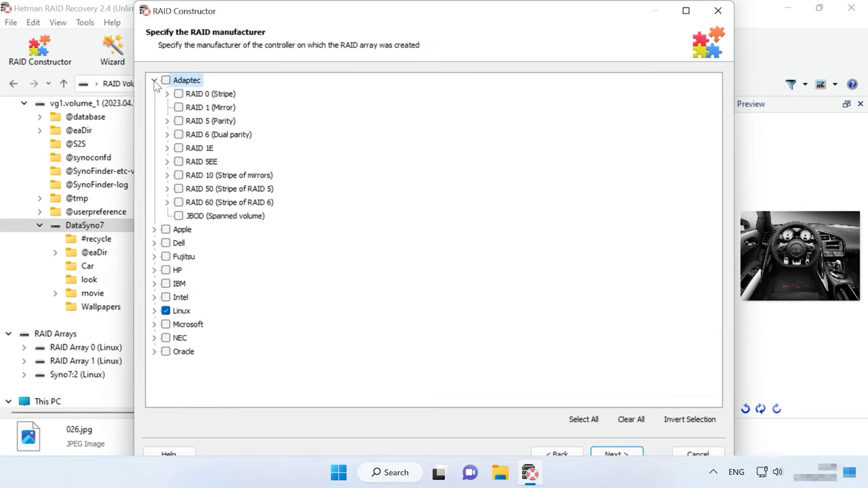
{"action": "left_click", "coordinate": [154, 80]}
{"action": "left_click", "coordinate": [155, 94]}
{"action": "left_click", "coordinate": [155, 94]}
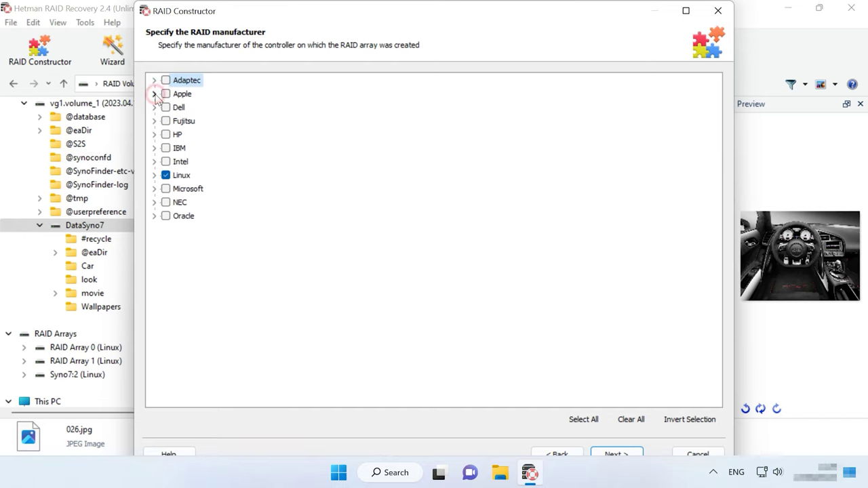
{"action": "left_click", "coordinate": [154, 175]}
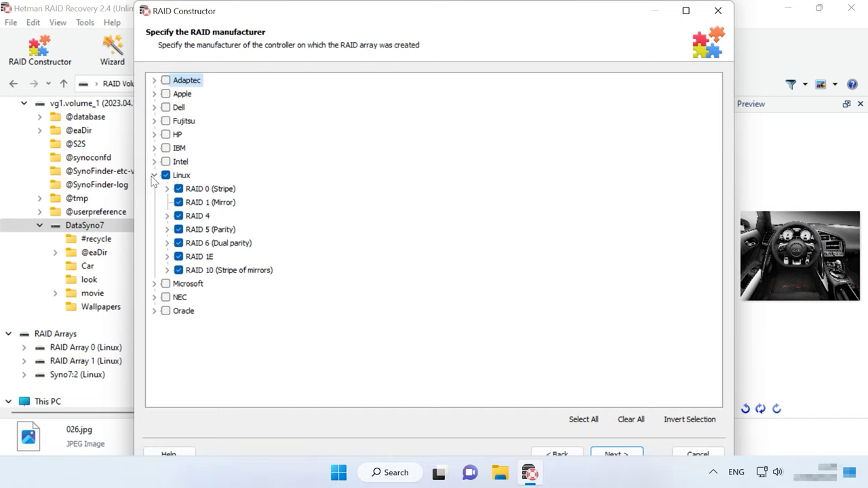
{"action": "left_click", "coordinate": [154, 175]}
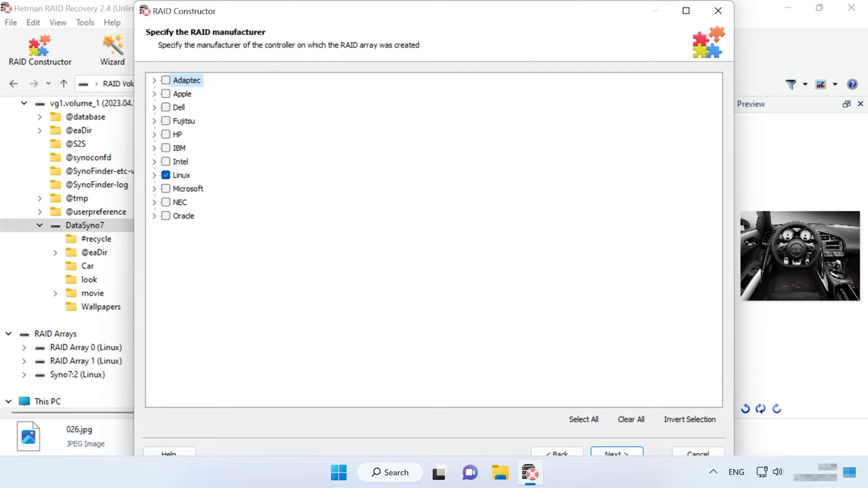
Return to the constructor type selection, choose Manual mode and look at the available RAID types.
{"action": "left_click", "coordinate": [568, 458]}
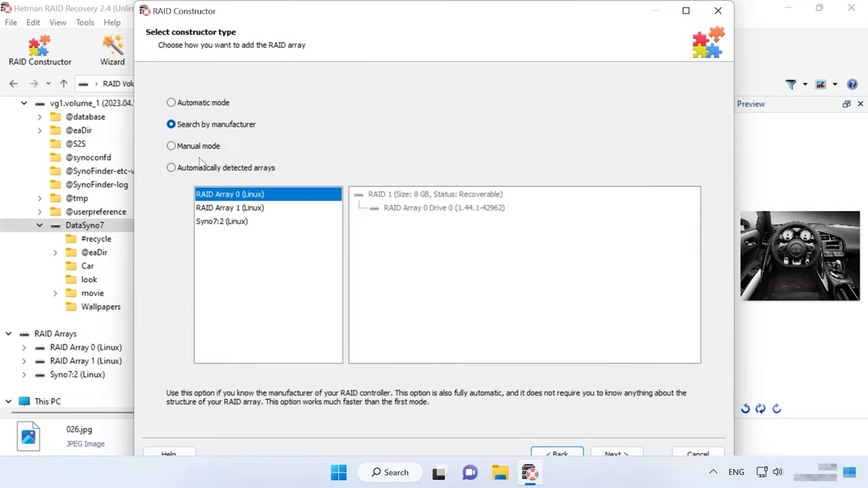
{"action": "left_click", "coordinate": [179, 148]}
{"action": "left_click", "coordinate": [613, 454]}
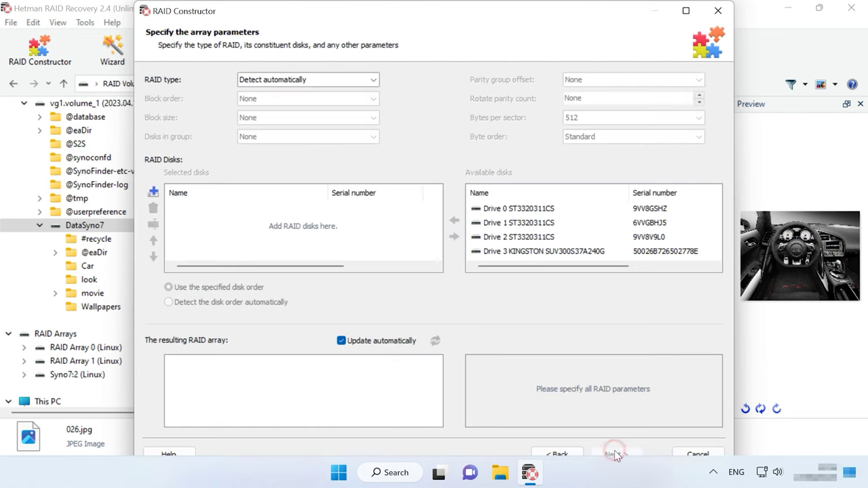
{"action": "left_click", "coordinate": [351, 82]}
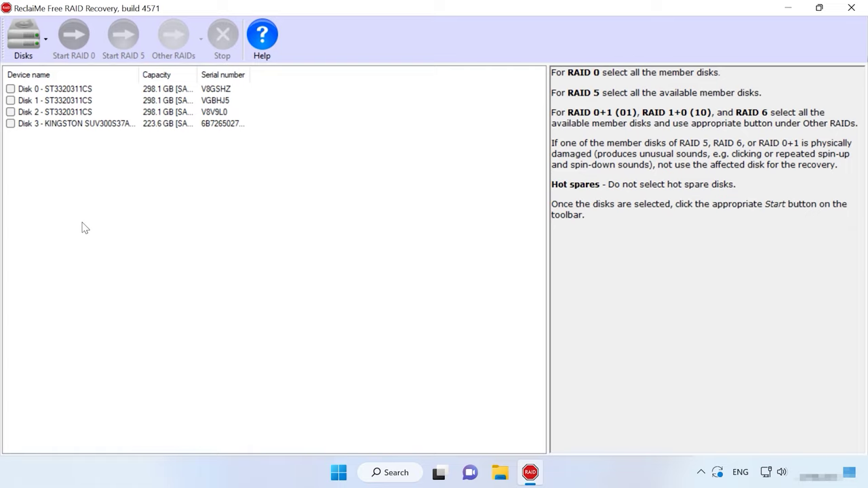
In ReclaiMe Free RAID Recovery, select the three ST3320311CS disks, Disk 0 to Disk 2, and start RAID 5 detection.
{"action": "left_click", "coordinate": [10, 88]}
{"action": "left_click", "coordinate": [10, 100]}
{"action": "left_click", "coordinate": [10, 112]}
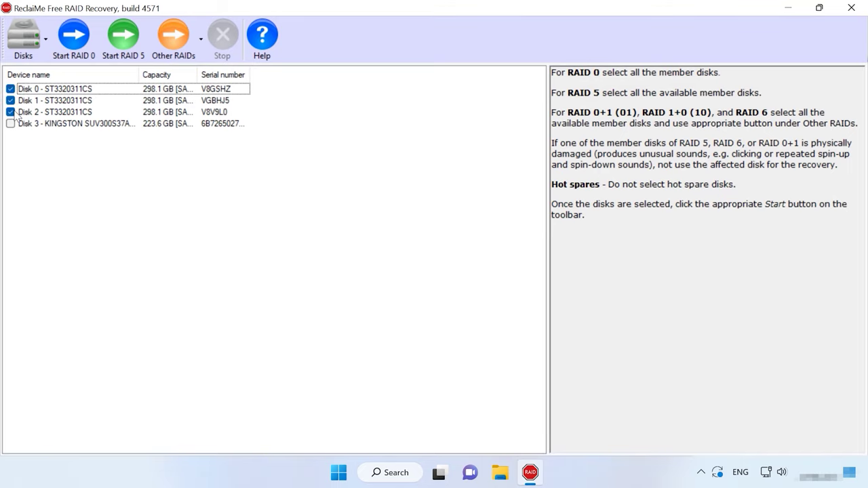
{"action": "left_click", "coordinate": [128, 60]}
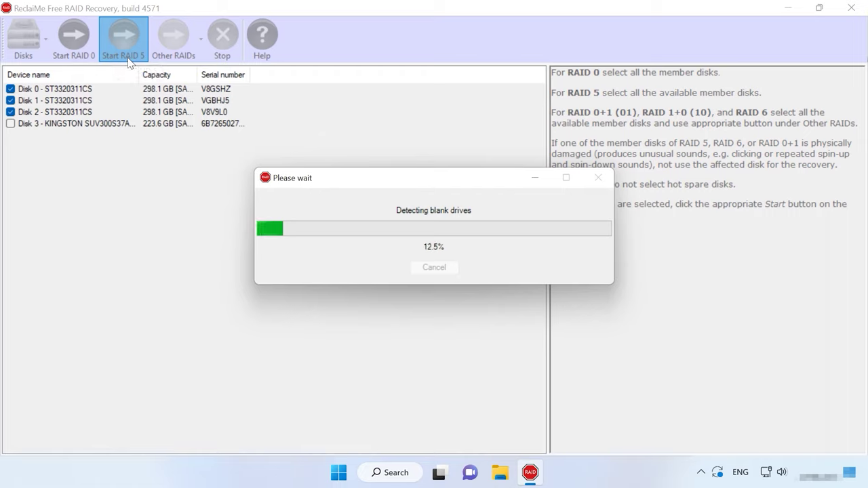
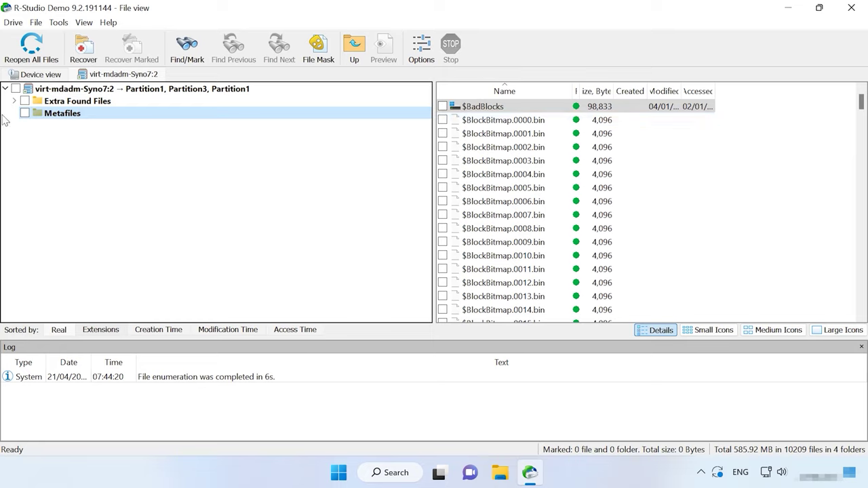
In R-Studio, expand Extra Found Files on the Syno7:2 volume and examine the files in $$$Folder00000.
{"action": "left_click", "coordinate": [73, 102]}
{"action": "left_click", "coordinate": [458, 109]}
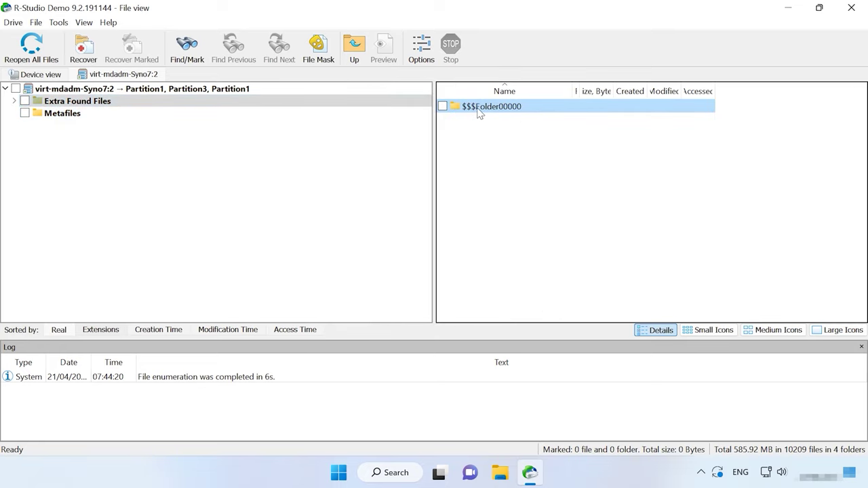
{"action": "left_click", "coordinate": [14, 100]}
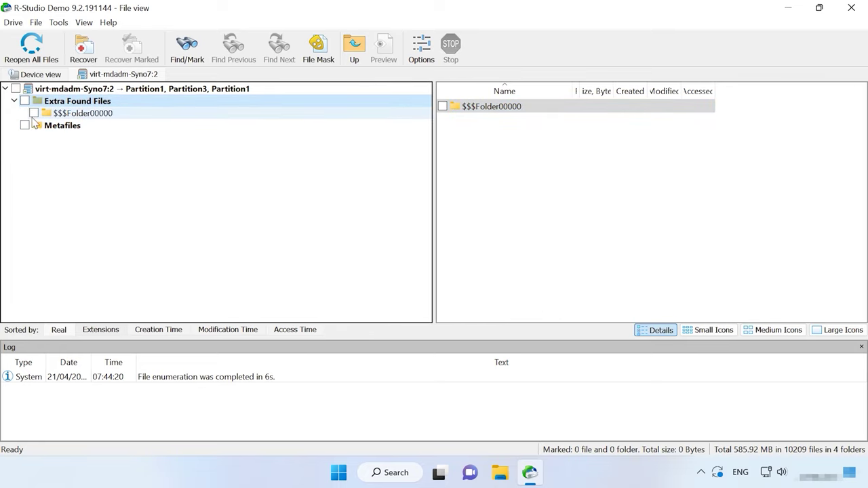
{"action": "left_click", "coordinate": [55, 114]}
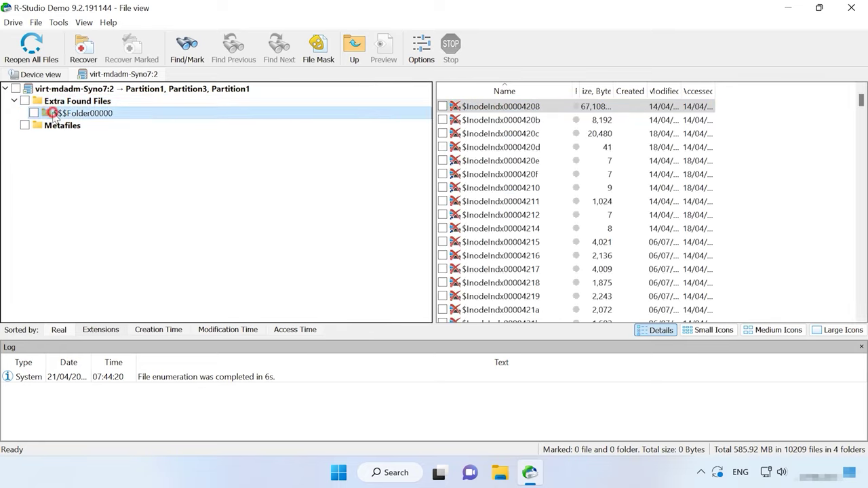
{"action": "left_click", "coordinate": [525, 135]}
{"action": "scroll", "coordinate": [523, 197], "scroll_direction": "down", "scroll_amount": 3}
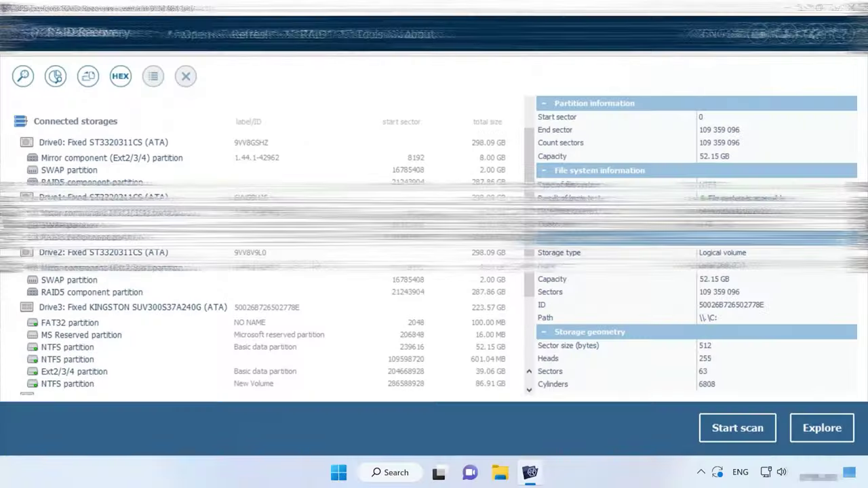
In UFS Explorer RAID Recovery, review the storage image saving options for the vg1-volume_1 (Btrfs) partition, then dismiss them.
{"action": "scroll", "coordinate": [314, 237], "scroll_direction": "down", "scroll_amount": 5}
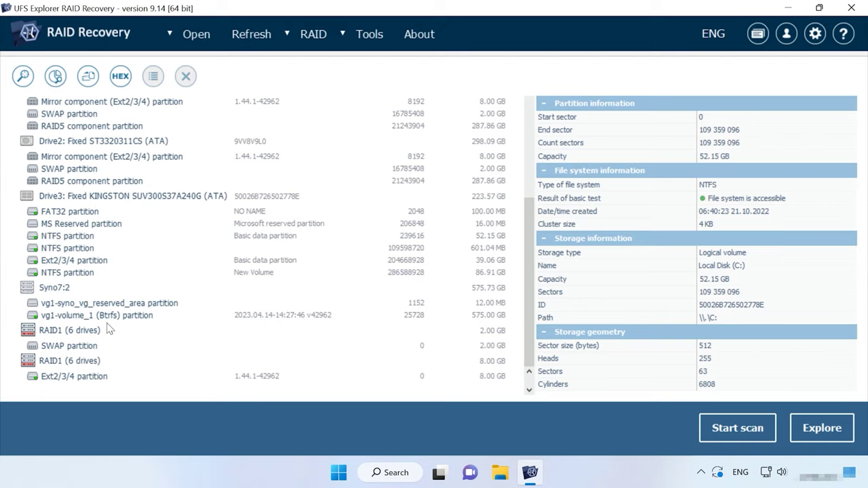
{"action": "left_click", "coordinate": [85, 316]}
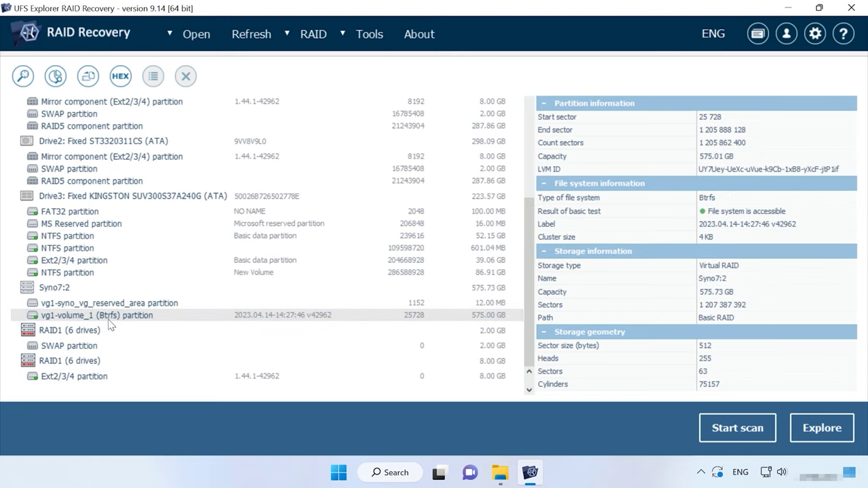
{"action": "right_click", "coordinate": [113, 317]}
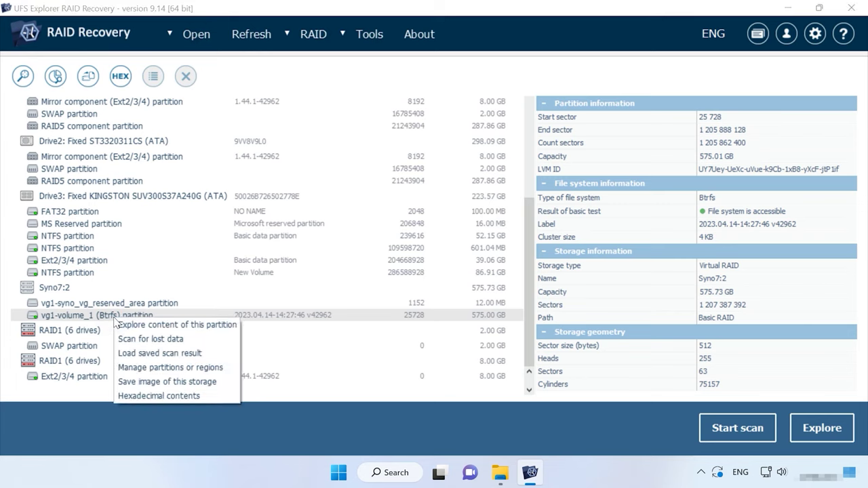
{"action": "left_click", "coordinate": [183, 388]}
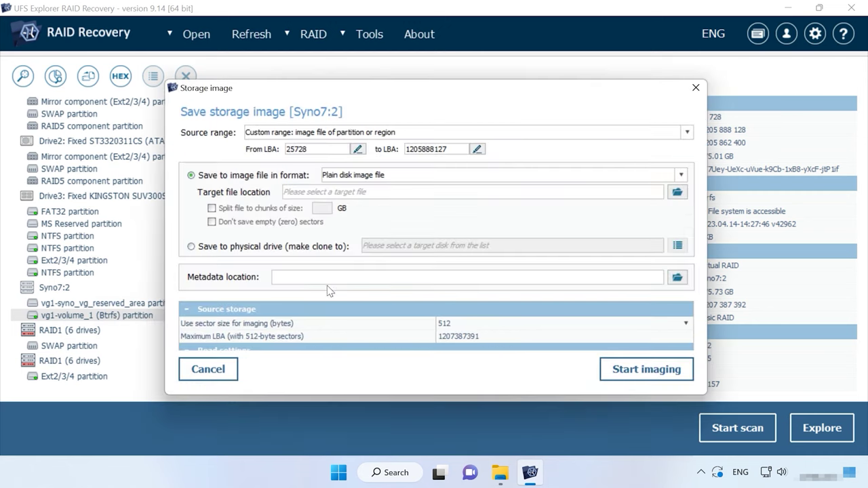
{"action": "left_click", "coordinate": [694, 88]}
Look at the file chooser for opening a disk image file or virtual disk, then close it.
{"action": "left_click", "coordinate": [199, 40]}
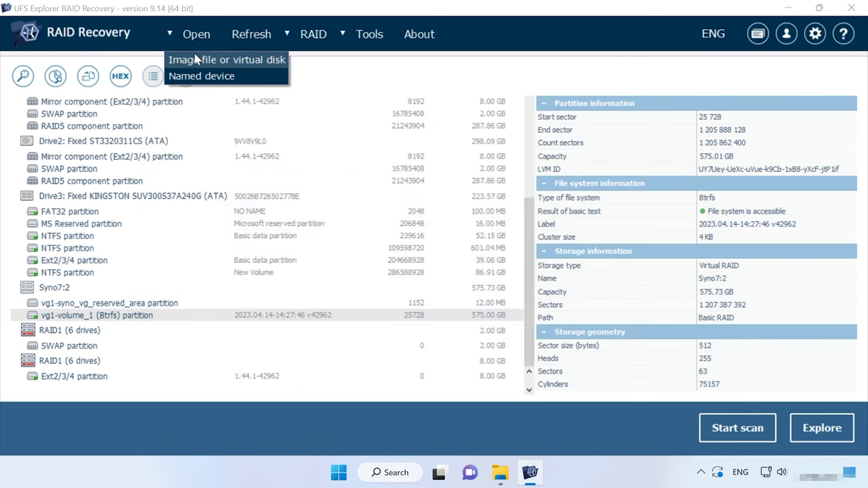
{"action": "left_click", "coordinate": [251, 64]}
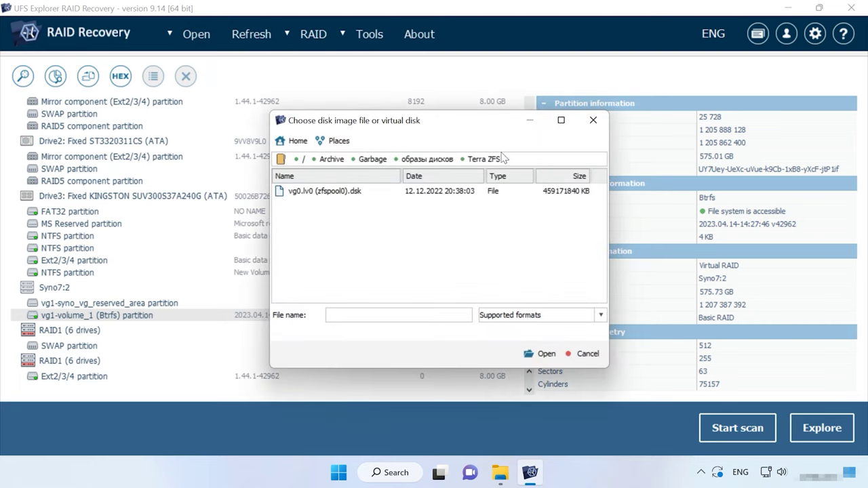
{"action": "left_click", "coordinate": [593, 121]}
Explore the content of the vg1-volume_1 (Btrfs) partition in the Syno7:2 array.
{"action": "left_click", "coordinate": [15, 288]}
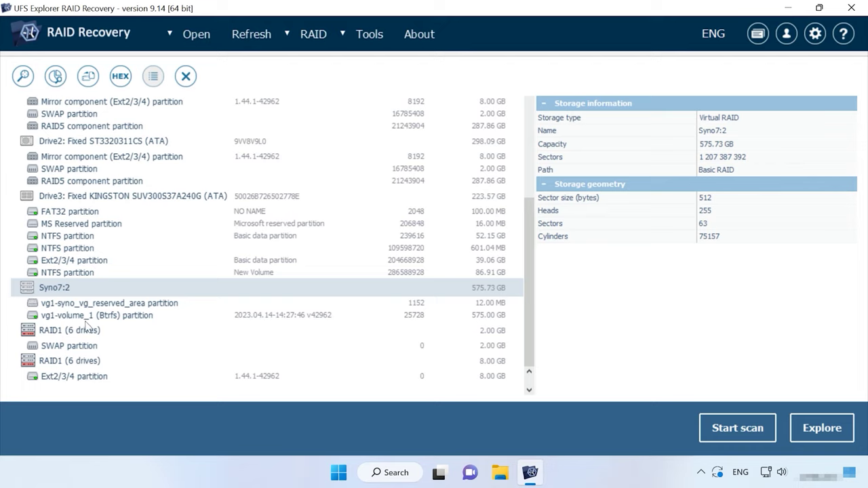
{"action": "key", "text": "Up"}
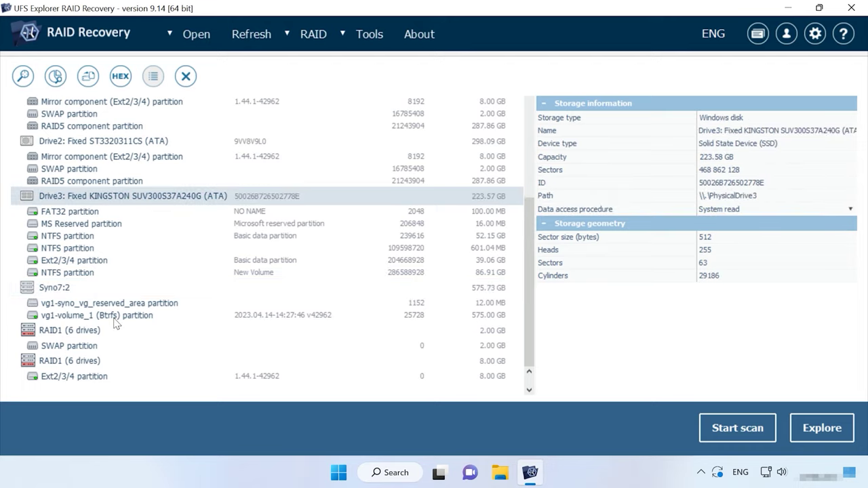
{"action": "left_click", "coordinate": [88, 316]}
{"action": "right_click", "coordinate": [92, 322]}
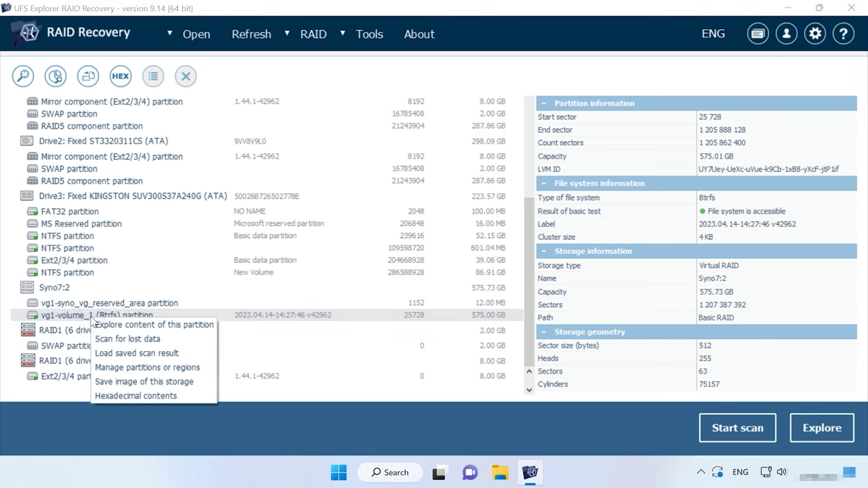
{"action": "left_click", "coordinate": [170, 328]}
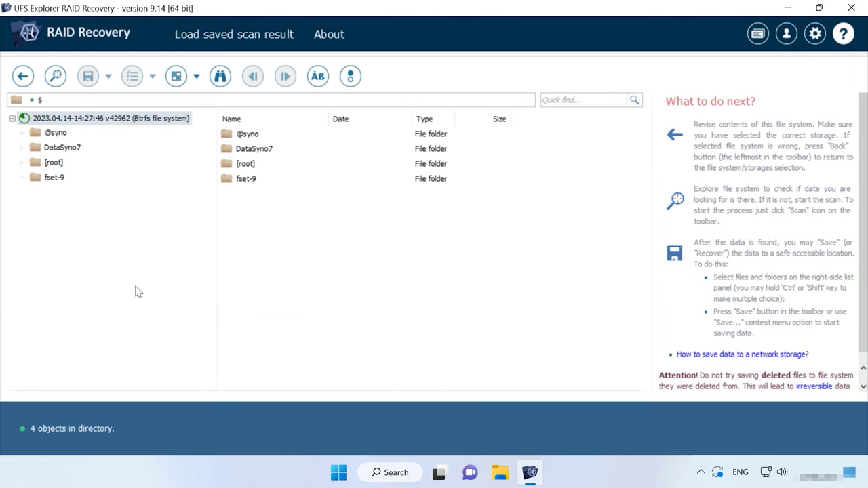
Open the DataSyno7 folder and preview 025.jpg, 026.jpg, 027.jpg and External Hard Disk.docx.
{"action": "left_click", "coordinate": [62, 149]}
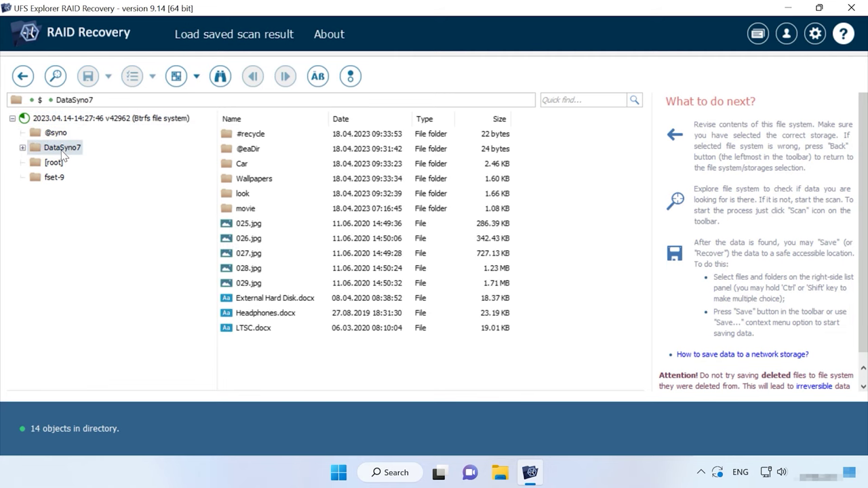
{"action": "left_click", "coordinate": [245, 228]}
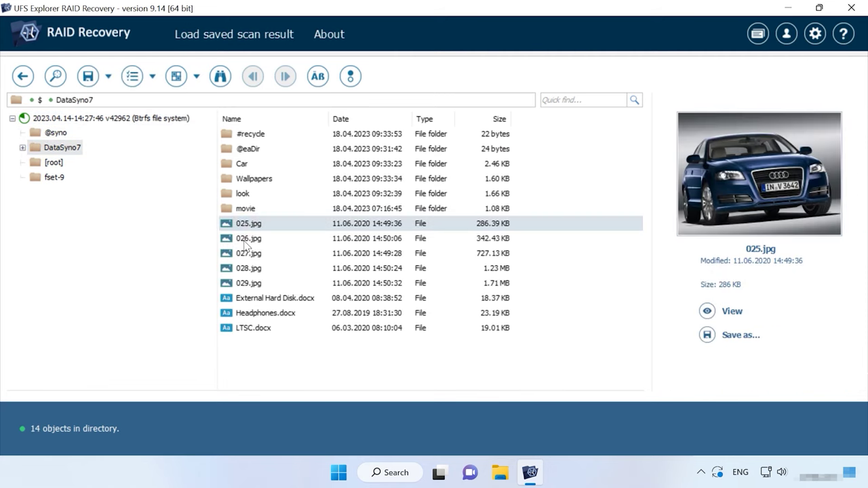
{"action": "left_click", "coordinate": [245, 241]}
{"action": "left_click", "coordinate": [250, 254]}
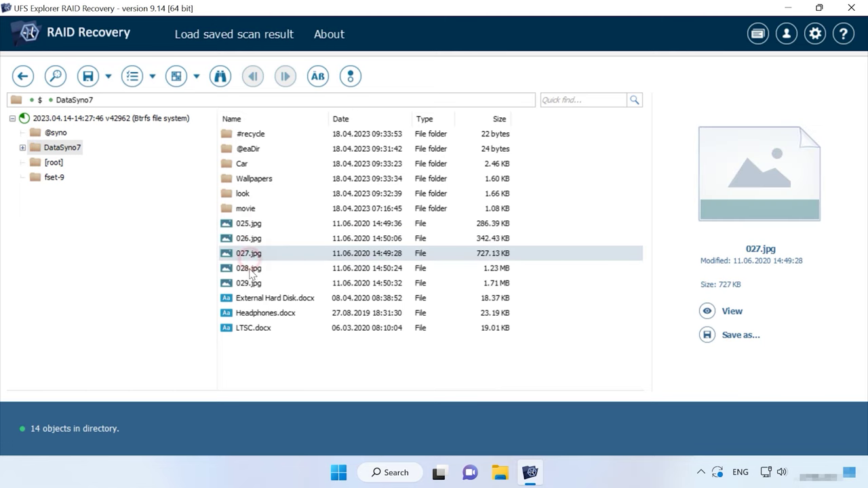
{"action": "left_click", "coordinate": [251, 297]}
Open the movie folder inside DataSyno7 and preview Baton Twirling - 31236.mp4.
{"action": "left_click", "coordinate": [248, 211]}
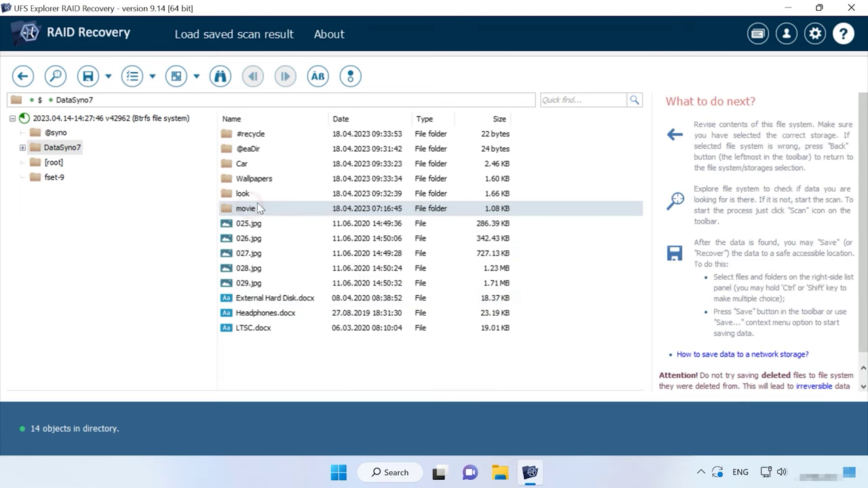
{"action": "double_click", "coordinate": [252, 207]}
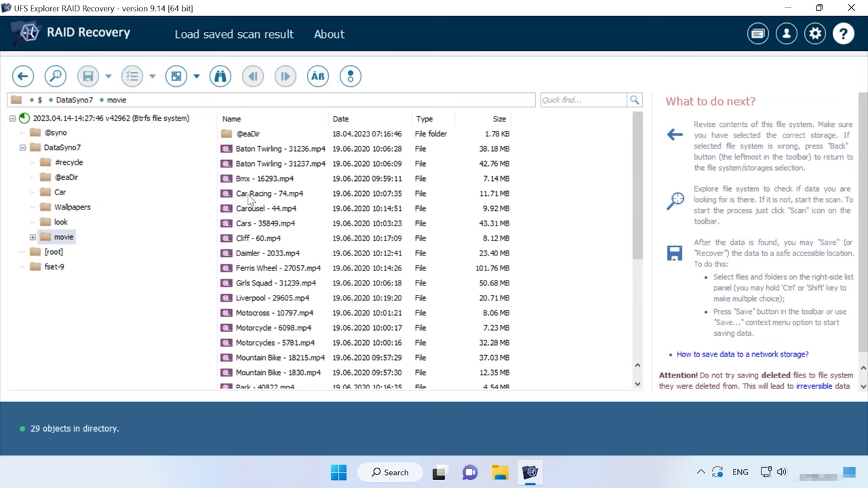
{"action": "left_click", "coordinate": [261, 150]}
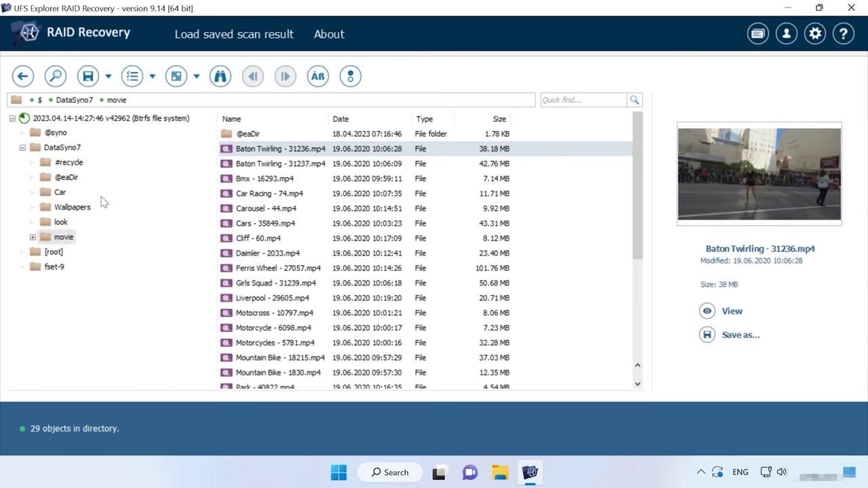
Return to the DataSyno7 folder and preview 028.jpg.
{"action": "left_click", "coordinate": [57, 147]}
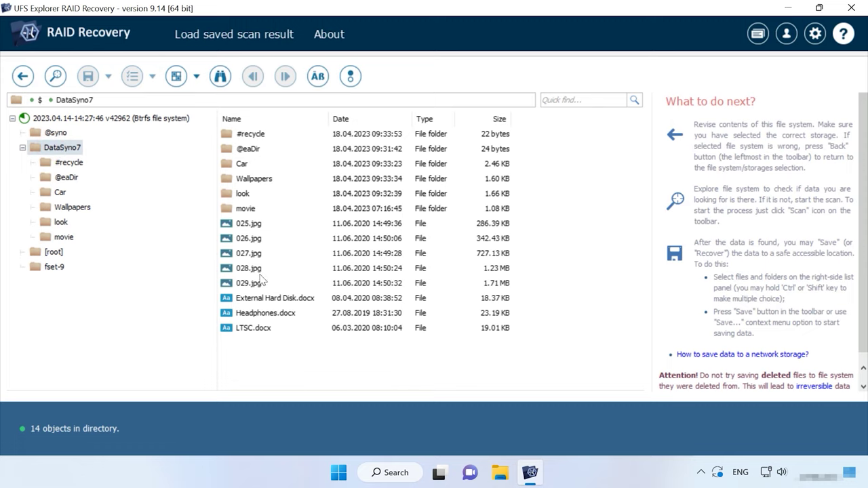
{"action": "left_click", "coordinate": [260, 272]}
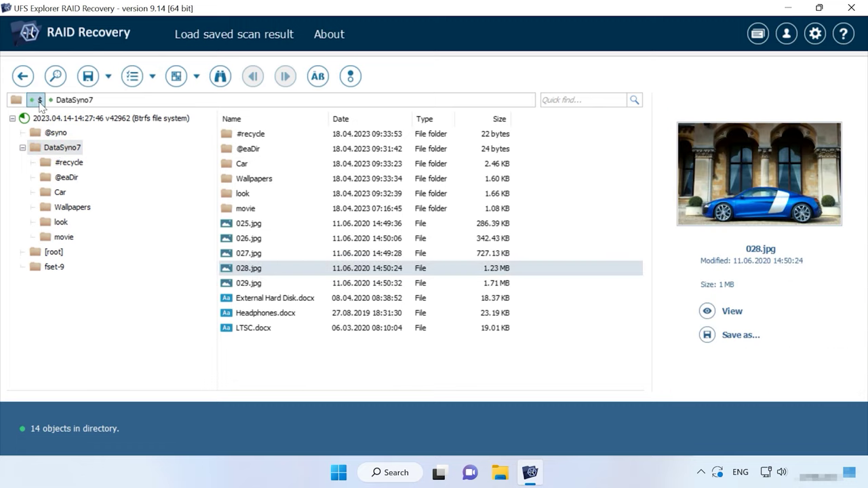
{"action": "left_click", "coordinate": [66, 100]}
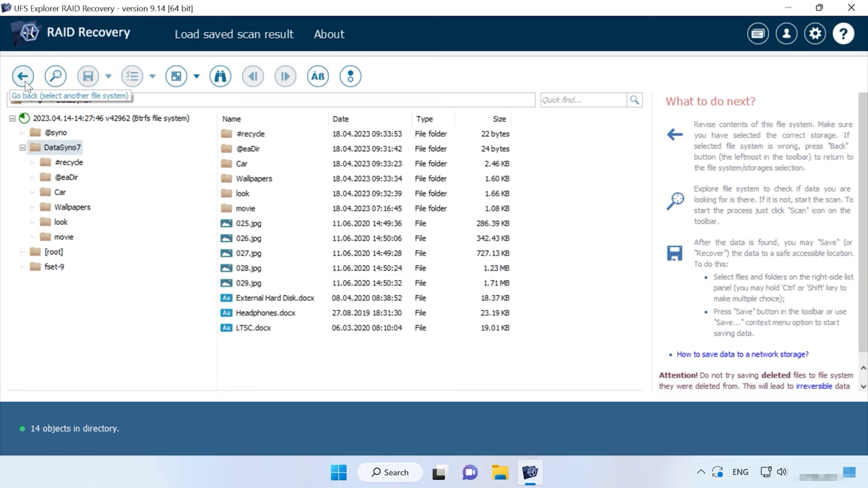
Leave the Btrfs volume, switch to DiskInternals Raid Recovery and open the Syno7:2 array's /volume1 partition as Reader.
{"action": "left_click", "coordinate": [23, 76]}
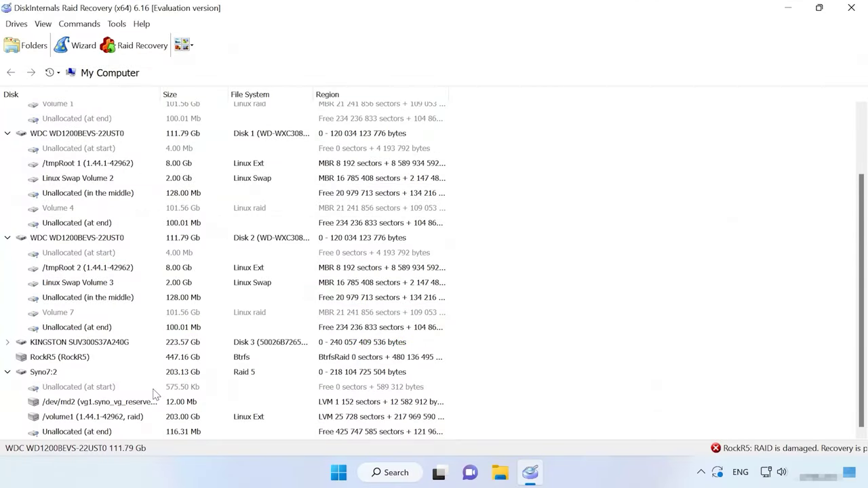
{"action": "left_click", "coordinate": [64, 374]}
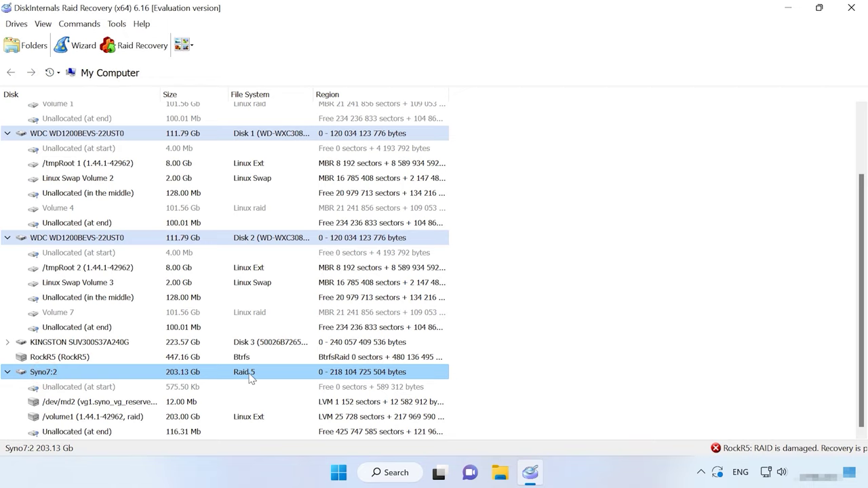
{"action": "left_click", "coordinate": [122, 417]}
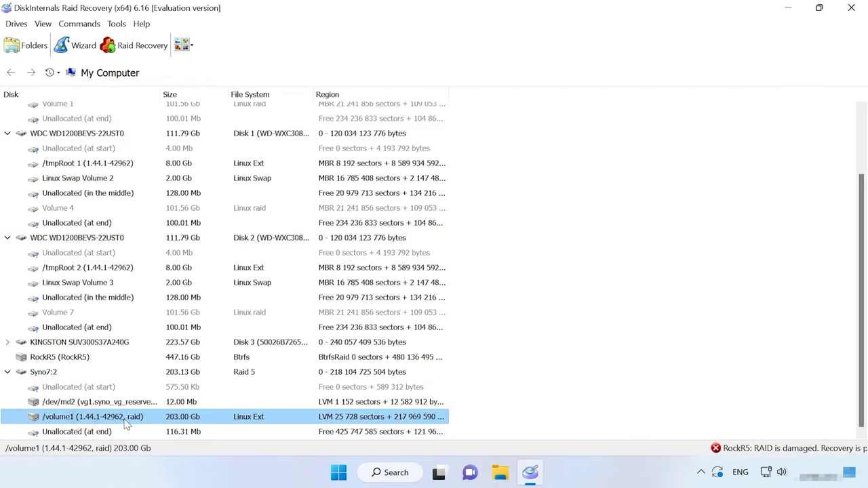
{"action": "right_click", "coordinate": [112, 420]}
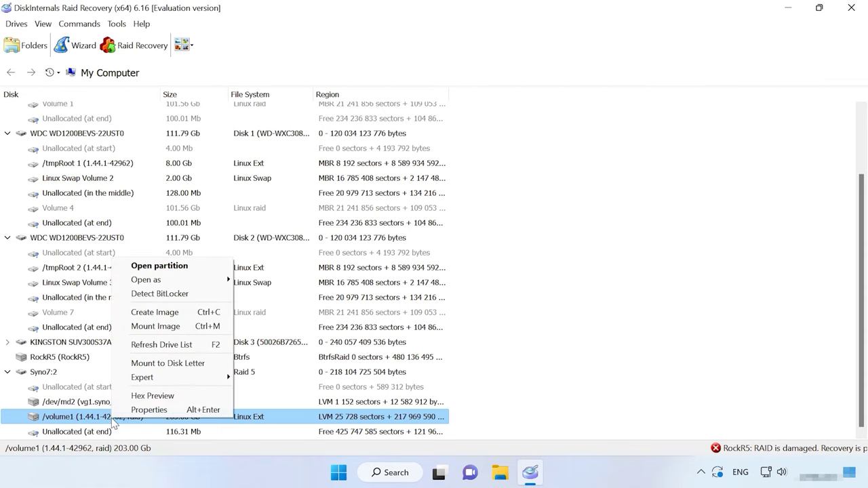
{"action": "mouse_move", "coordinate": [206, 284]}
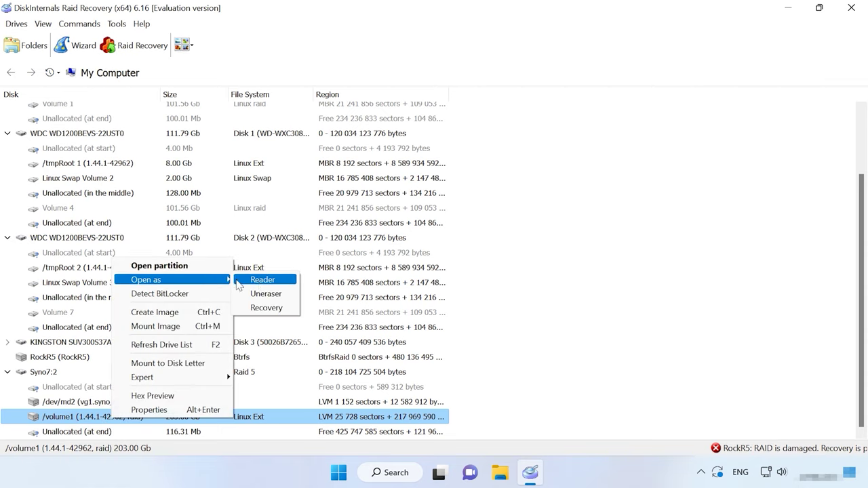
{"action": "left_click", "coordinate": [263, 280]}
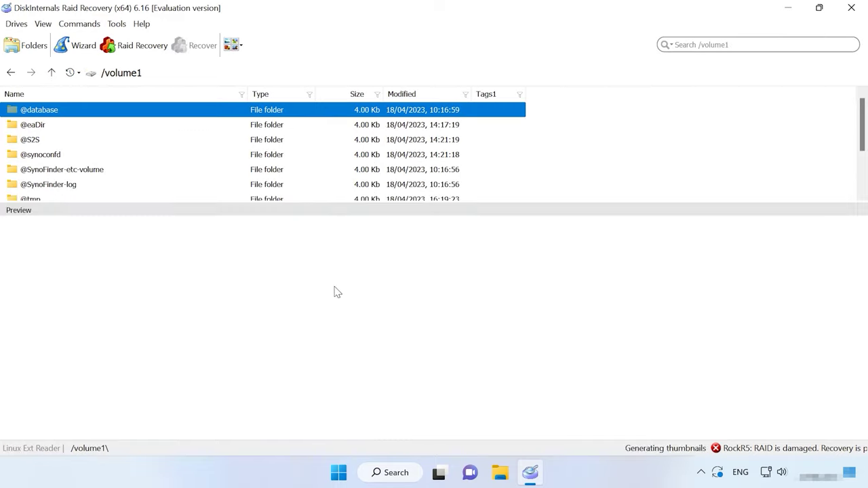
Open the SynoData folder on /volume1 and preview the first two JPG files listed in it.
{"action": "scroll", "coordinate": [74, 175], "scroll_direction": "down", "scroll_amount": 3}
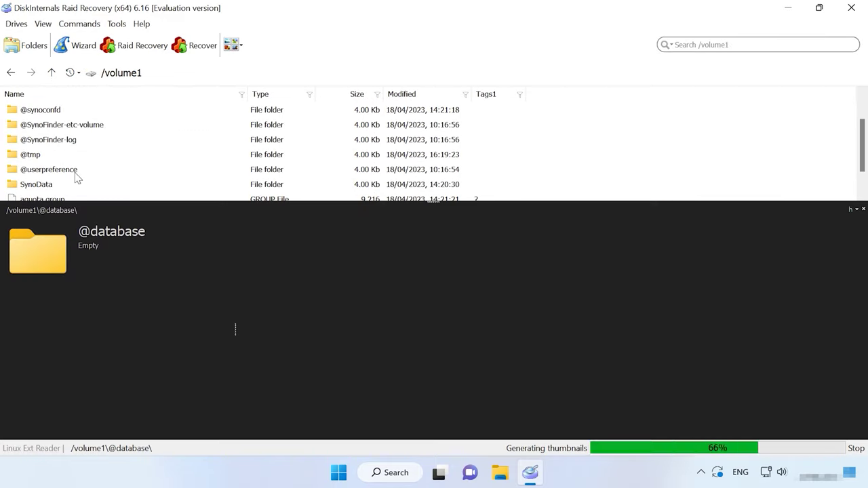
{"action": "scroll", "coordinate": [72, 171], "scroll_direction": "down", "scroll_amount": 2}
{"action": "double_click", "coordinate": [39, 147]}
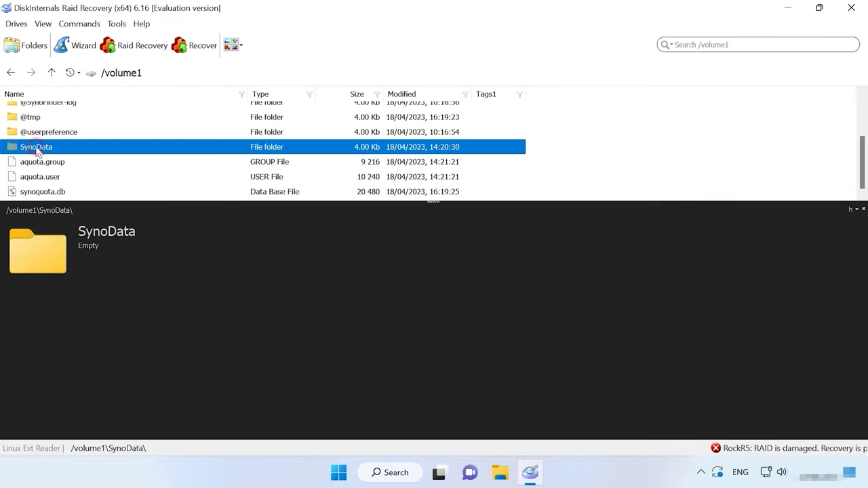
{"action": "scroll", "coordinate": [51, 159], "scroll_direction": "down", "scroll_amount": 1}
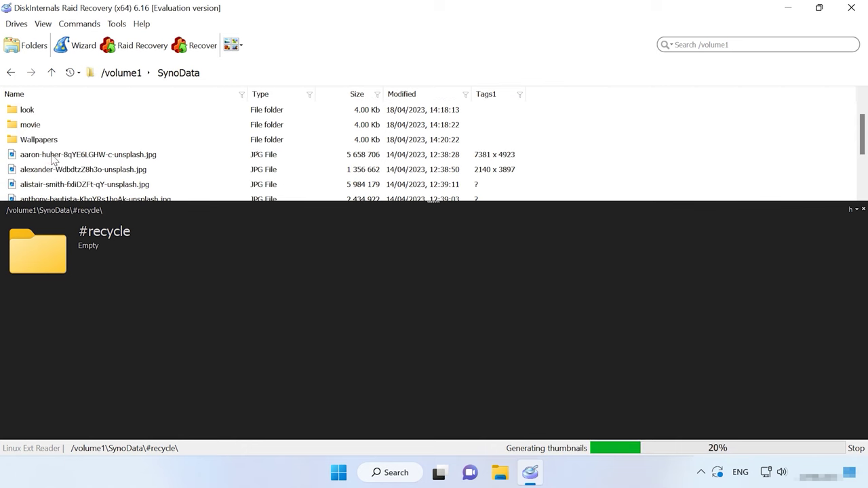
{"action": "left_click", "coordinate": [57, 157]}
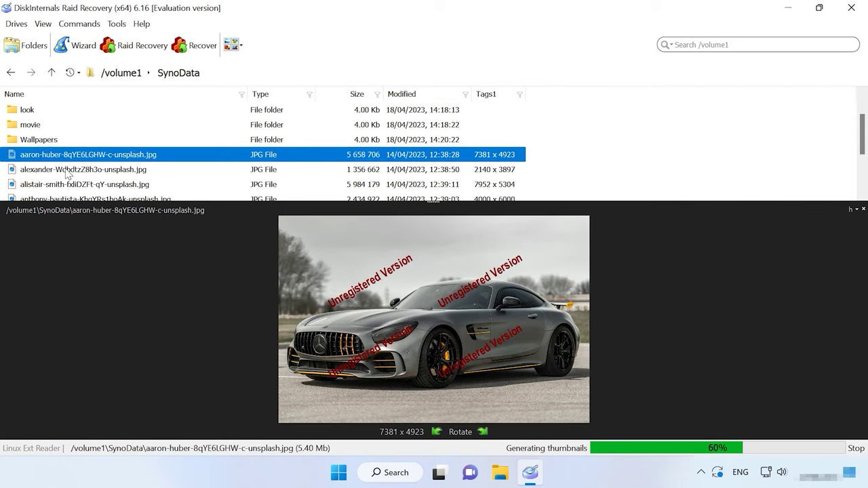
{"action": "left_click", "coordinate": [65, 170]}
Preview Headphones.docx, LTSC.docx and the last JPG file in the SynoData folder.
{"action": "scroll", "coordinate": [67, 174], "scroll_direction": "down", "scroll_amount": 2}
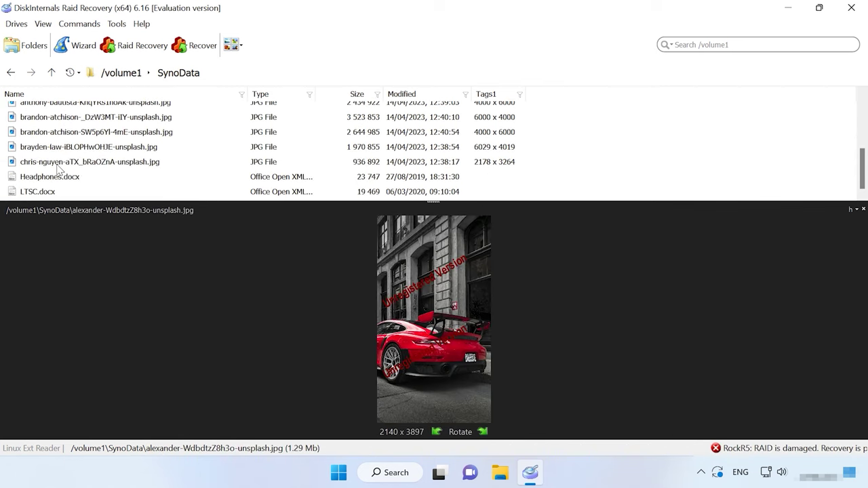
{"action": "left_click", "coordinate": [59, 163]}
{"action": "left_click", "coordinate": [58, 178]}
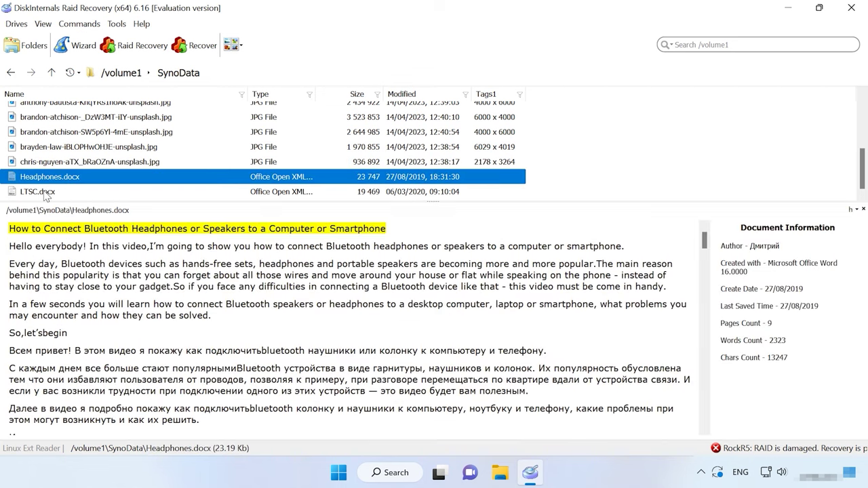
{"action": "left_click", "coordinate": [43, 192]}
{"action": "left_click", "coordinate": [58, 163]}
Open the Car folder inside SynoData and preview 011.jpg, 012.jpg and 013.jpg.
{"action": "scroll", "coordinate": [57, 150], "scroll_direction": "up", "scroll_amount": 4}
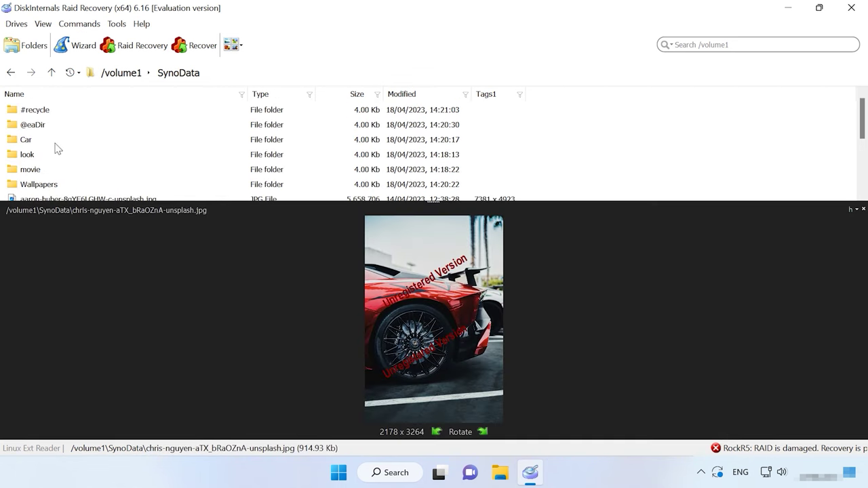
{"action": "double_click", "coordinate": [31, 140]}
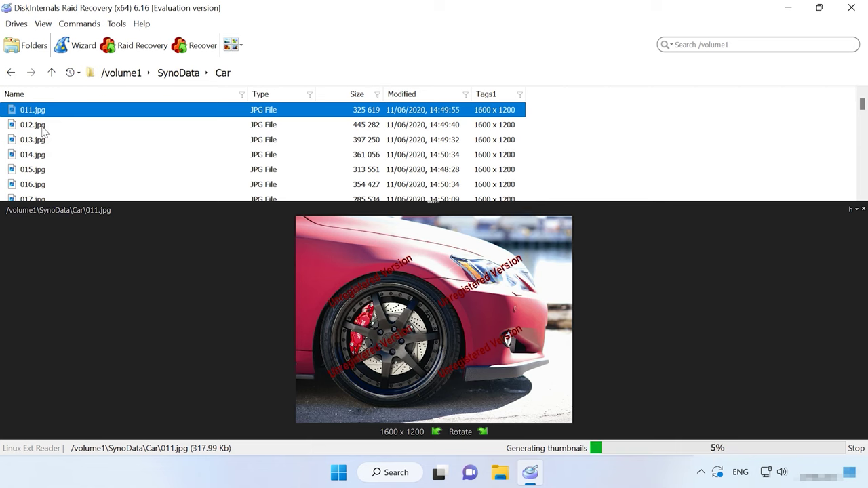
{"action": "left_click", "coordinate": [41, 128]}
{"action": "left_click", "coordinate": [42, 140]}
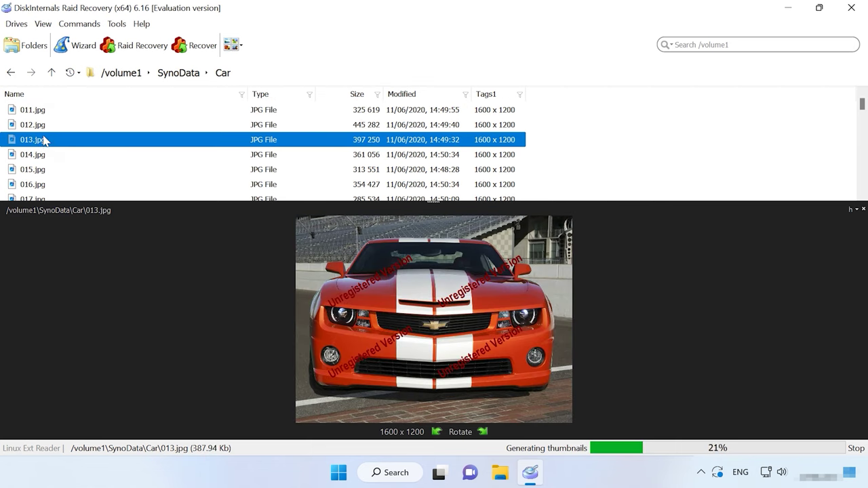
Return to the disk list and open the /volume1 partition of Syno7:2 as Uneraser.
{"action": "left_click", "coordinate": [51, 72]}
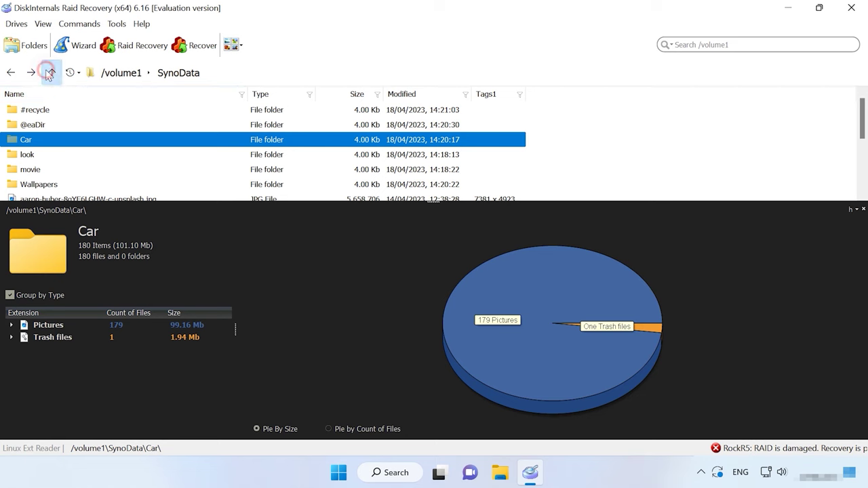
{"action": "left_click", "coordinate": [50, 72]}
{"action": "left_click", "coordinate": [46, 71]}
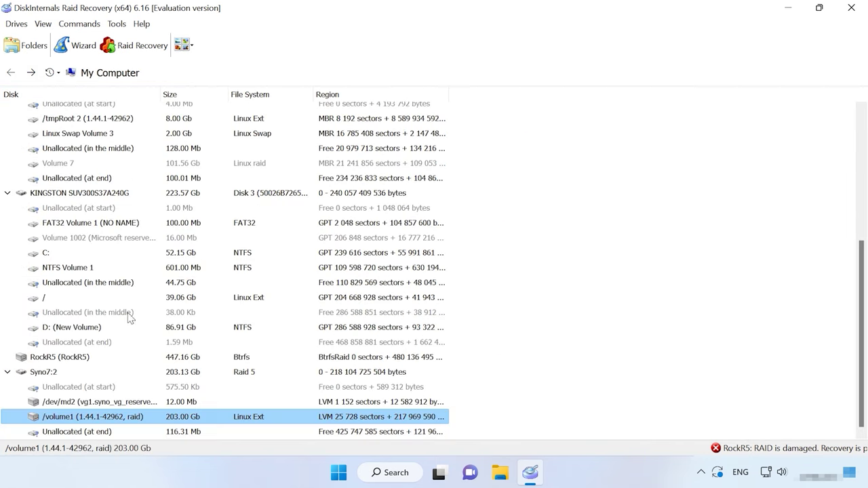
{"action": "right_click", "coordinate": [92, 423]}
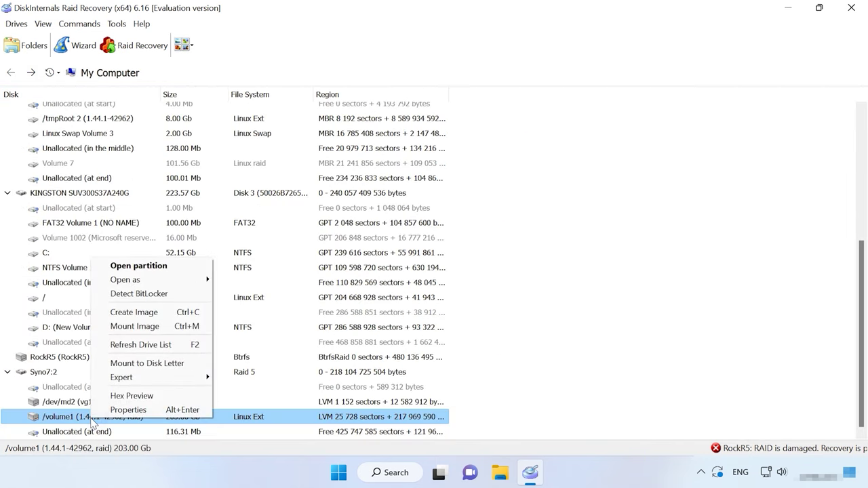
{"action": "mouse_move", "coordinate": [176, 280]}
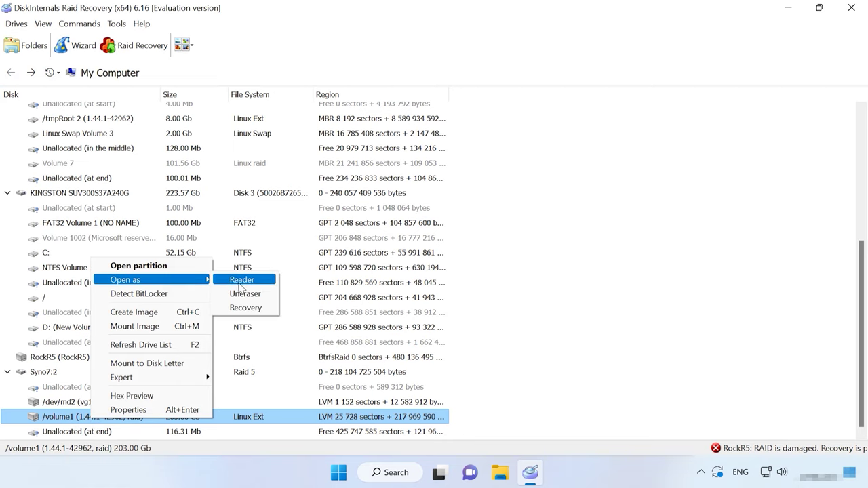
{"action": "left_click", "coordinate": [244, 294]}
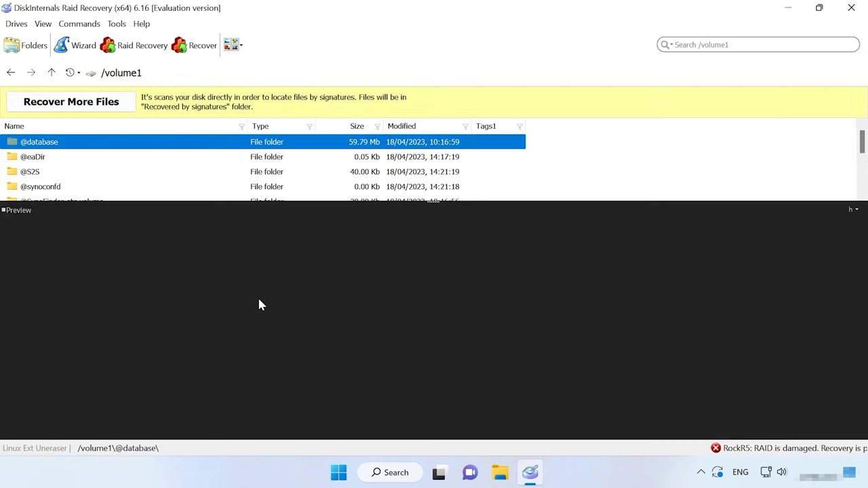
Open the SynoData folder in the Uneraser results and preview its first JPG file.
{"action": "scroll", "coordinate": [88, 195], "scroll_direction": "down", "scroll_amount": 1}
{"action": "scroll", "coordinate": [89, 195], "scroll_direction": "down", "scroll_amount": 2}
{"action": "scroll", "coordinate": [93, 196], "scroll_direction": "up", "scroll_amount": 1}
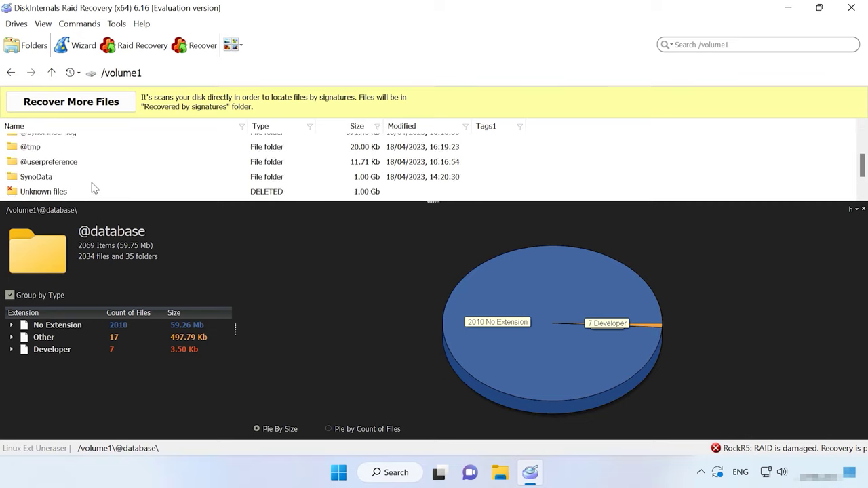
{"action": "left_click", "coordinate": [37, 177]}
{"action": "double_click", "coordinate": [40, 175]}
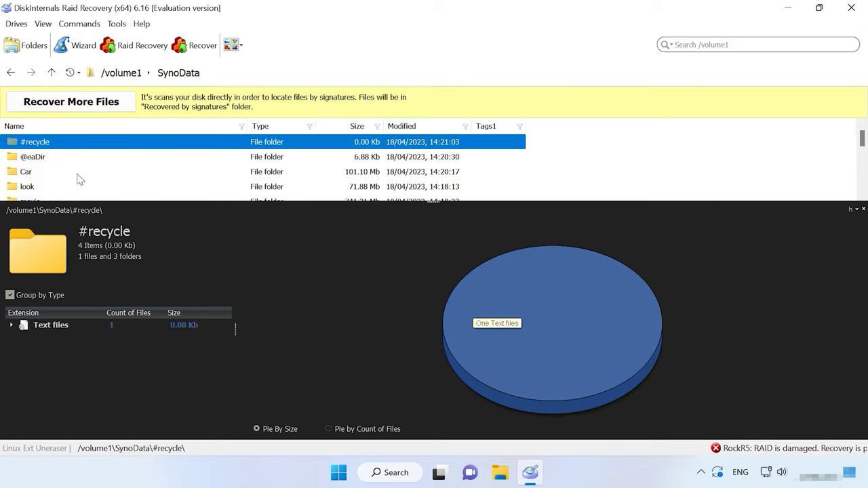
{"action": "scroll", "coordinate": [77, 179], "scroll_direction": "down", "scroll_amount": 1}
{"action": "left_click", "coordinate": [61, 187]}
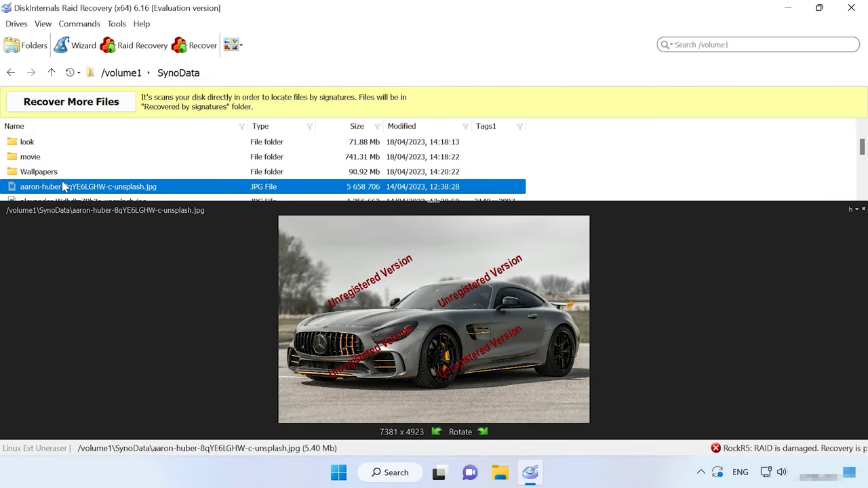
Preview the deleted External Hard Disk.docx and the two deleted JPG files listed above it.
{"action": "scroll", "coordinate": [63, 187], "scroll_direction": "down", "scroll_amount": 5}
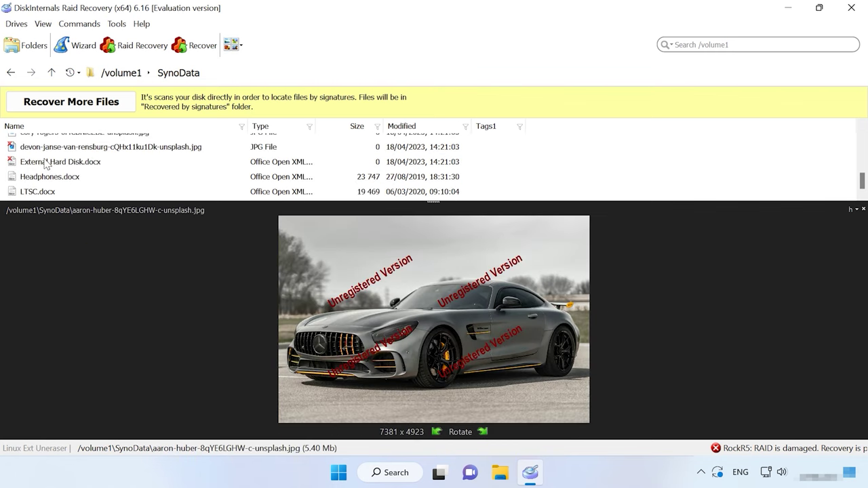
{"action": "left_click", "coordinate": [46, 163]}
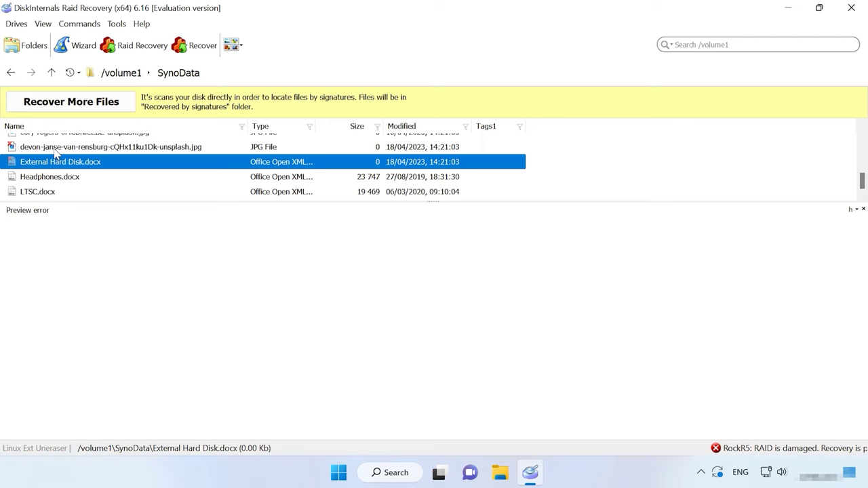
{"action": "left_click", "coordinate": [54, 148]}
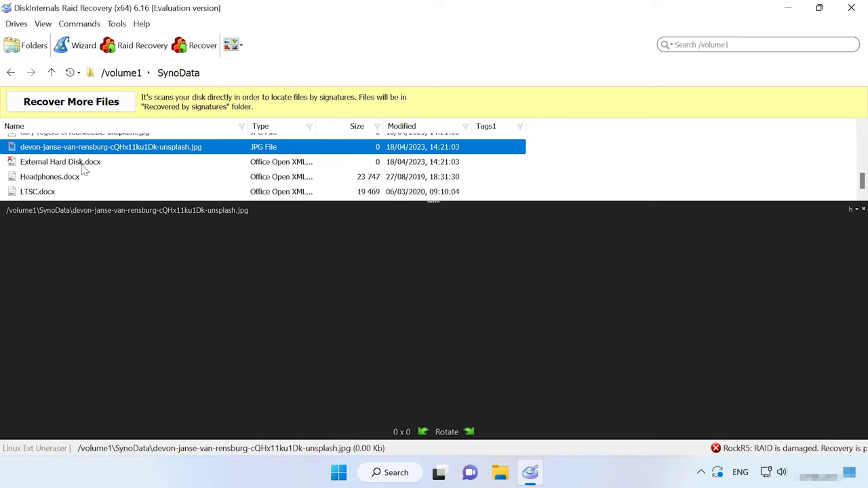
{"action": "scroll", "coordinate": [73, 169], "scroll_direction": "up", "scroll_amount": 1}
{"action": "left_click", "coordinate": [60, 179]}
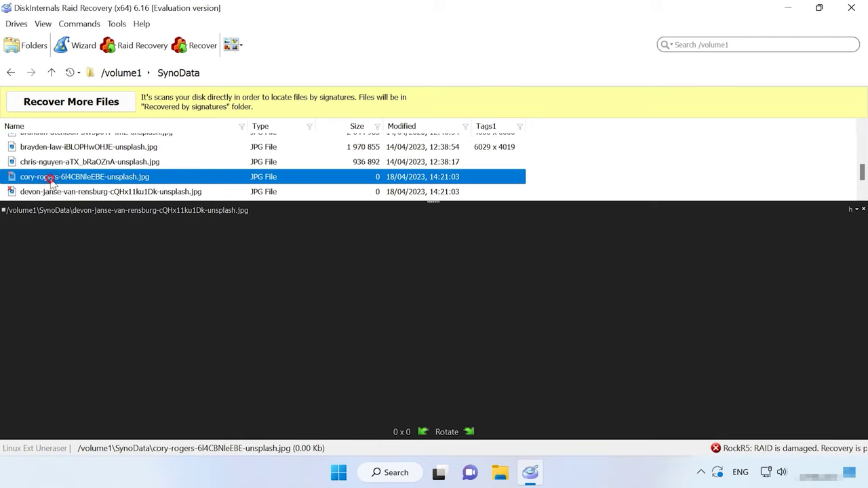
Enlarge the file list area and compare the previews of the two deleted JPG files with the intact JPG above them.
{"action": "left_click_drag", "start_coordinate": [199, 201], "coordinate": [199, 250]}
{"action": "left_click_drag", "start_coordinate": [199, 257], "coordinate": [198, 255]}
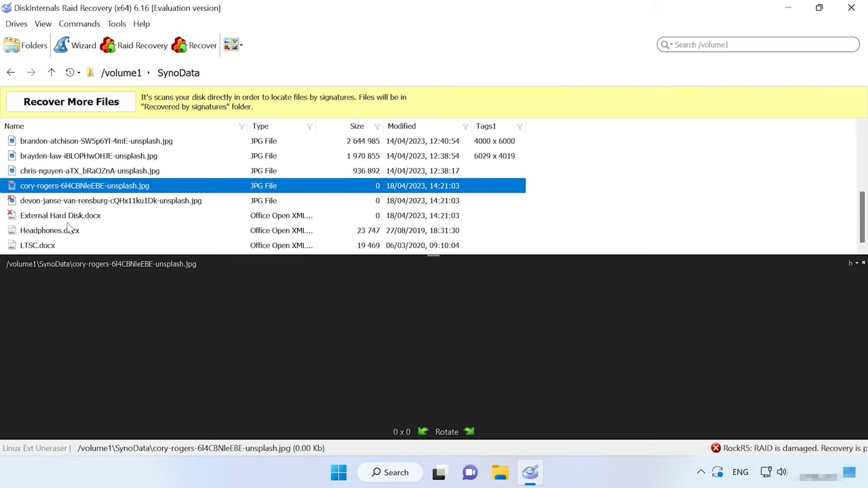
{"action": "left_click", "coordinate": [61, 202]}
{"action": "left_click", "coordinate": [69, 187]}
{"action": "left_click", "coordinate": [70, 173]}
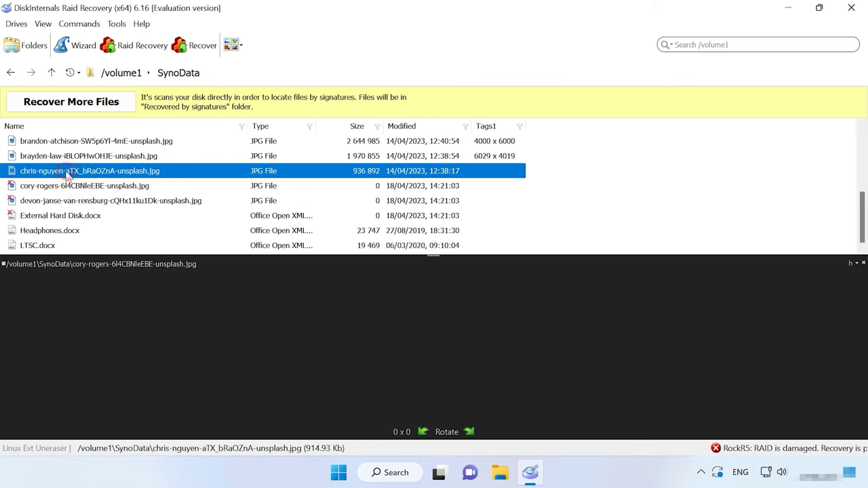
Open the Car folder in the Uneraser results and preview the deleted files 002.jpg through 006.jpg.
{"action": "scroll", "coordinate": [61, 172], "scroll_direction": "up", "scroll_amount": 4}
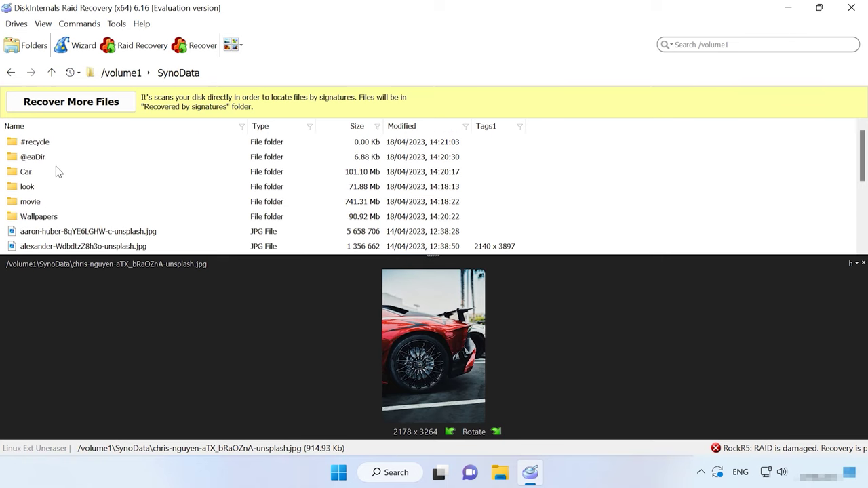
{"action": "double_click", "coordinate": [30, 173]}
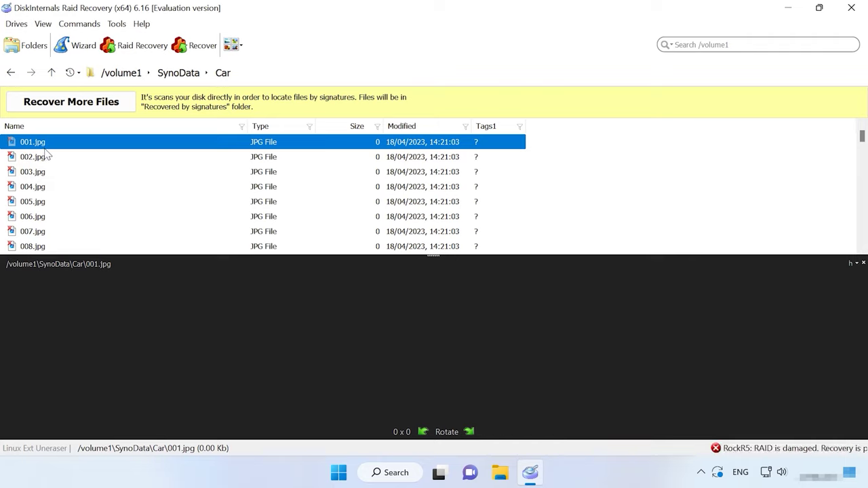
{"action": "left_click", "coordinate": [24, 156]}
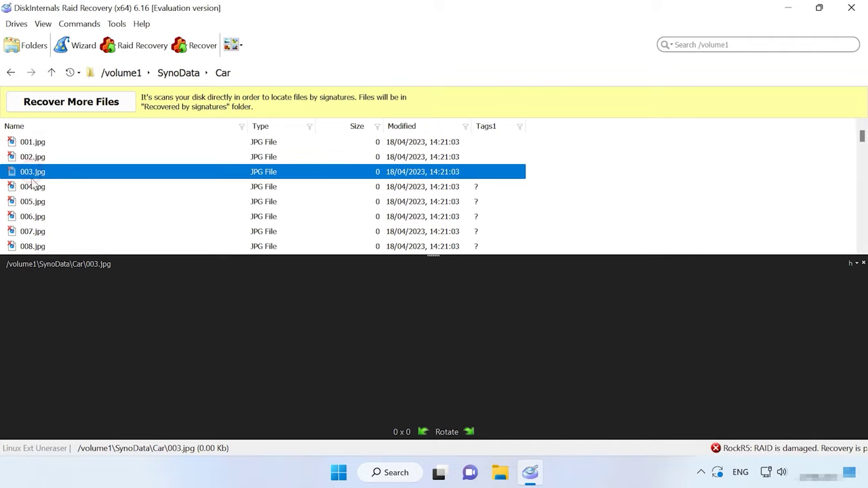
{"action": "left_click", "coordinate": [34, 171]}
{"action": "left_click", "coordinate": [33, 188]}
{"action": "left_click", "coordinate": [34, 203]}
{"action": "left_click", "coordinate": [32, 217]}
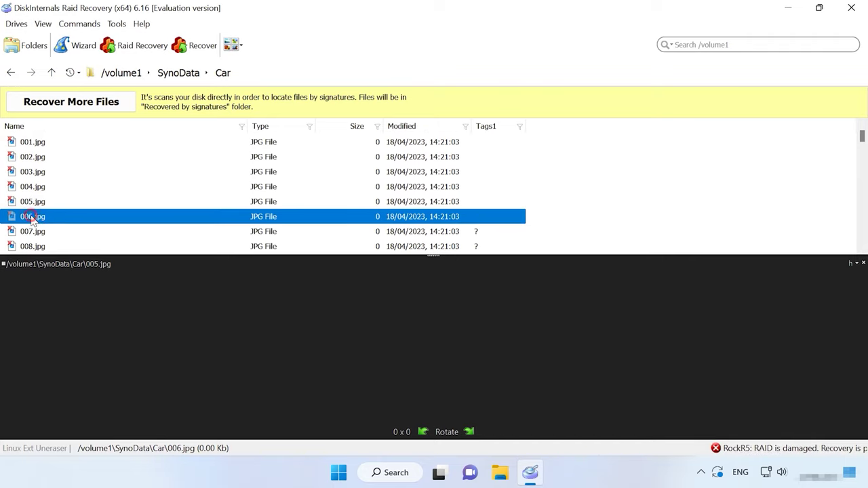
Preview the deleted files 007.jpg through 010.jpg and the intact 011.jpg in the Car folder.
{"action": "scroll", "coordinate": [32, 218], "scroll_direction": "down", "scroll_amount": 1}
{"action": "left_click", "coordinate": [32, 187]}
{"action": "left_click", "coordinate": [32, 202]}
{"action": "left_click", "coordinate": [32, 217]}
{"action": "left_click", "coordinate": [32, 231]}
{"action": "scroll", "coordinate": [45, 223], "scroll_direction": "down", "scroll_amount": 1}
{"action": "left_click", "coordinate": [30, 202]}
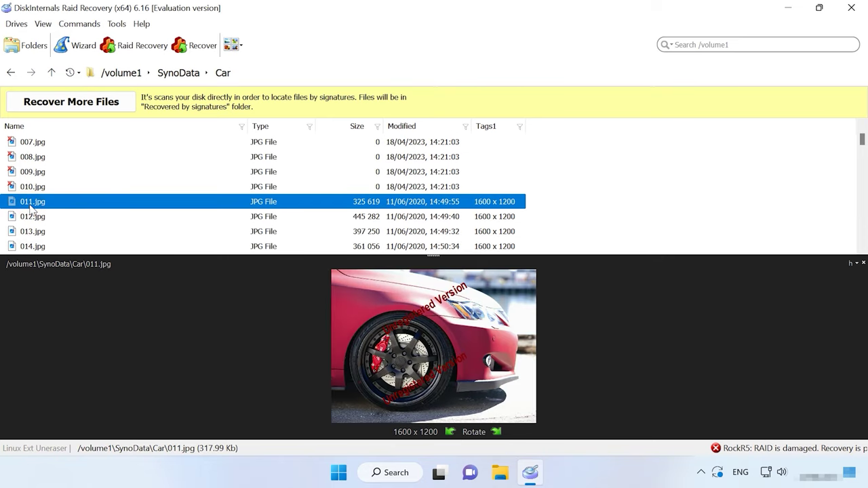
Leave the Car folder and return to the My Computer disk list.
{"action": "left_click", "coordinate": [51, 72]}
{"action": "left_click", "coordinate": [51, 73]}
{"action": "left_click", "coordinate": [51, 72]}
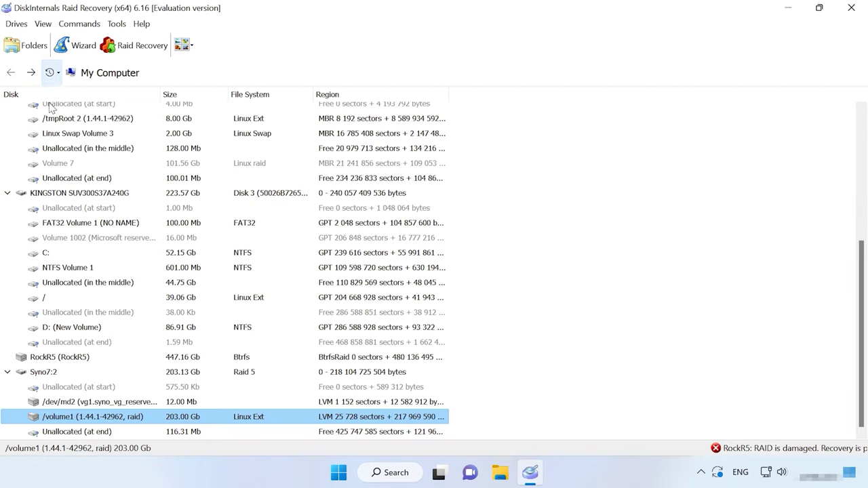
Run a full Ext2/3/4 folder structure recovery on the 203 GB /volume1 volume of Syno7:2 and open the results.
{"action": "right_click", "coordinate": [78, 419]}
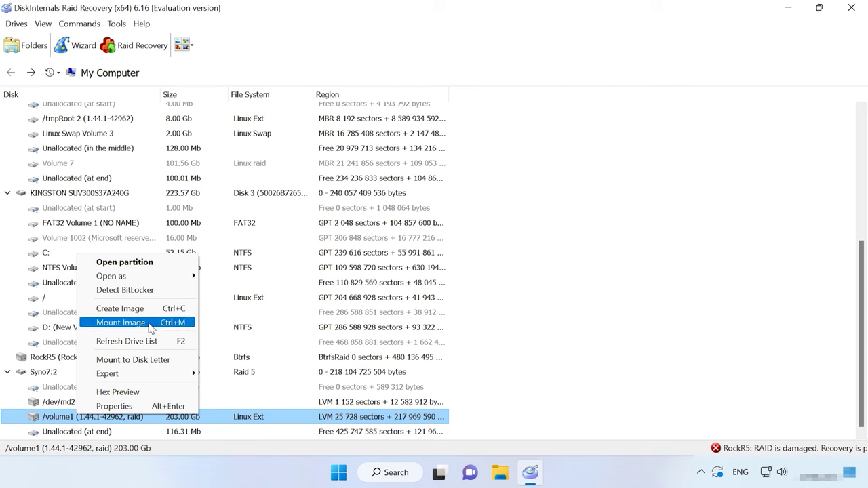
{"action": "mouse_move", "coordinate": [158, 276]}
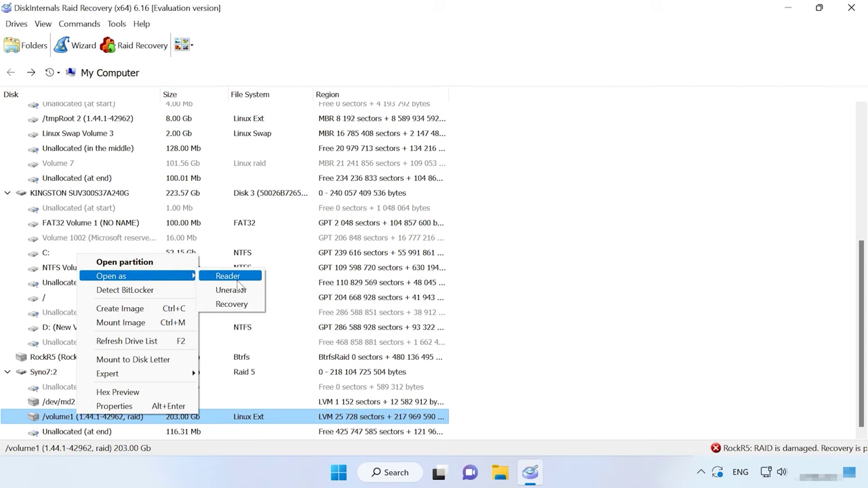
{"action": "left_click", "coordinate": [236, 306]}
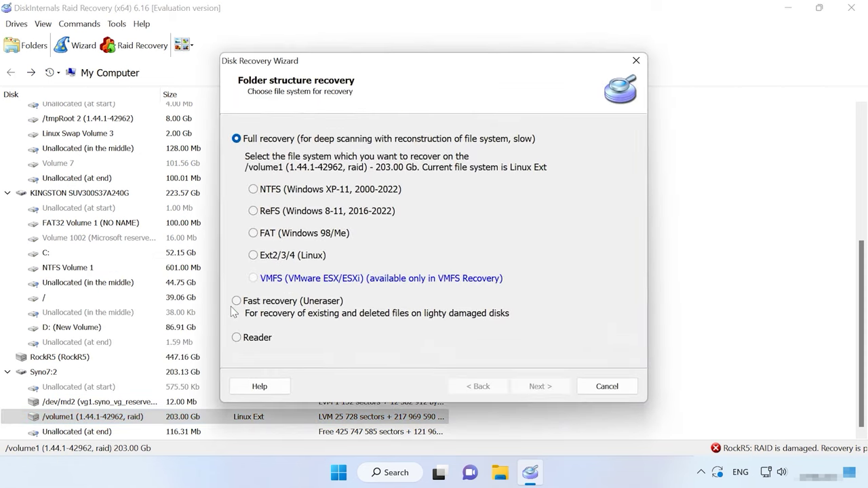
{"action": "left_click", "coordinate": [254, 256]}
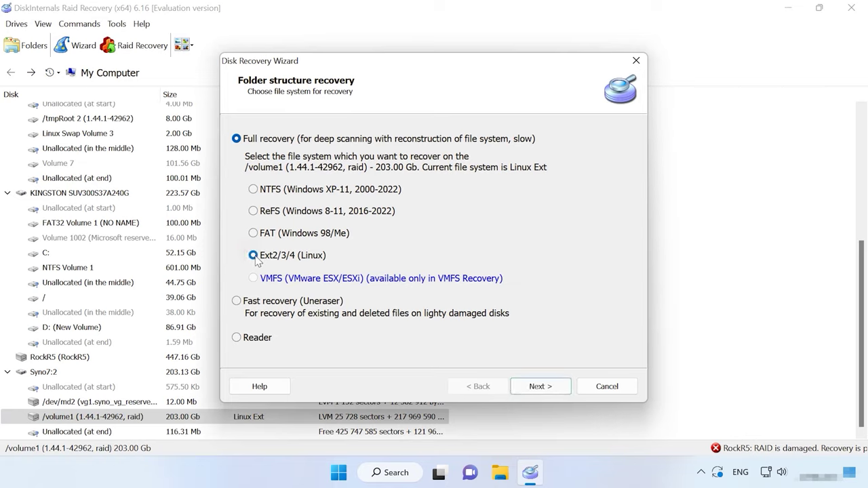
{"action": "left_click", "coordinate": [537, 386]}
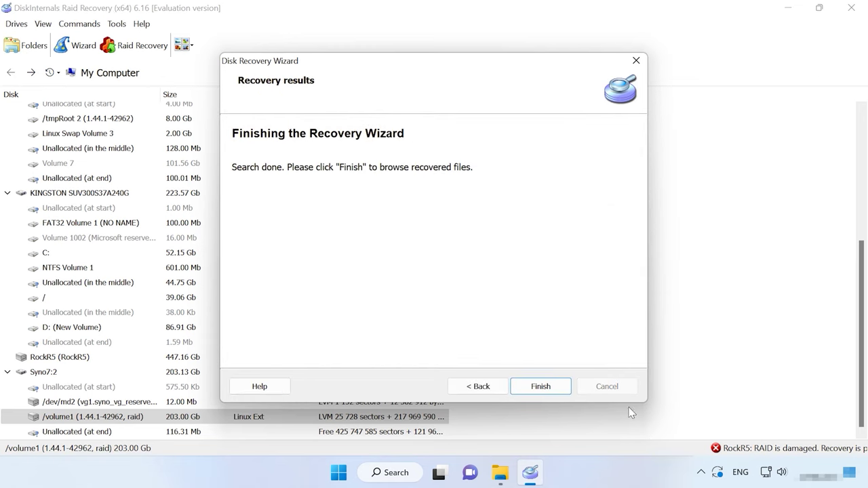
{"action": "left_click", "coordinate": [542, 388]}
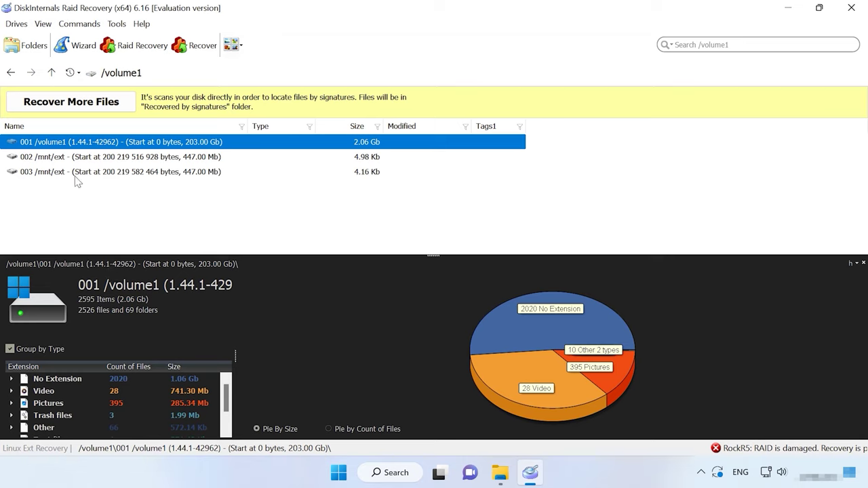
Open the SynoData folder in the first found /volume1 volume and preview its two deleted JPG files and External Hard Disk.docx.
{"action": "double_click", "coordinate": [42, 144]}
{"action": "scroll", "coordinate": [43, 173], "scroll_direction": "down", "scroll_amount": 2}
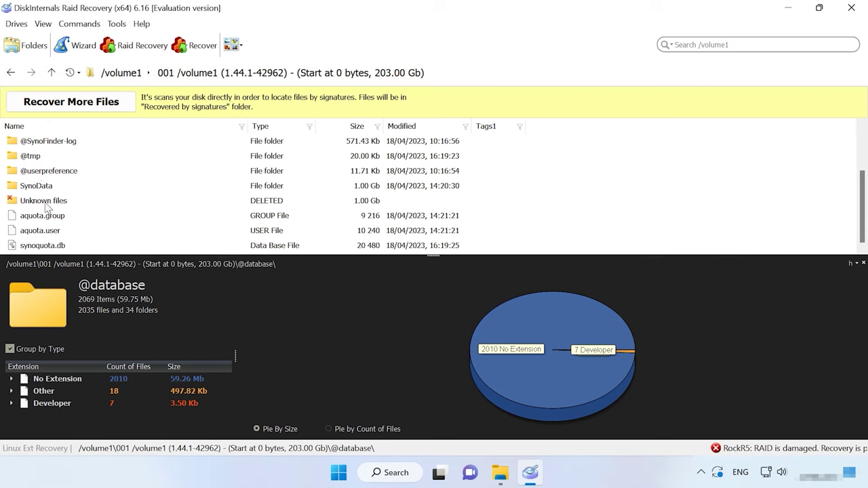
{"action": "double_click", "coordinate": [39, 187]}
{"action": "scroll", "coordinate": [76, 204], "scroll_direction": "down", "scroll_amount": 4}
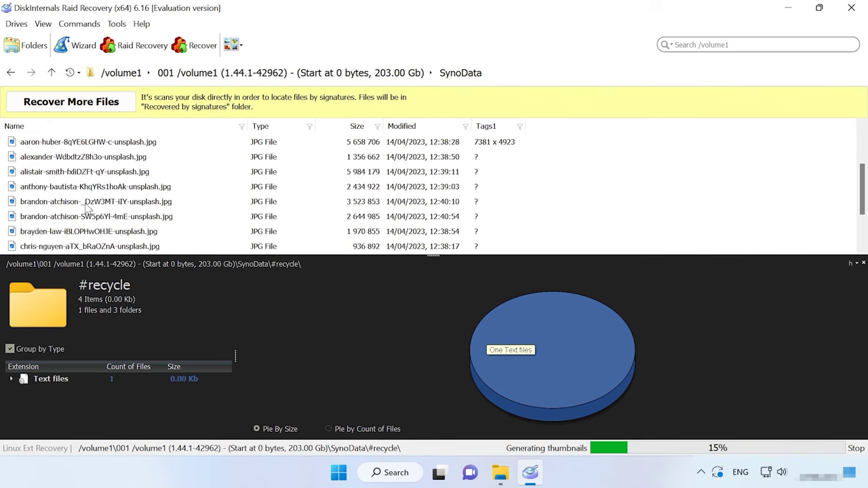
{"action": "left_click", "coordinate": [58, 191]}
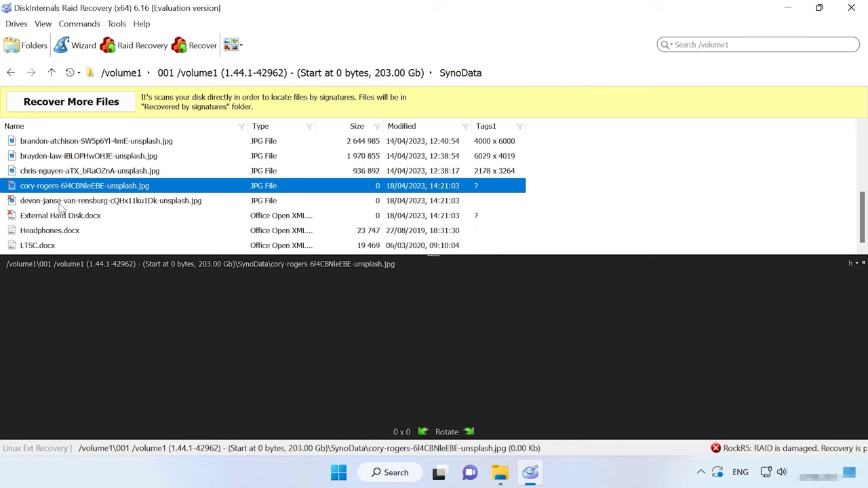
{"action": "left_click", "coordinate": [60, 202]}
{"action": "left_click", "coordinate": [58, 217]}
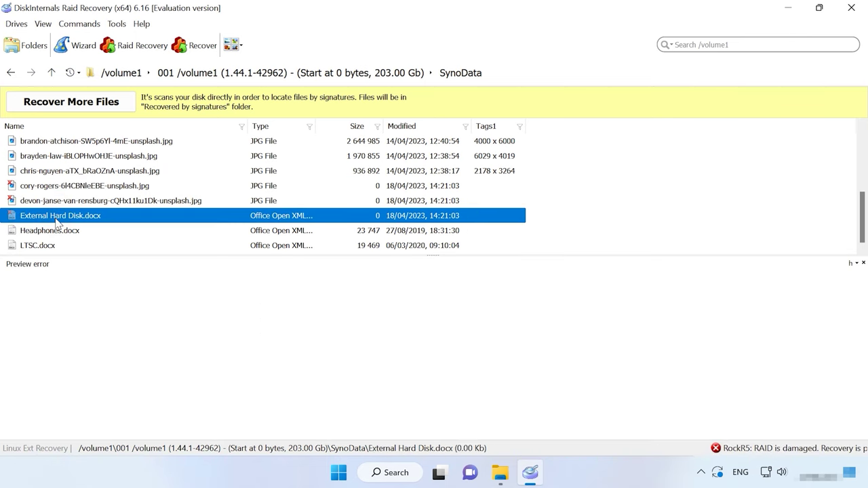
{"action": "left_click", "coordinate": [62, 202]}
{"action": "left_click", "coordinate": [62, 187]}
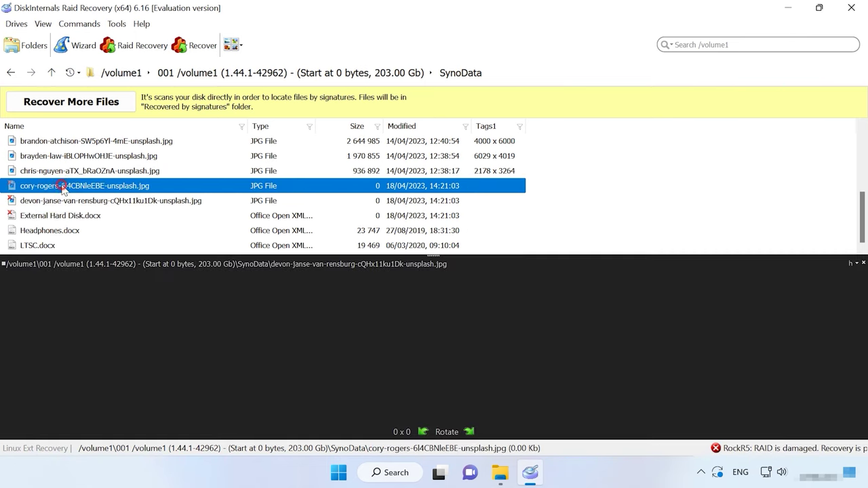
Preview the first two intact JPG files in SynoData and compare them with the deleted JPG files further down.
{"action": "scroll", "coordinate": [63, 190], "scroll_direction": "up", "scroll_amount": 3}
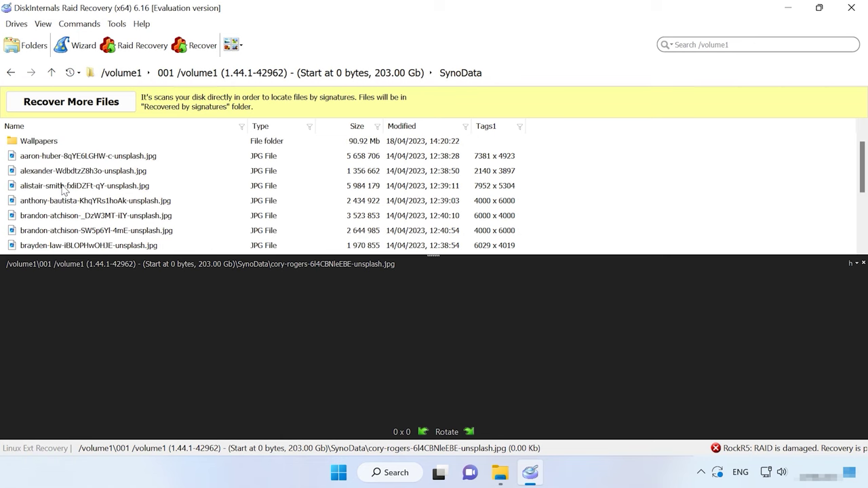
{"action": "left_click", "coordinate": [61, 202]}
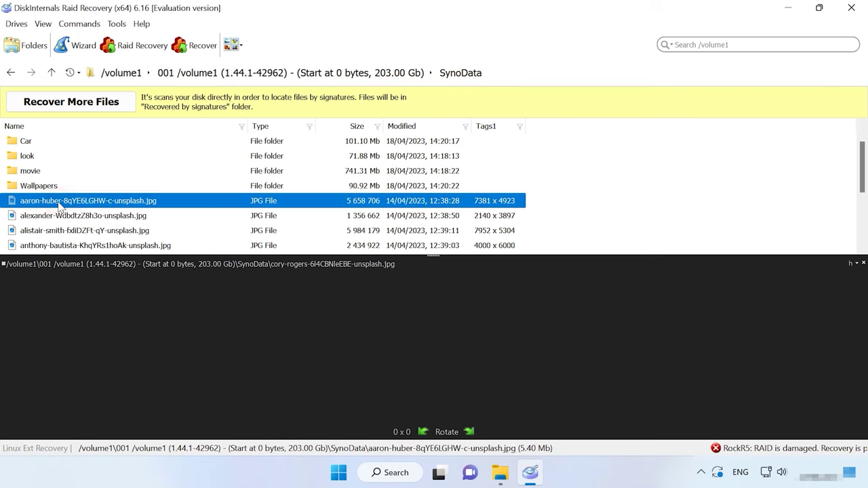
{"action": "left_click", "coordinate": [62, 216]}
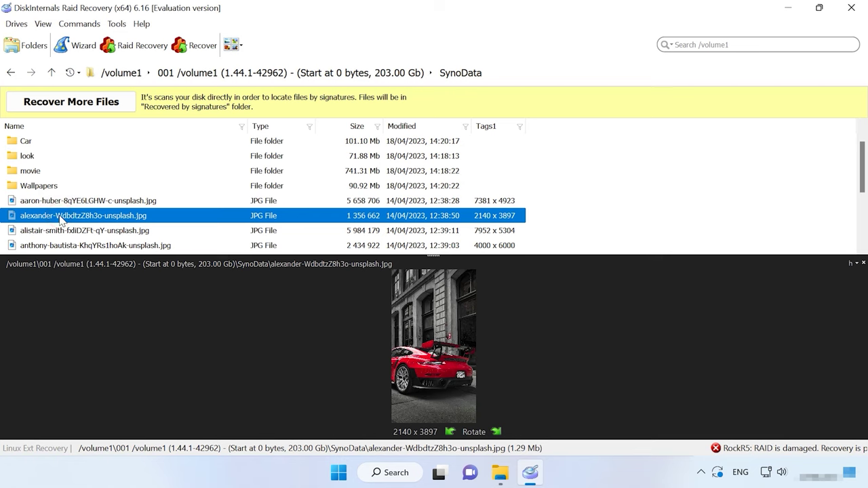
{"action": "scroll", "coordinate": [61, 219], "scroll_direction": "down", "scroll_amount": 2}
{"action": "left_click", "coordinate": [56, 230]}
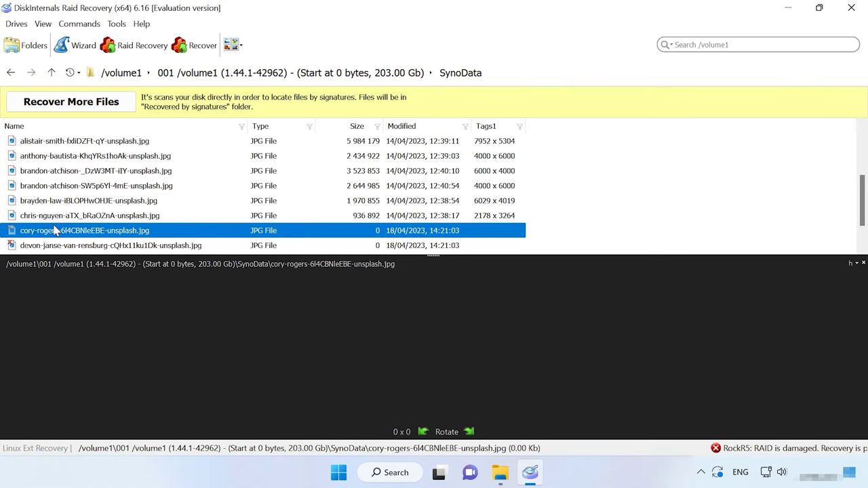
{"action": "scroll", "coordinate": [56, 230], "scroll_direction": "down", "scroll_amount": 1}
{"action": "left_click", "coordinate": [68, 201]}
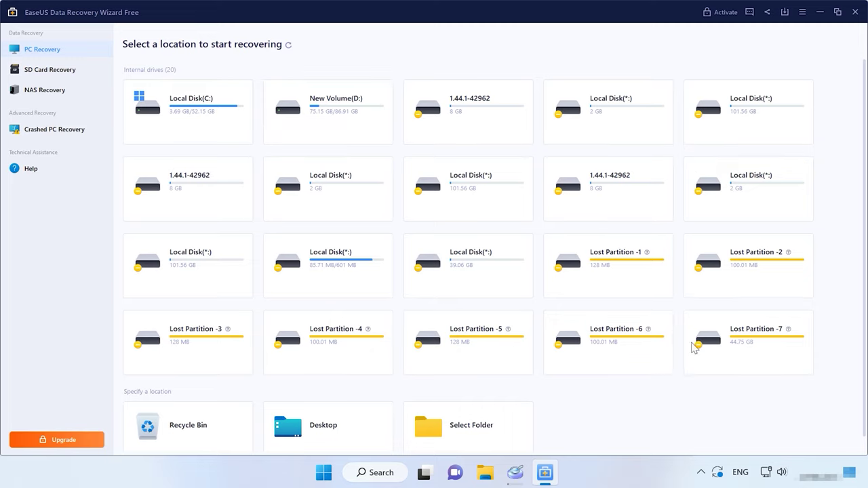
Switch to EaseUS Data Recovery Wizard, look through the recovery locations and open the program's list of additional options.
{"action": "scroll", "coordinate": [572, 368], "scroll_direction": "down", "scroll_amount": 1}
{"action": "scroll", "coordinate": [568, 362], "scroll_direction": "up", "scroll_amount": 1}
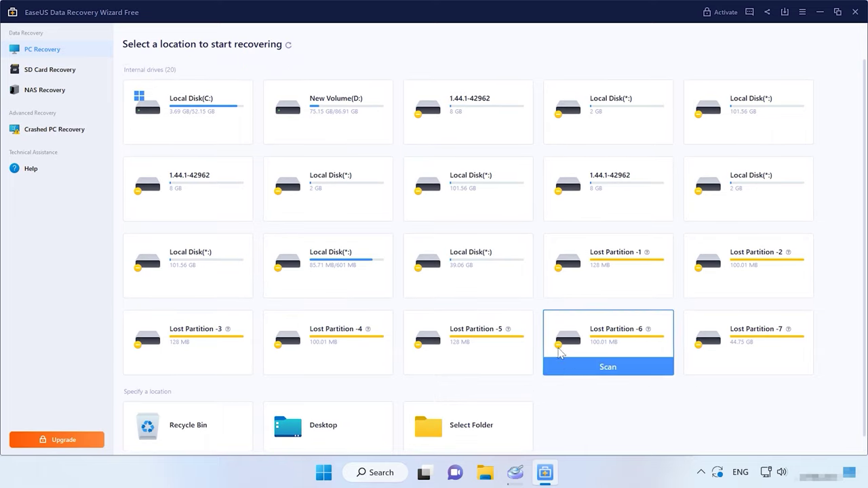
{"action": "left_click", "coordinate": [802, 12]}
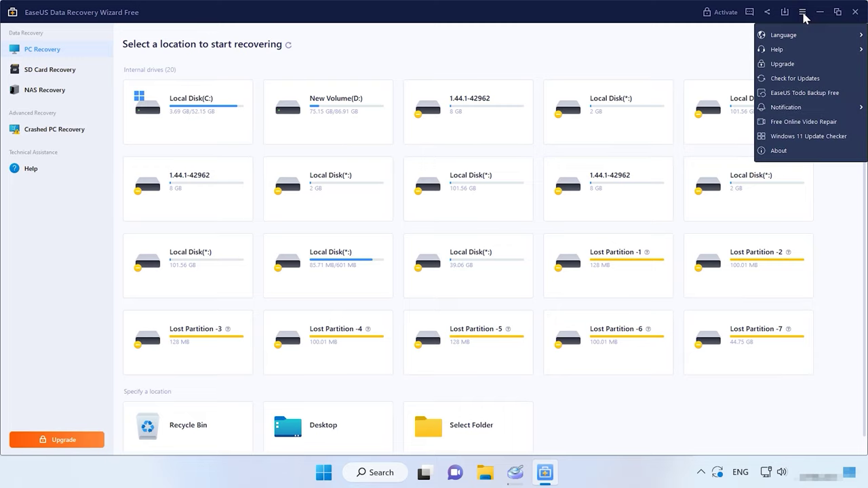
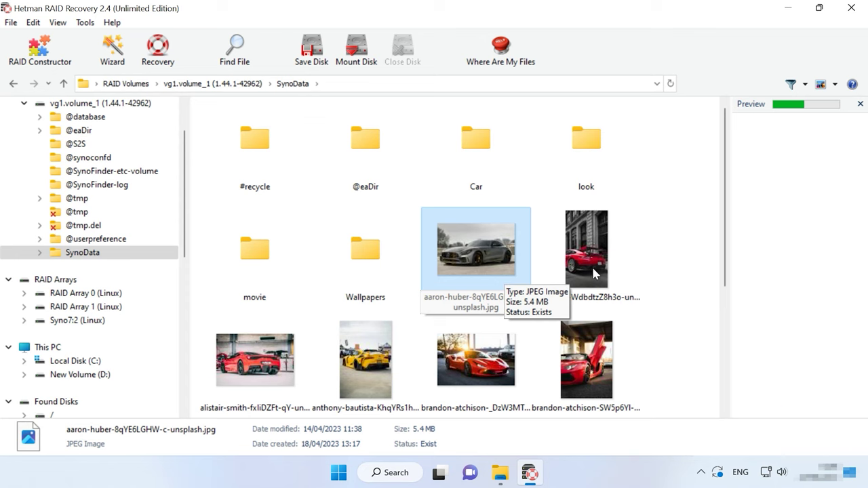
In Hetman RAID Recovery, preview the red car JPG, the two deleted JPG files and the deleted External Hard Disk.docx in SynoData.
{"action": "left_click", "coordinate": [593, 273]}
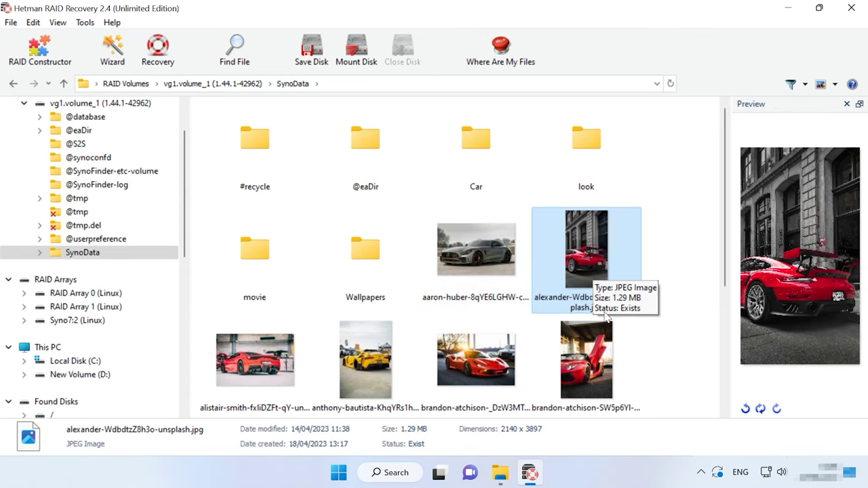
{"action": "scroll", "coordinate": [608, 318], "scroll_direction": "down", "scroll_amount": 3}
{"action": "left_click", "coordinate": [467, 284]}
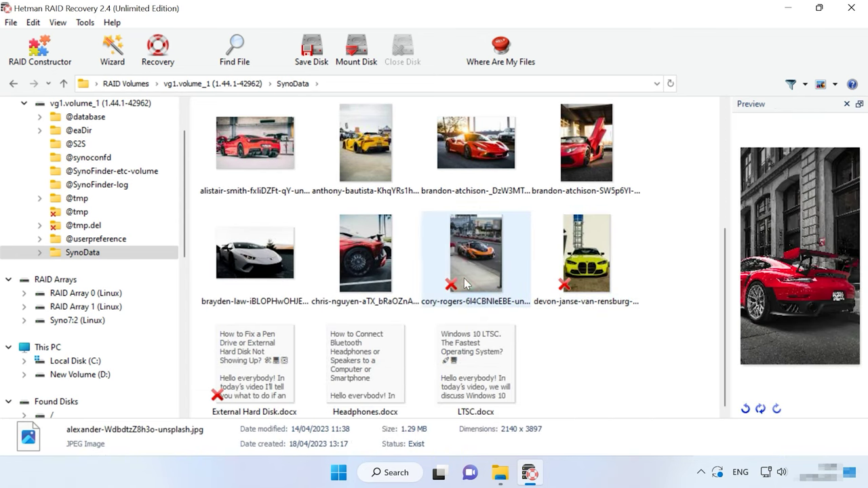
{"action": "left_click", "coordinate": [573, 293]}
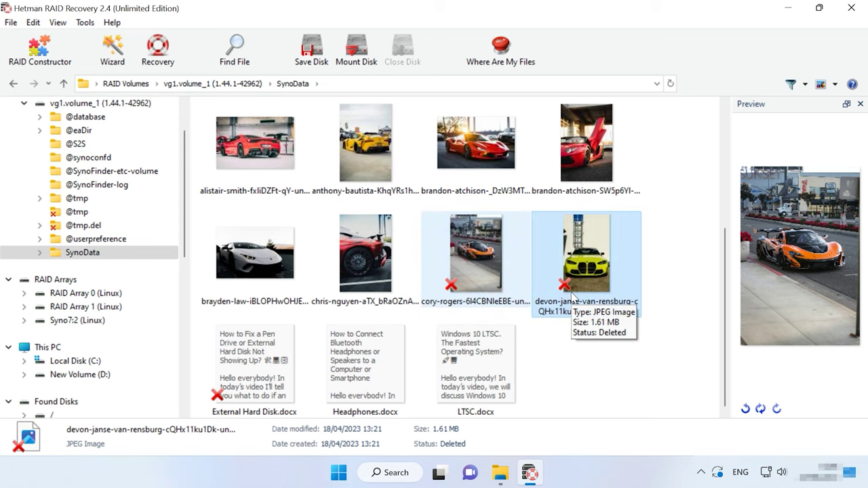
{"action": "left_click", "coordinate": [268, 370]}
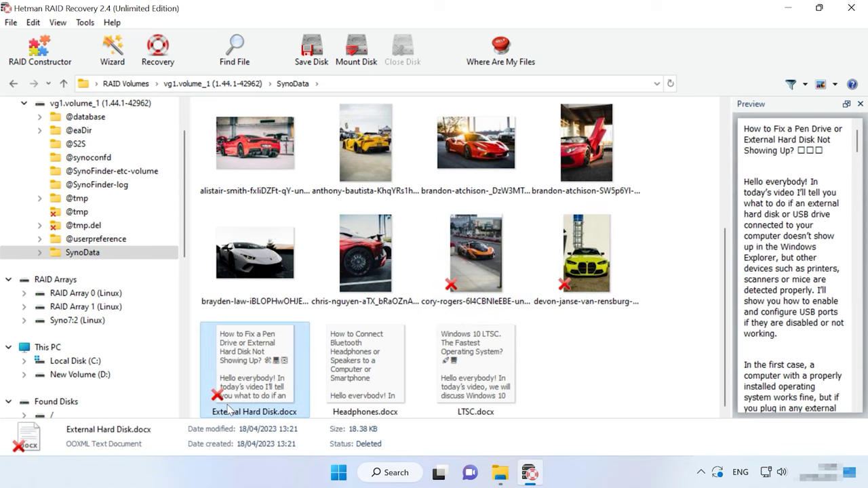
Open the Car folder inside SynoData, preview the deleted file 004.jpg and go back up to the parent folder.
{"action": "scroll", "coordinate": [557, 219], "scroll_direction": "up", "scroll_amount": 3}
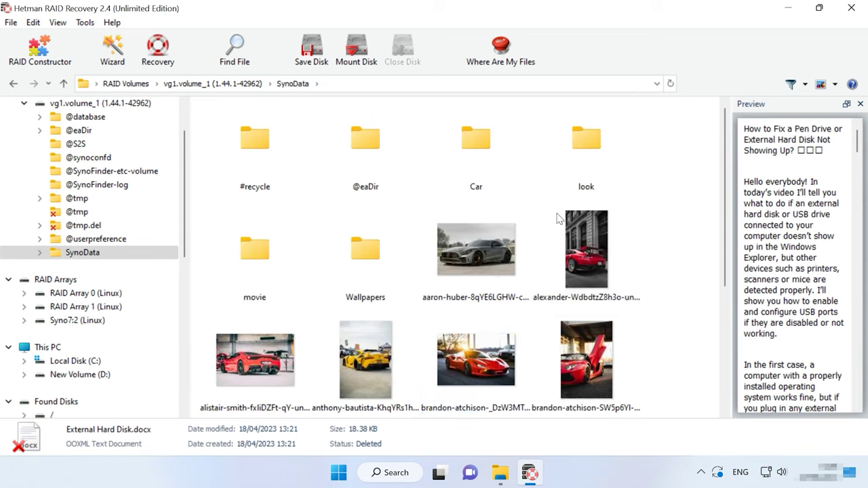
{"action": "left_click", "coordinate": [496, 235]}
{"action": "double_click", "coordinate": [484, 169]}
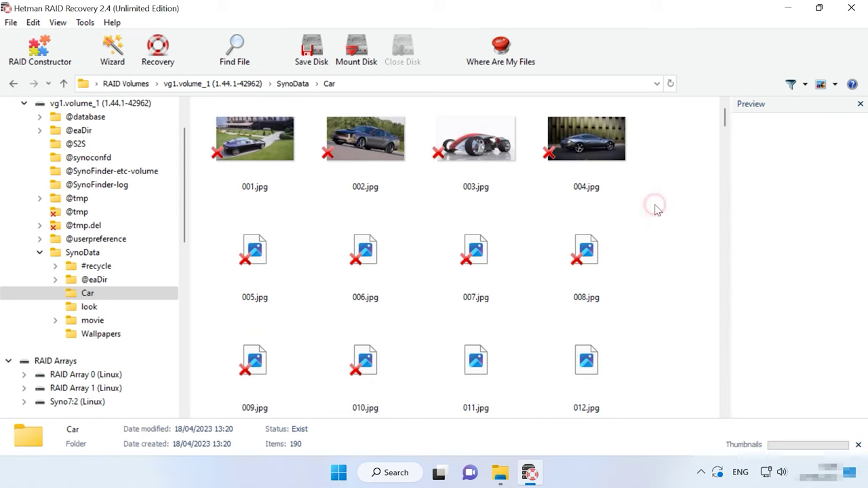
{"action": "left_click", "coordinate": [600, 168]}
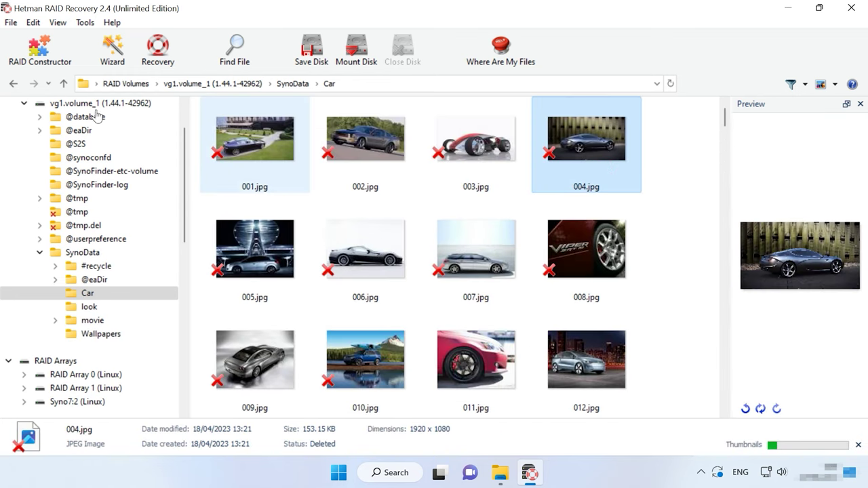
{"action": "left_click", "coordinate": [63, 83]}
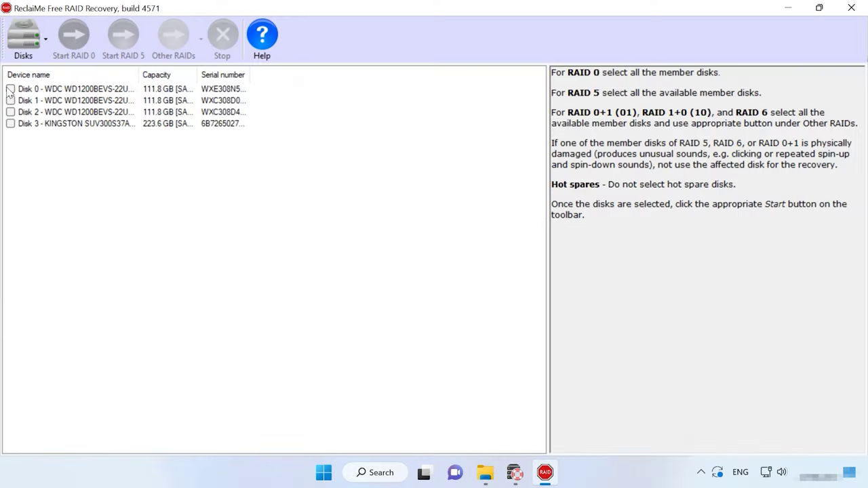
In ReclaiMe Free RAID Recovery, select Disk 0, Disk 1 and Disk 2 and try twice to start the RAID 5 recovery.
{"action": "left_click", "coordinate": [10, 89]}
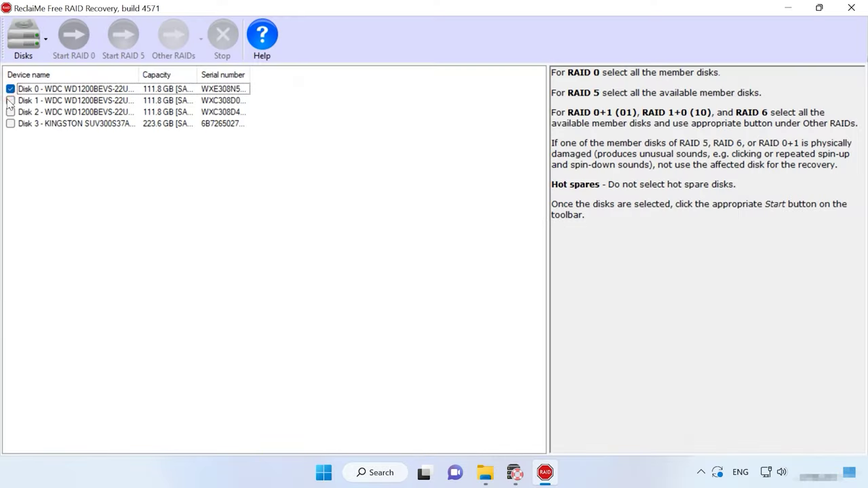
{"action": "left_click", "coordinate": [10, 100]}
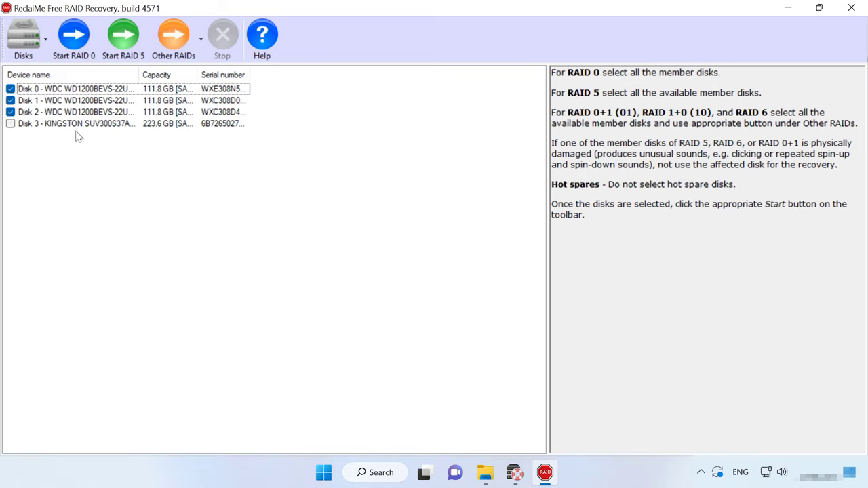
{"action": "left_click", "coordinate": [124, 58]}
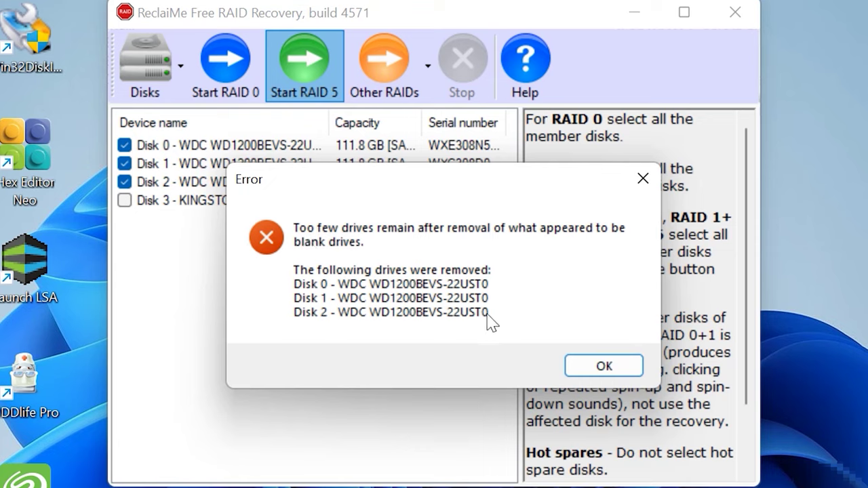
{"action": "left_click", "coordinate": [608, 367]}
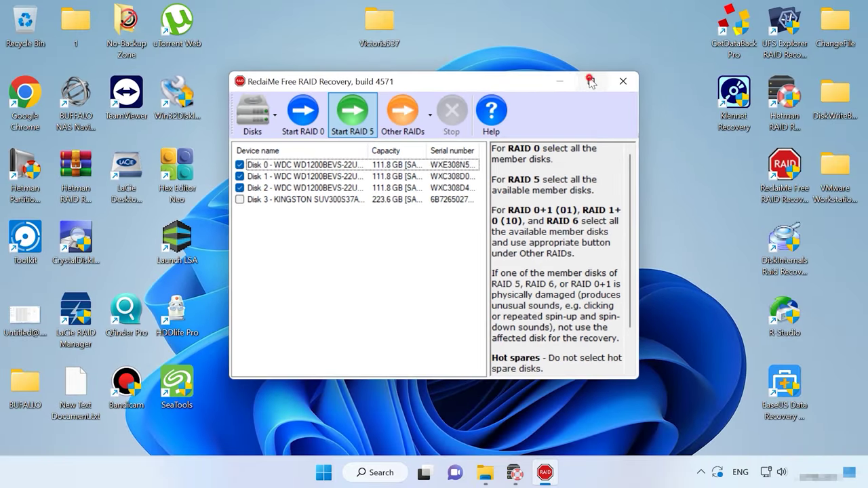
{"action": "key", "text": "super+Up"}
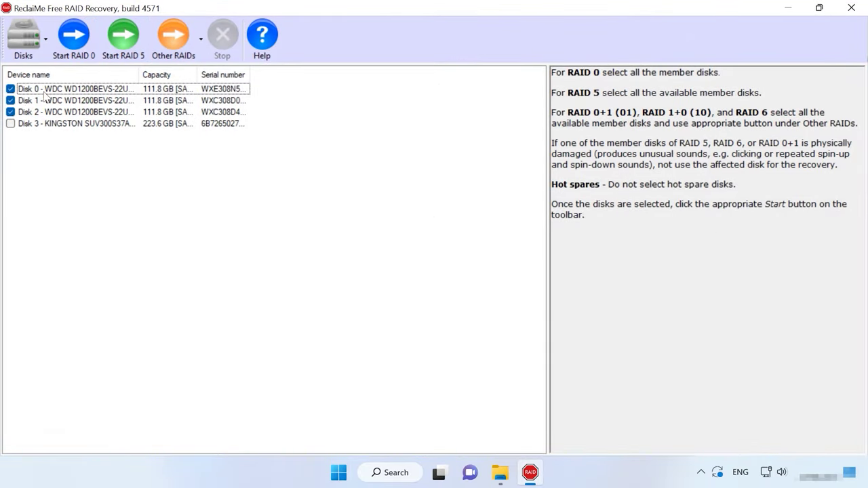
{"action": "left_click", "coordinate": [126, 57]}
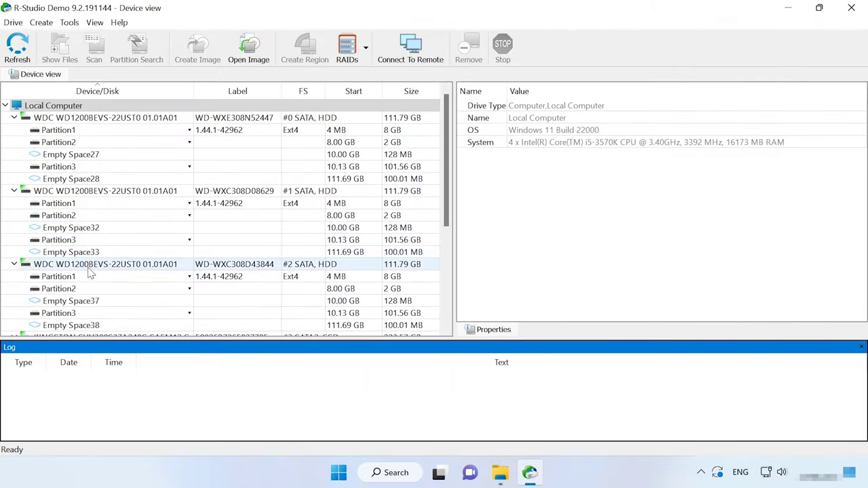
In R-Studio, find the virtual array virt-mdadm-Syno7:2 under Virtual Volume sets and RAIDs and open its files.
{"action": "scroll", "coordinate": [90, 275], "scroll_direction": "down", "scroll_amount": 1}
{"action": "scroll", "coordinate": [91, 274], "scroll_direction": "down", "scroll_amount": 4}
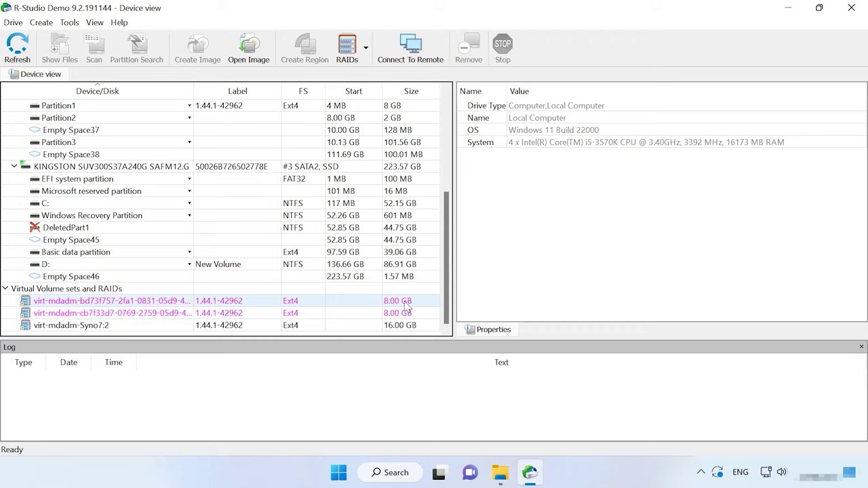
{"action": "double_click", "coordinate": [90, 327]}
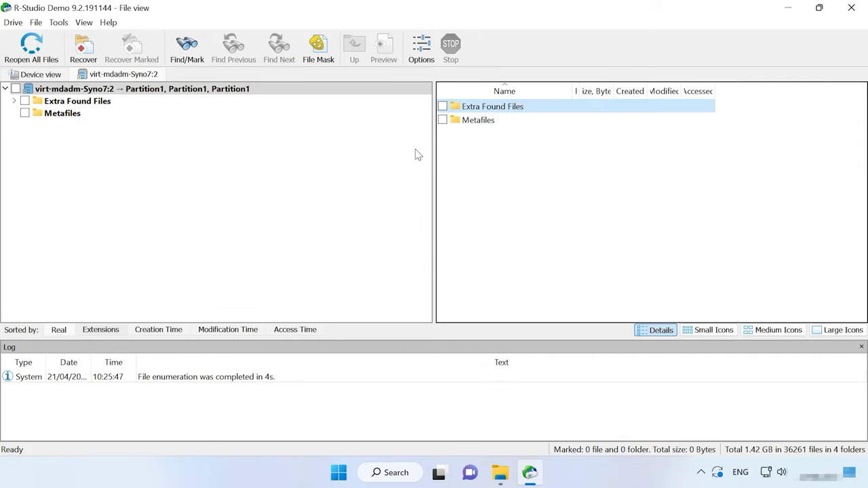
Expand Extra Found Files, open $$$Folder00000 to check its files, and return to the device list.
{"action": "double_click", "coordinate": [53, 101]}
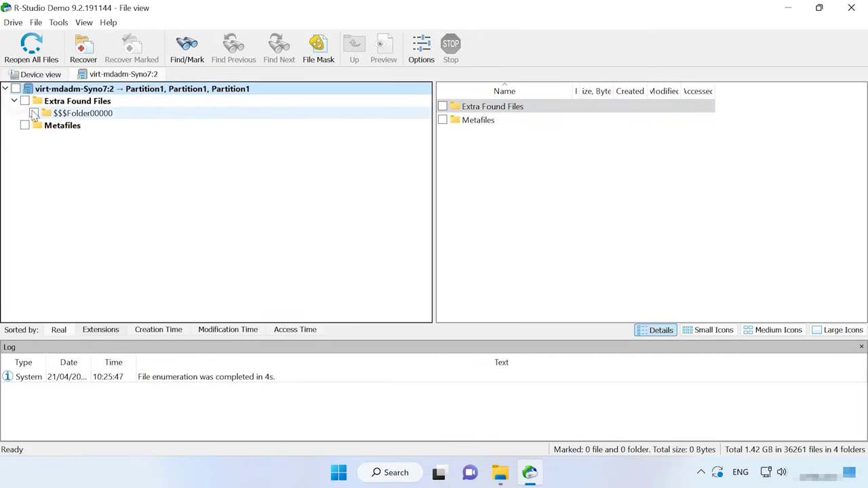
{"action": "left_click", "coordinate": [49, 114]}
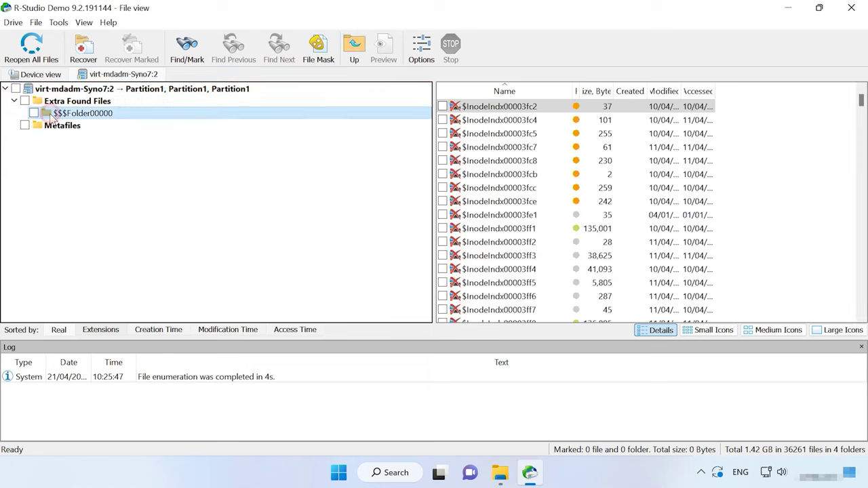
{"action": "left_click", "coordinate": [36, 74]}
{"action": "scroll", "coordinate": [93, 272], "scroll_direction": "up", "scroll_amount": 5}
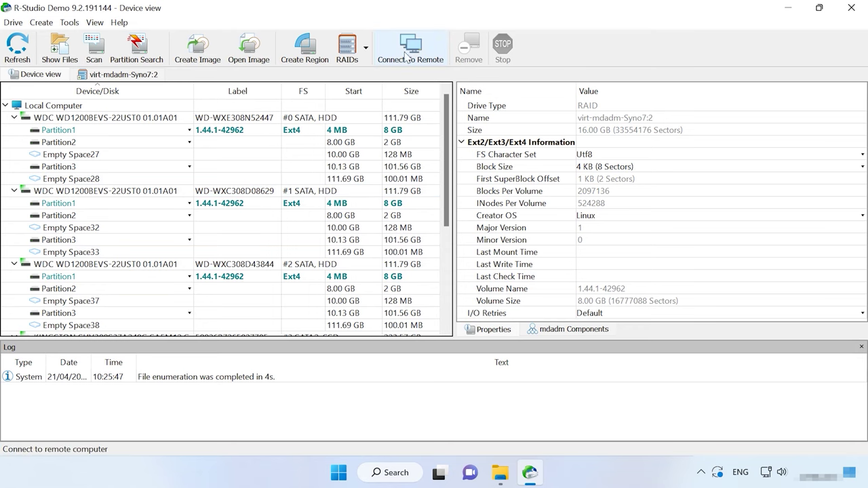
{"action": "left_click", "coordinate": [354, 57]}
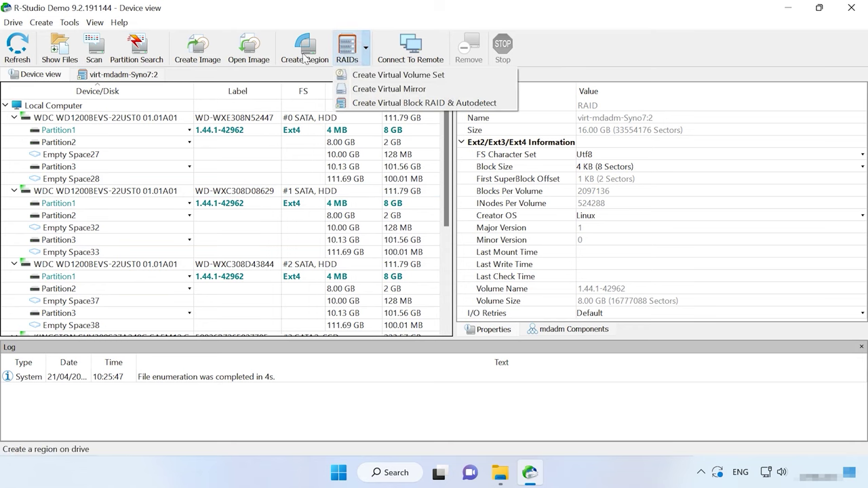
{"action": "left_click", "coordinate": [63, 23]}
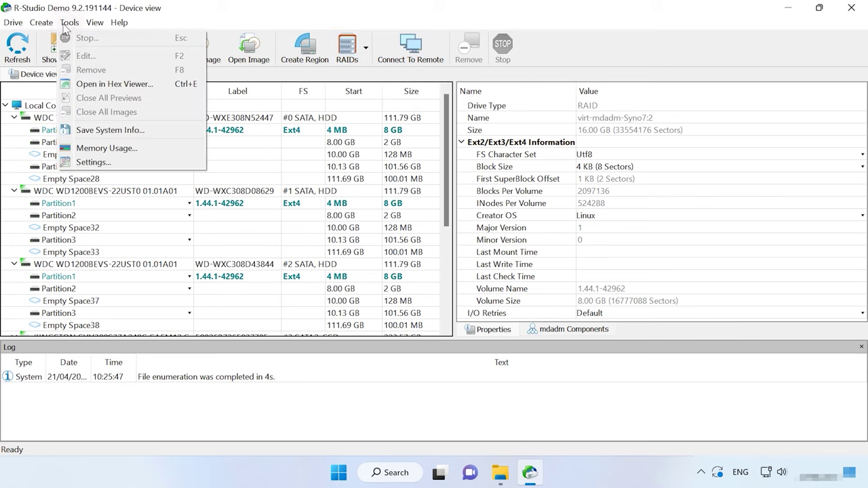
{"action": "mouse_move", "coordinate": [53, 26]}
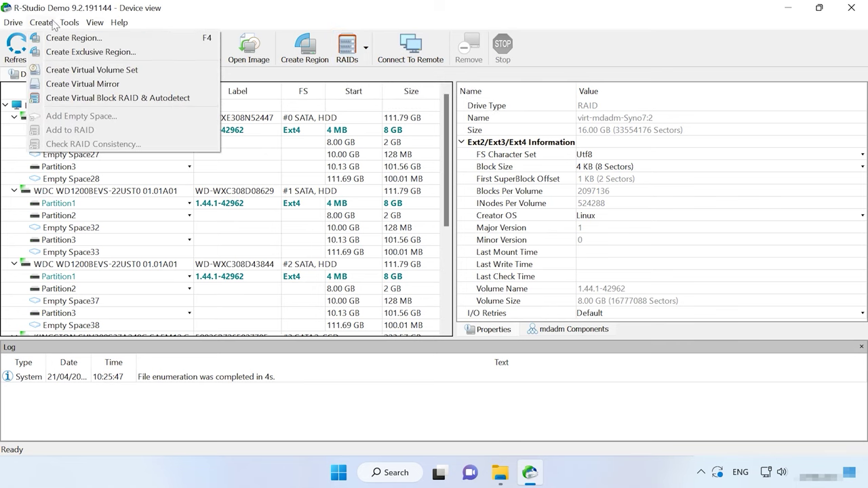
{"action": "left_click", "coordinate": [93, 23]}
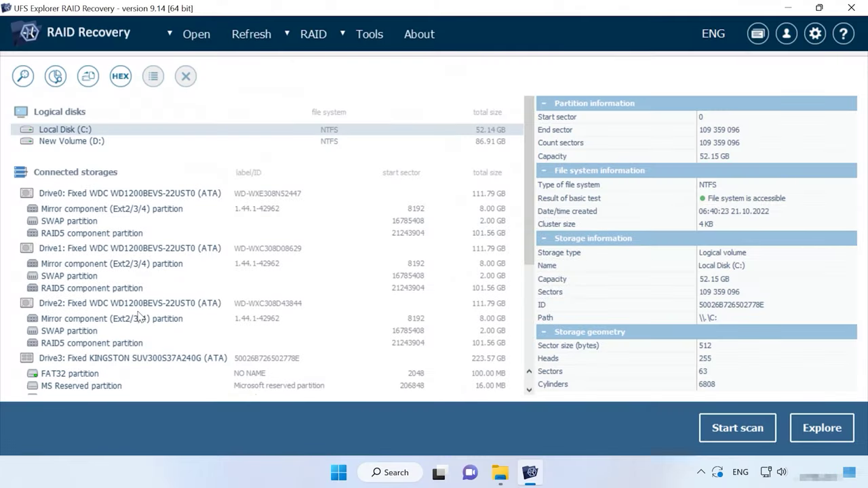
In UFS Explorer RAID Recovery, explore the vg1-volume_1 partition of Syno7:2 and open its SynoData folder.
{"action": "scroll", "coordinate": [139, 317], "scroll_direction": "down", "scroll_amount": 2}
{"action": "scroll", "coordinate": [139, 318], "scroll_direction": "down", "scroll_amount": 3}
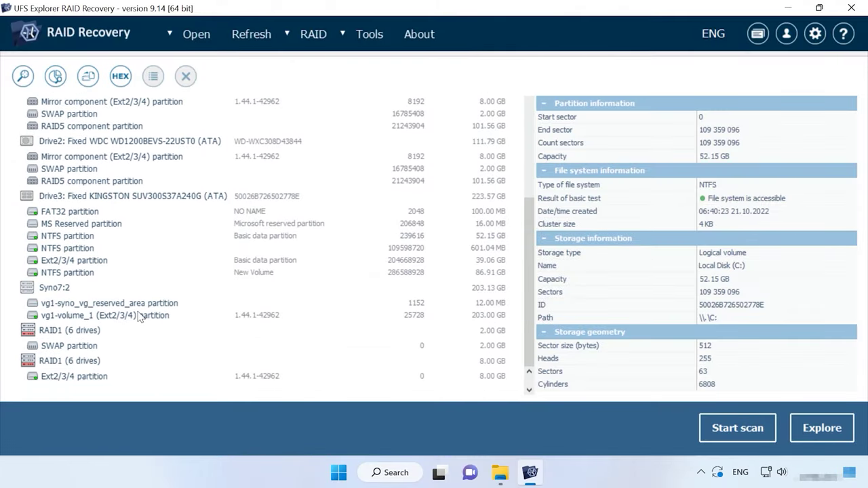
{"action": "left_click", "coordinate": [95, 291]}
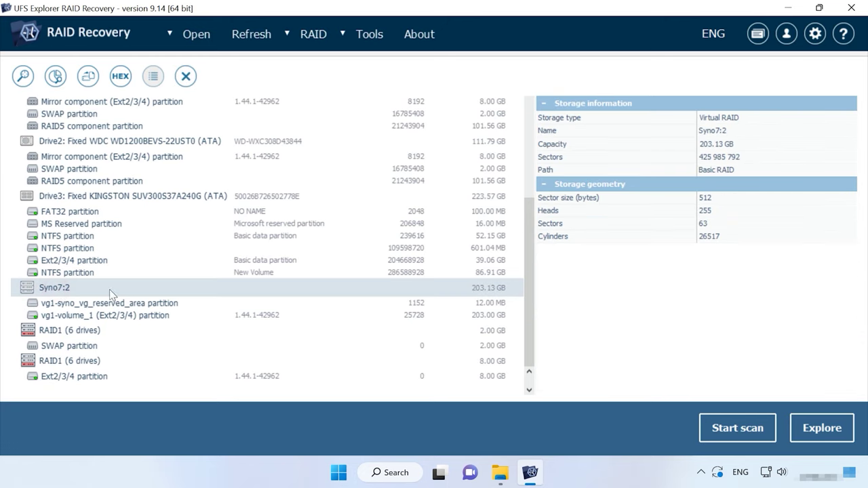
{"action": "left_click", "coordinate": [84, 317]}
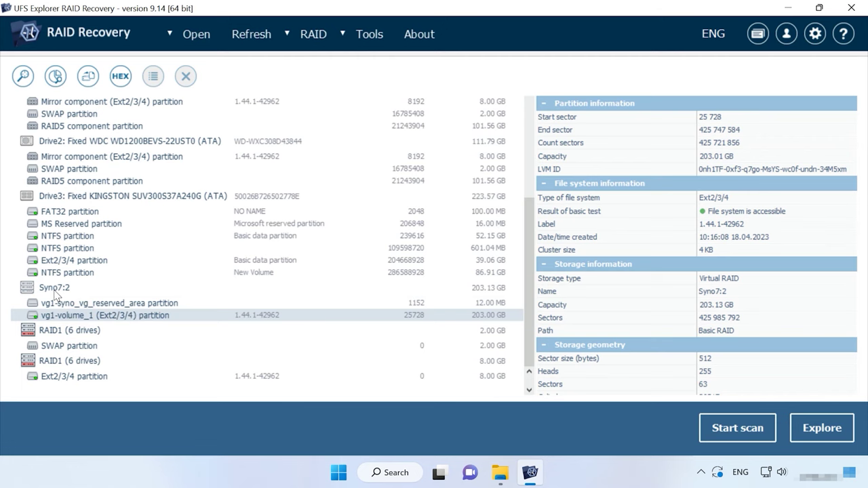
{"action": "double_click", "coordinate": [71, 318]}
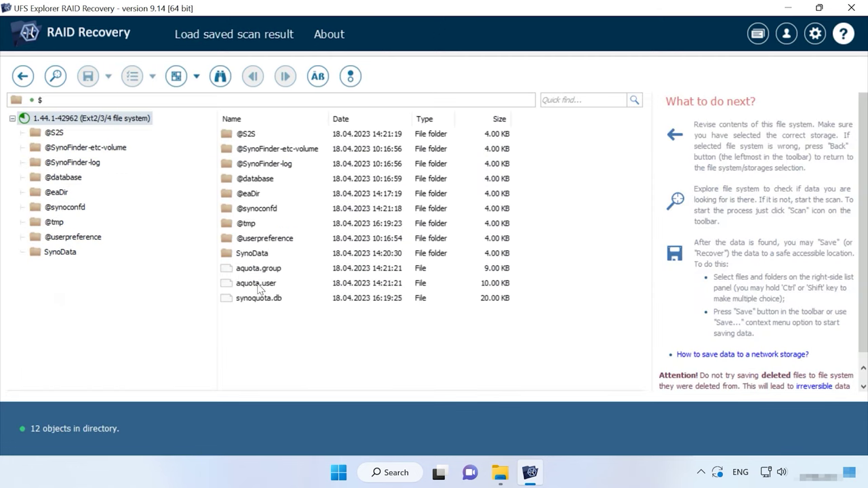
{"action": "left_click", "coordinate": [262, 258]}
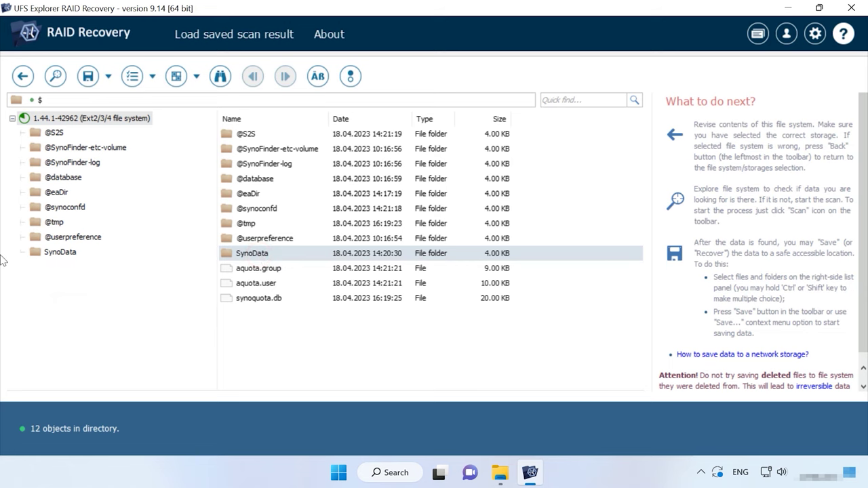
{"action": "left_click", "coordinate": [32, 253]}
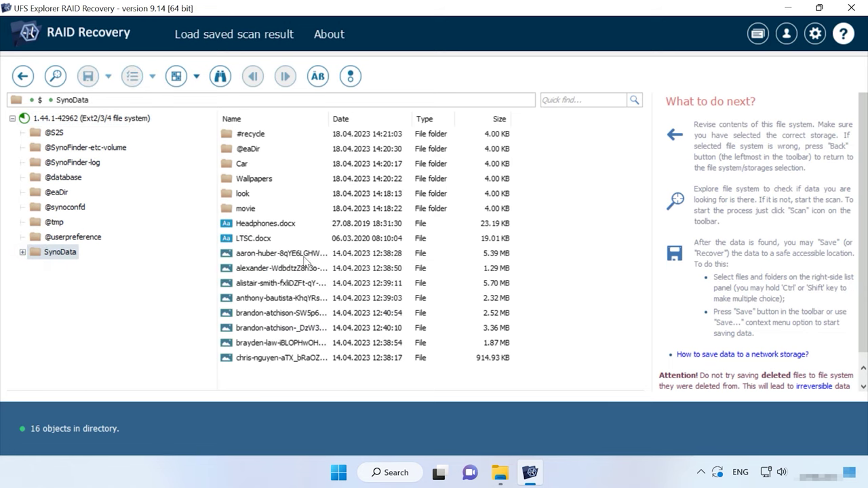
Preview each of the eight JPG files in the SynoData folder, one after another.
{"action": "left_click", "coordinate": [305, 255]}
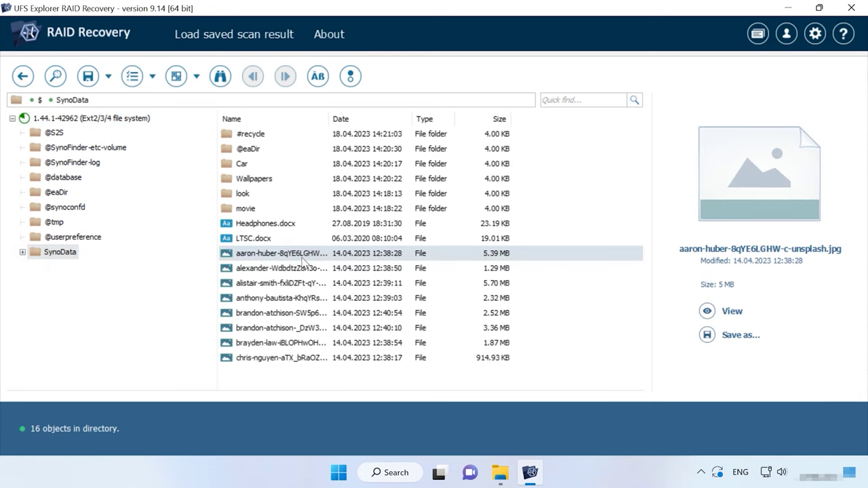
{"action": "left_click", "coordinate": [303, 268]}
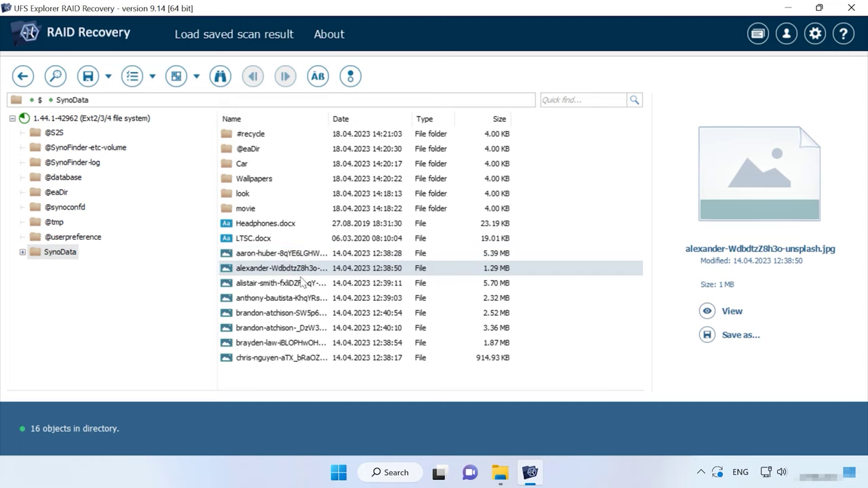
{"action": "left_click", "coordinate": [296, 286]}
{"action": "left_click", "coordinate": [294, 299]}
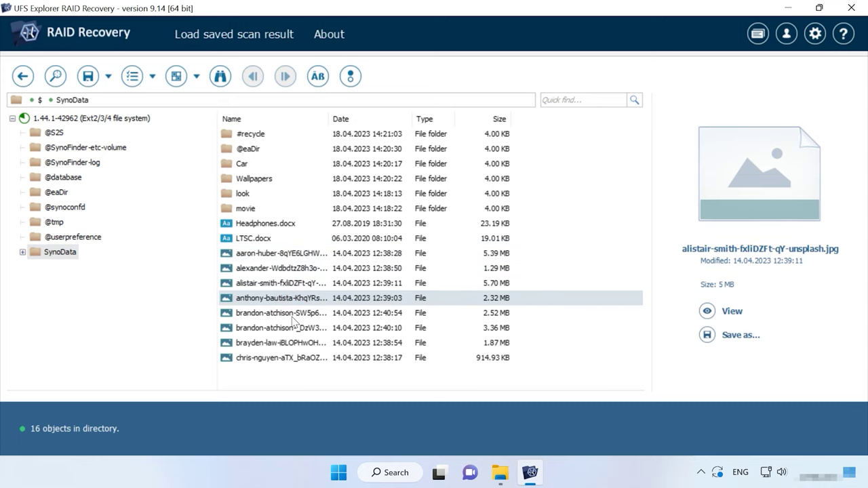
{"action": "left_click", "coordinate": [293, 314]}
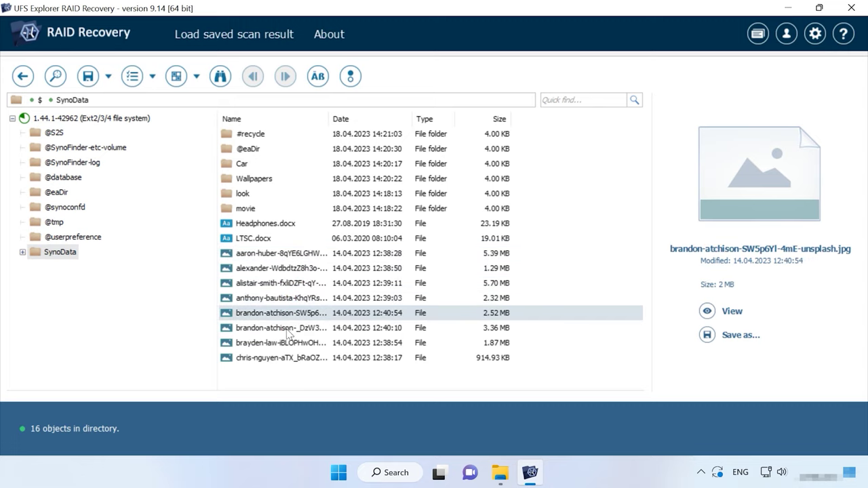
{"action": "left_click", "coordinate": [287, 330]}
{"action": "left_click", "coordinate": [281, 342]}
{"action": "left_click", "coordinate": [277, 358]}
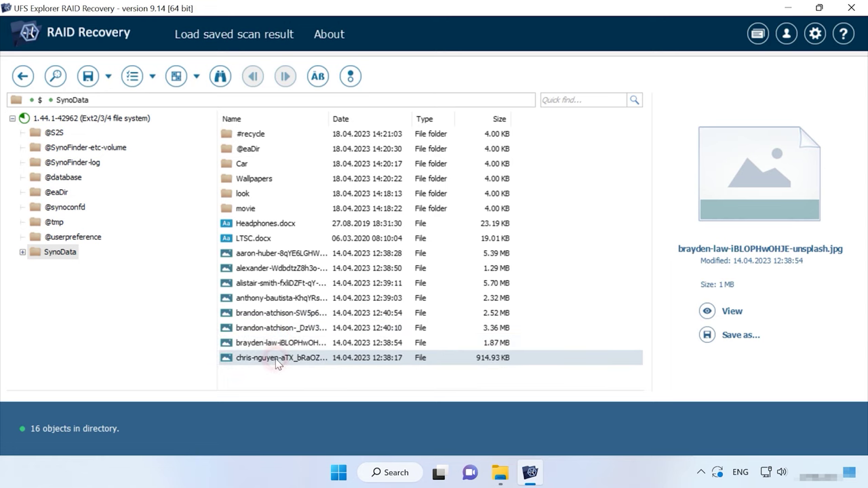
Open the Car folder, preview 011.jpg, 012.jpg, 022.jpg and 032.jpg, and return to the storage list.
{"action": "double_click", "coordinate": [258, 165]}
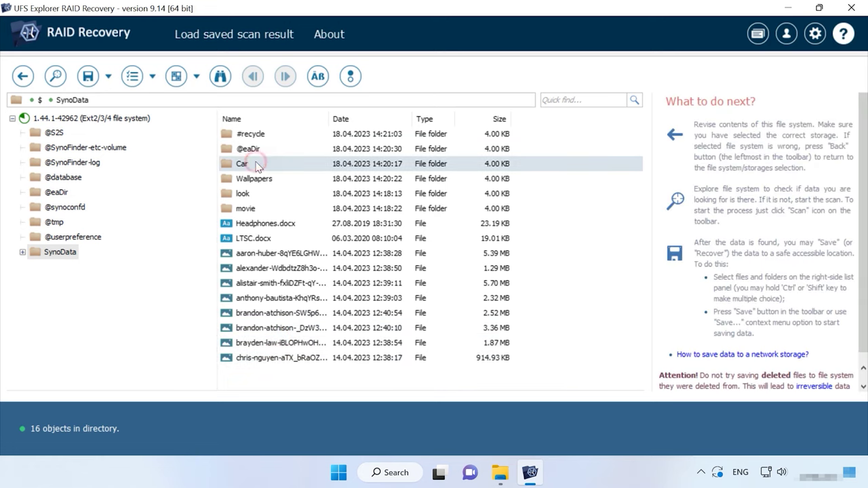
{"action": "left_click", "coordinate": [258, 135]}
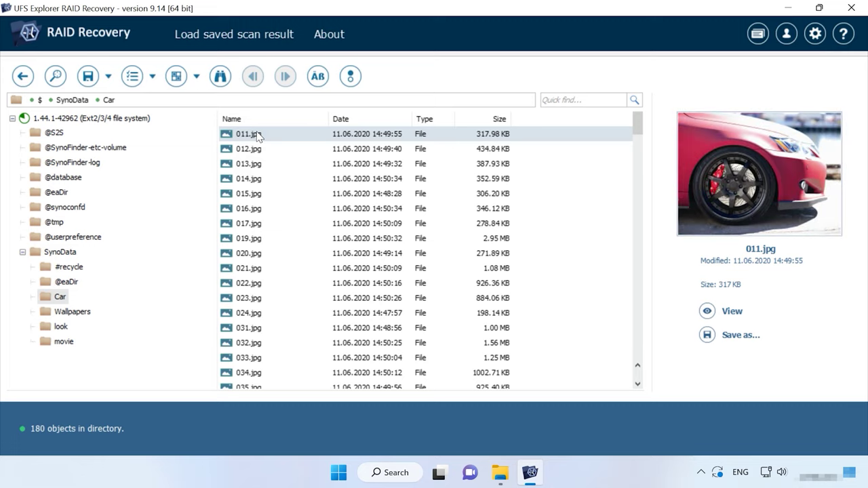
{"action": "left_click", "coordinate": [257, 150]}
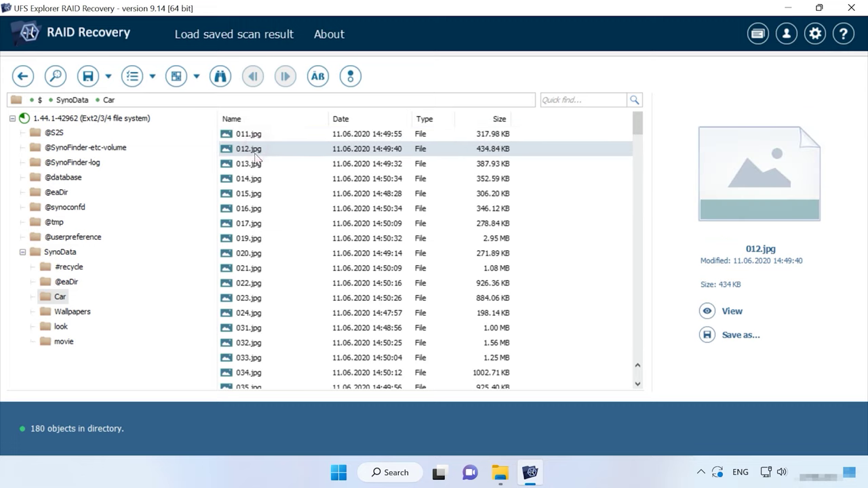
{"action": "left_click", "coordinate": [224, 284]}
{"action": "left_click", "coordinate": [241, 345]}
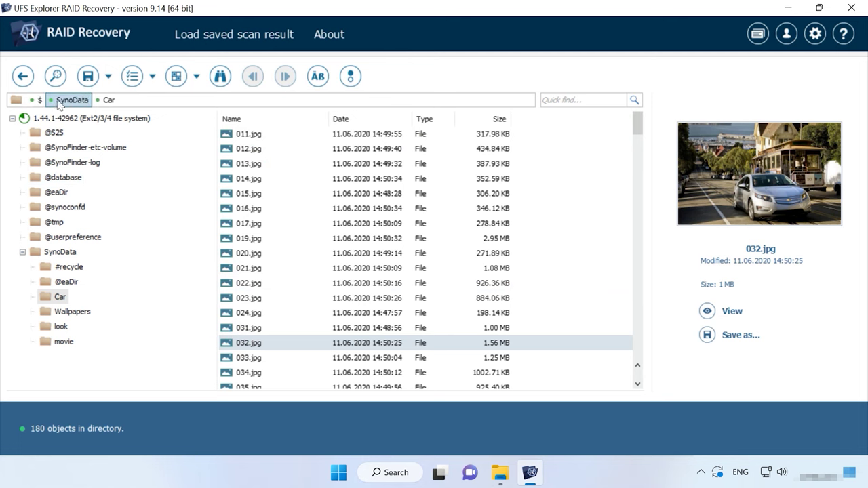
{"action": "left_click", "coordinate": [108, 100]}
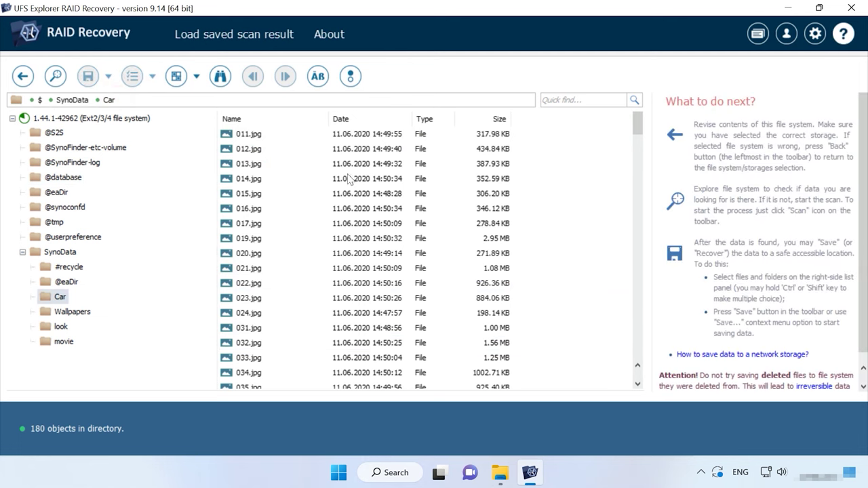
{"action": "left_click", "coordinate": [71, 100]}
{"action": "left_click", "coordinate": [23, 76]}
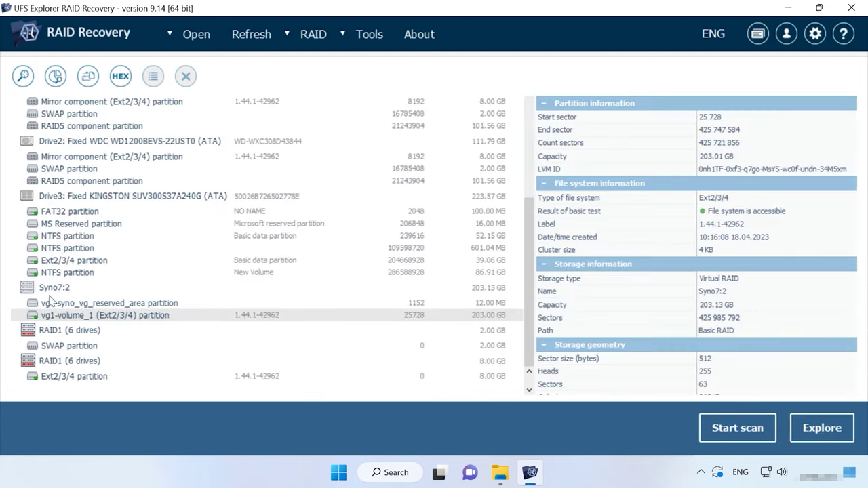
Scan vg1-volume_1 for lost data with only the existing file system indexed, without saving the scan result database.
{"action": "right_click", "coordinate": [78, 317]}
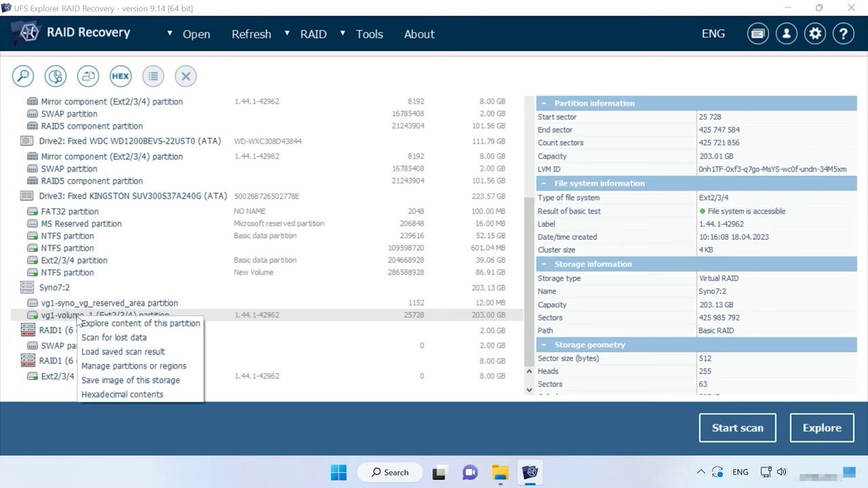
{"action": "left_click", "coordinate": [145, 339]}
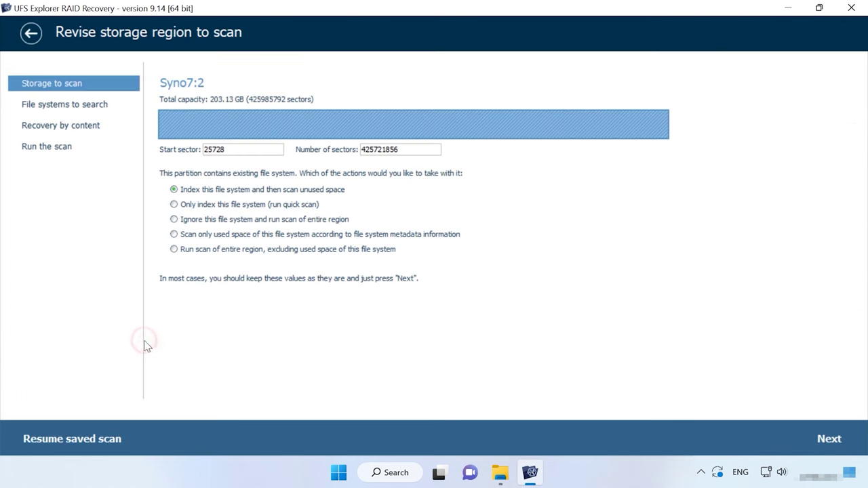
{"action": "left_click", "coordinate": [201, 206]}
{"action": "left_click", "coordinate": [813, 441]}
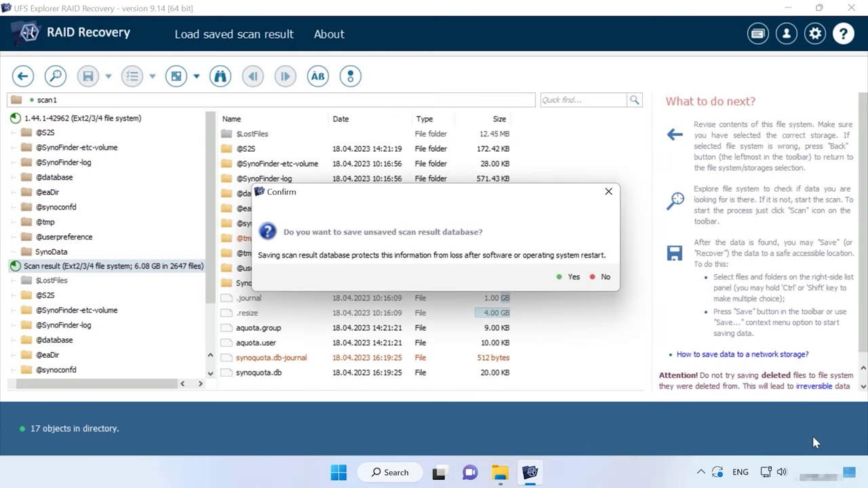
{"action": "left_click", "coordinate": [602, 276]}
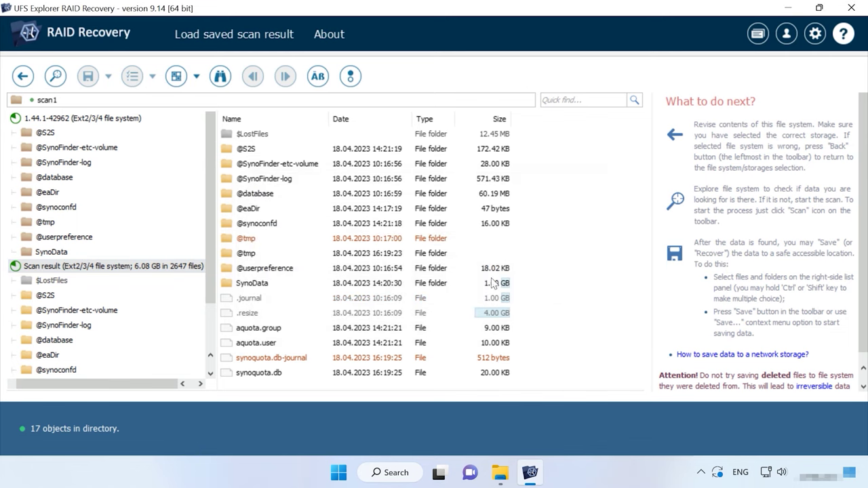
Open SynoData in the scan result and preview LTSC.docx, Headphones.docx and five of the JPG files.
{"action": "double_click", "coordinate": [239, 285]}
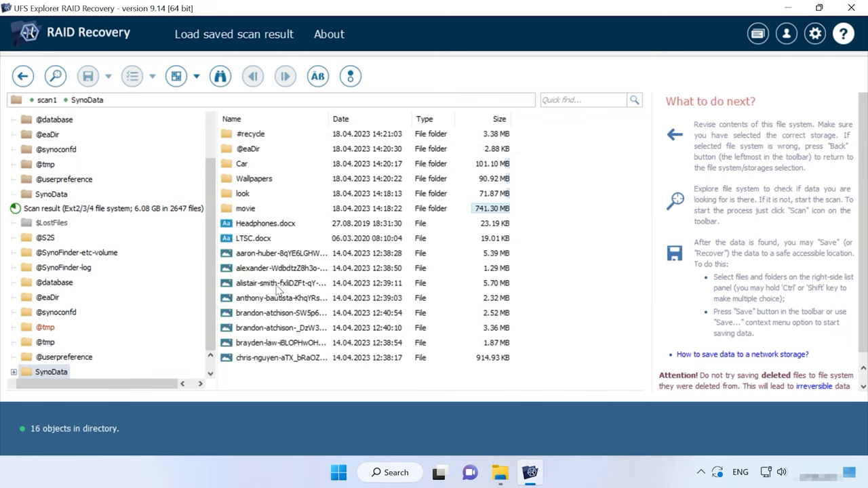
{"action": "left_click", "coordinate": [277, 358]}
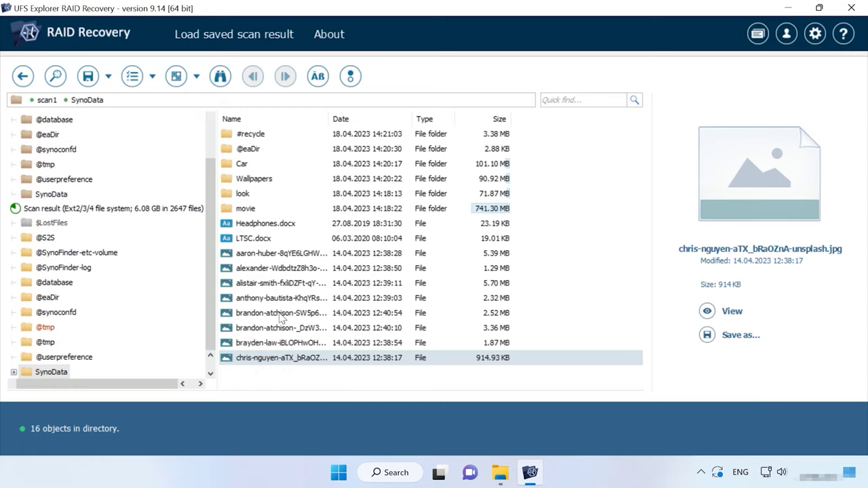
{"action": "left_click", "coordinate": [286, 288]}
{"action": "left_click", "coordinate": [287, 254]}
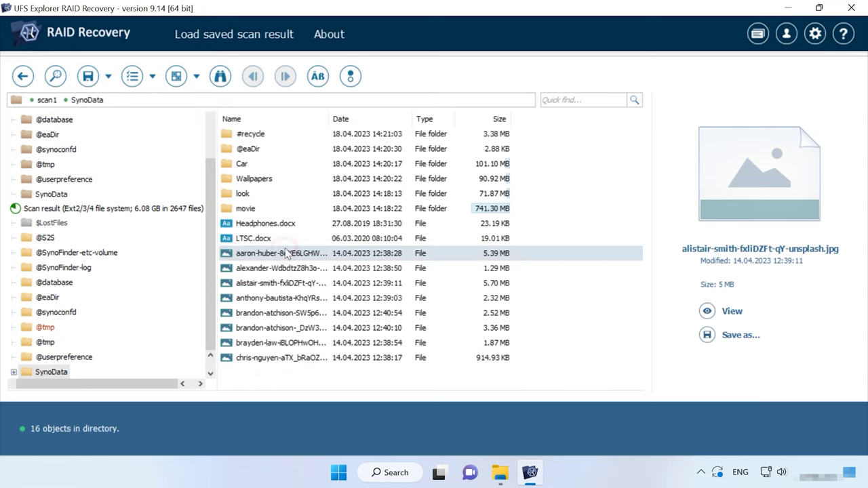
{"action": "left_click", "coordinate": [279, 238]}
{"action": "left_click", "coordinate": [278, 223]}
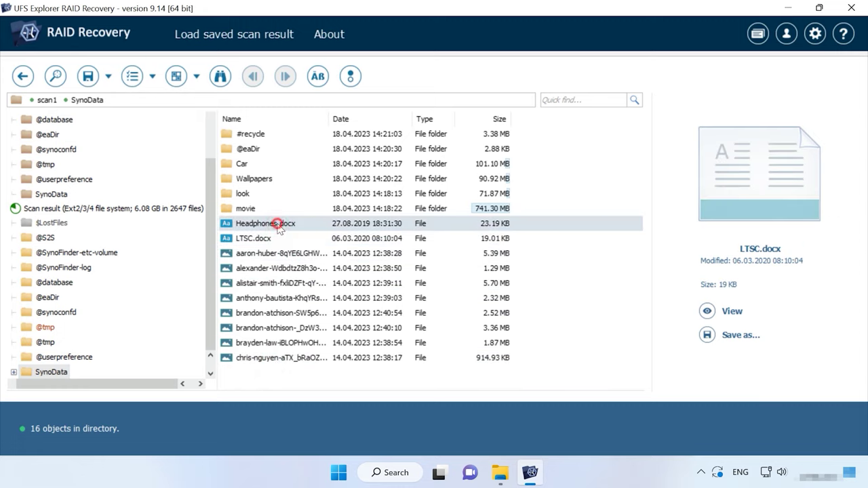
{"action": "left_click", "coordinate": [280, 269]}
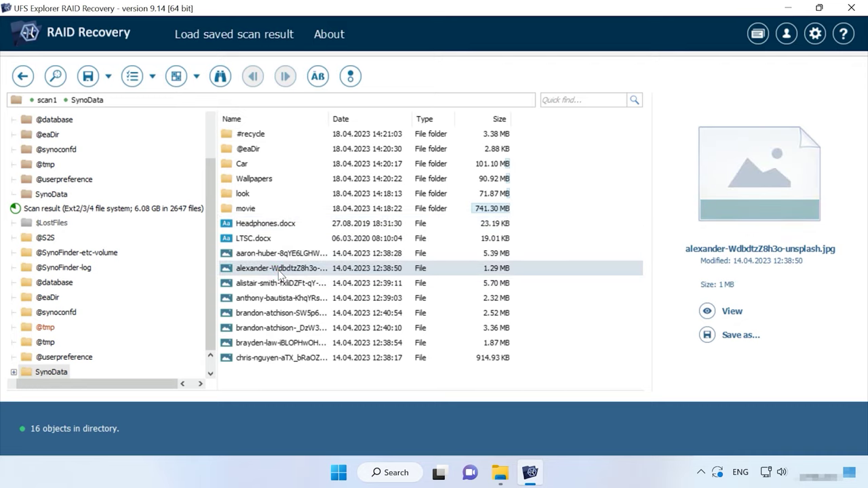
{"action": "left_click", "coordinate": [276, 296]}
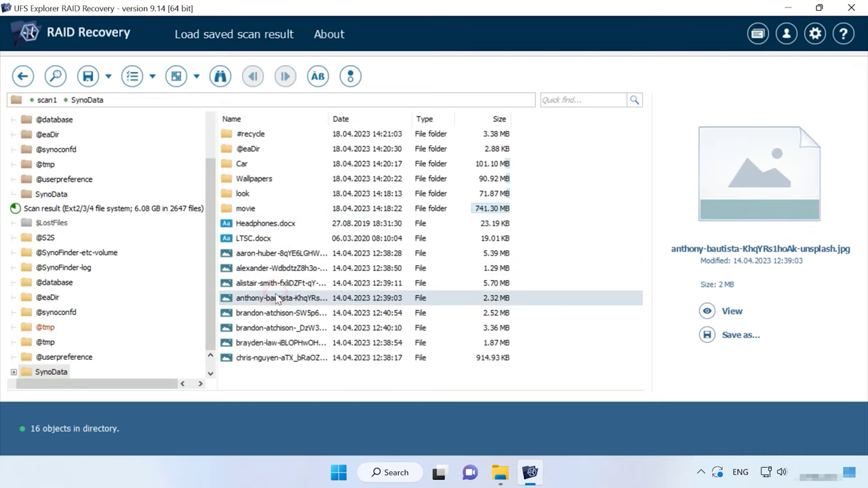
Open the Car folder in the scan result and preview 011.jpg and 015.jpg.
{"action": "double_click", "coordinate": [245, 164]}
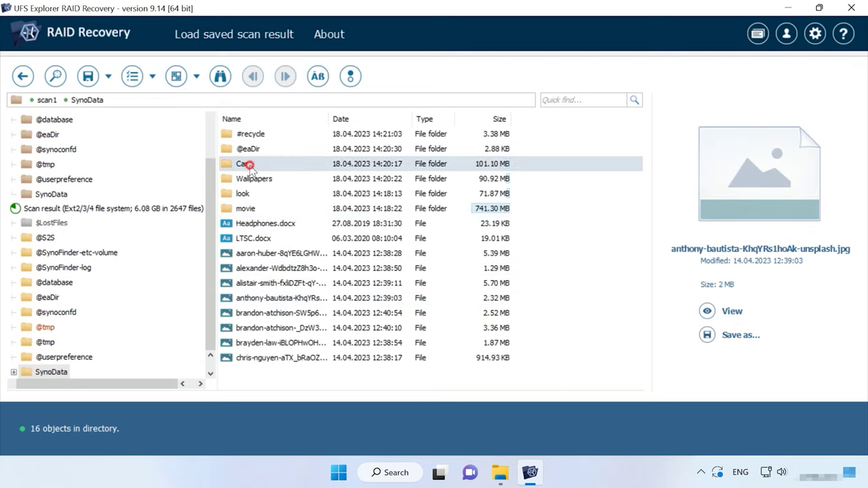
{"action": "left_click", "coordinate": [257, 136]}
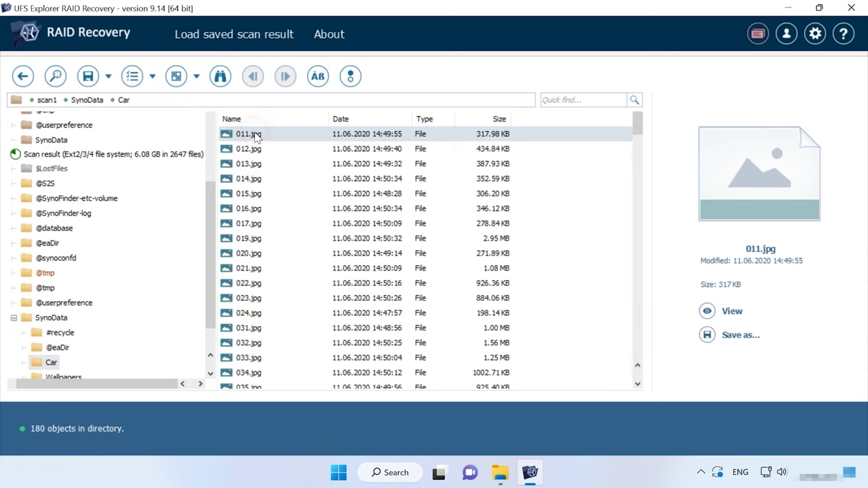
{"action": "left_click", "coordinate": [258, 194]}
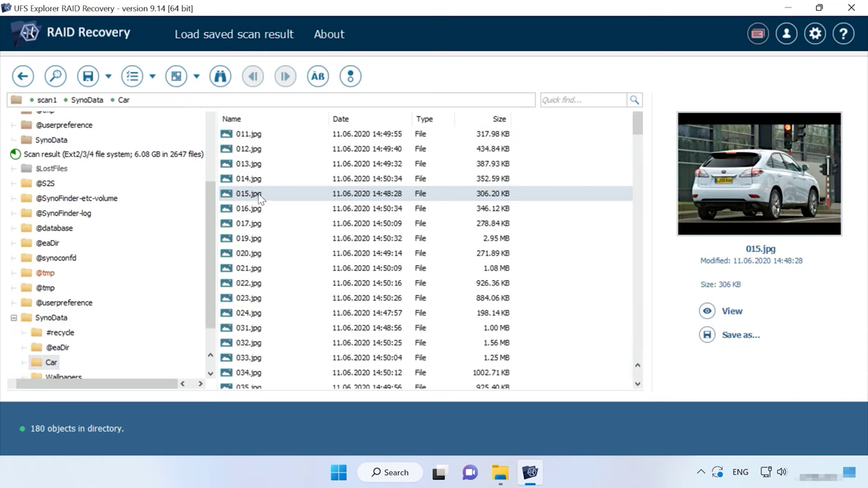
Display SynoData in the existing file system, and return to the storage list, discarding the unsaved scan result.
{"action": "left_click", "coordinate": [47, 139]}
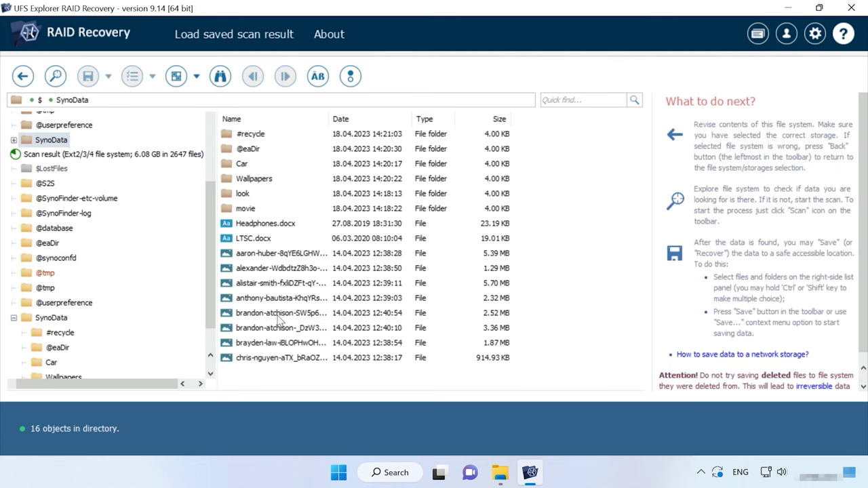
{"action": "left_click", "coordinate": [22, 76]}
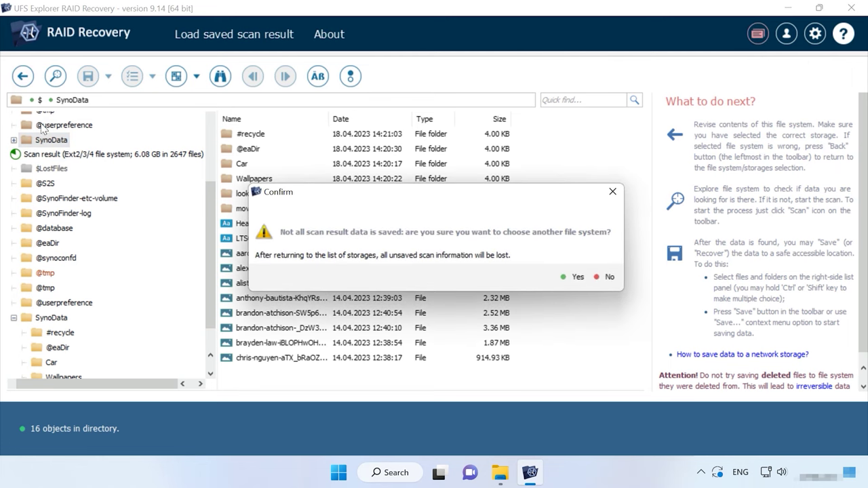
{"action": "left_click", "coordinate": [574, 277]}
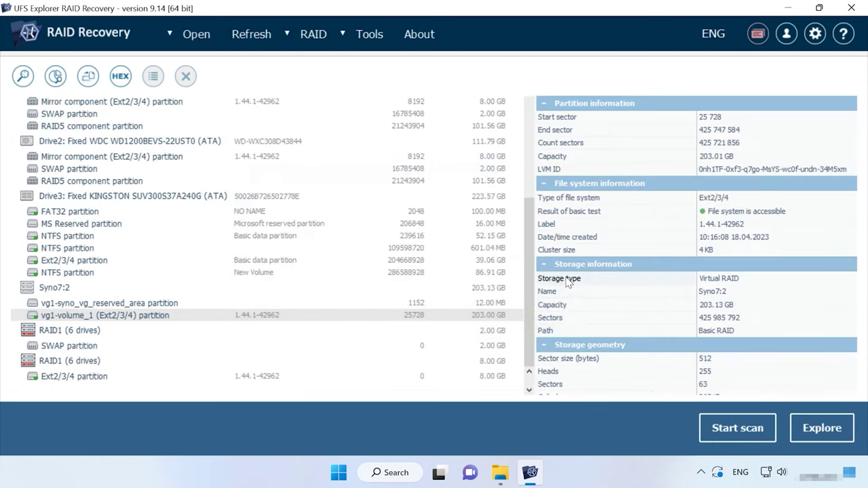
Set up a scan for lost data on vg1-volume_1 that indexes the existing file system and then scans unused space.
{"action": "right_click", "coordinate": [141, 320]}
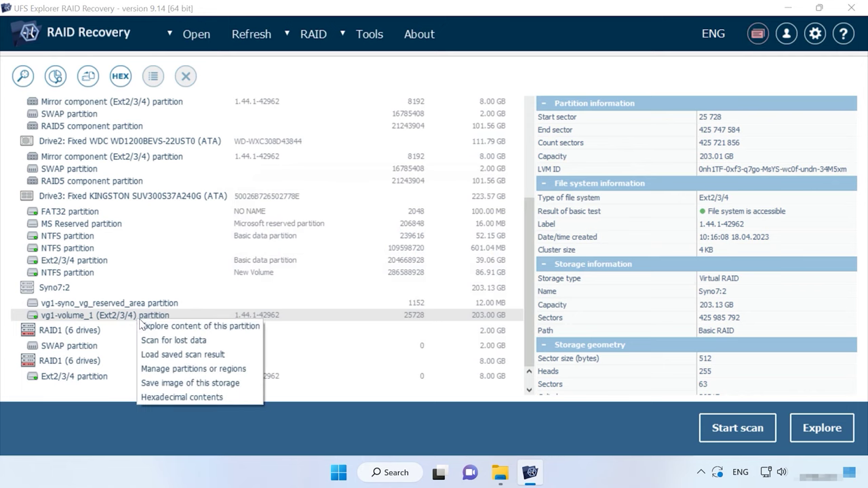
{"action": "left_click", "coordinate": [204, 342]}
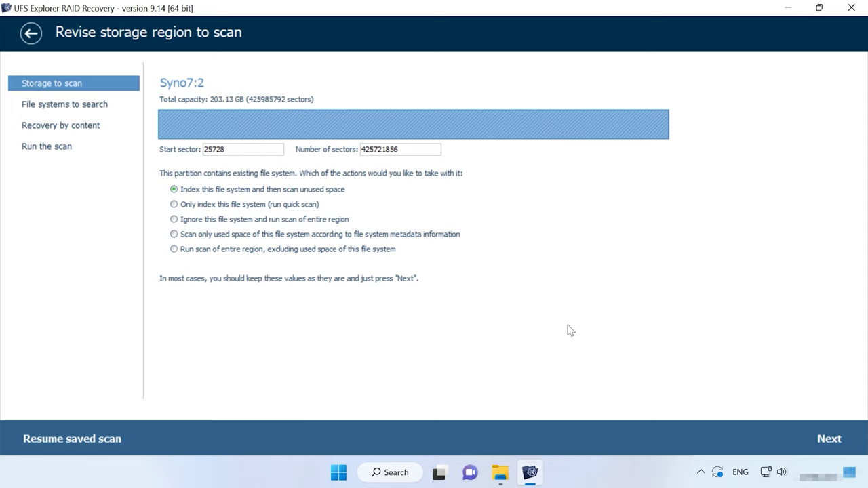
{"action": "left_click", "coordinate": [829, 440]}
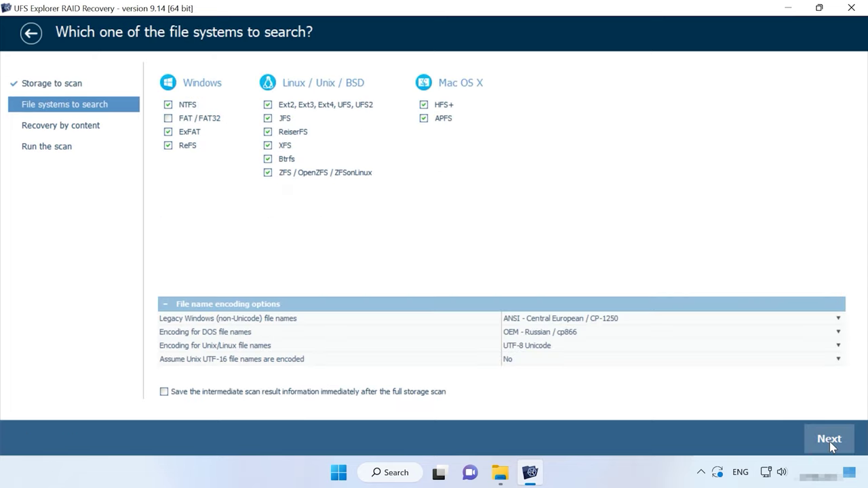
Limit the file systems to search to Ext2, Ext3, Ext4, UFS, UFS2 by excluding all other Windows, Linux and Mac types.
{"action": "left_click", "coordinate": [168, 104]}
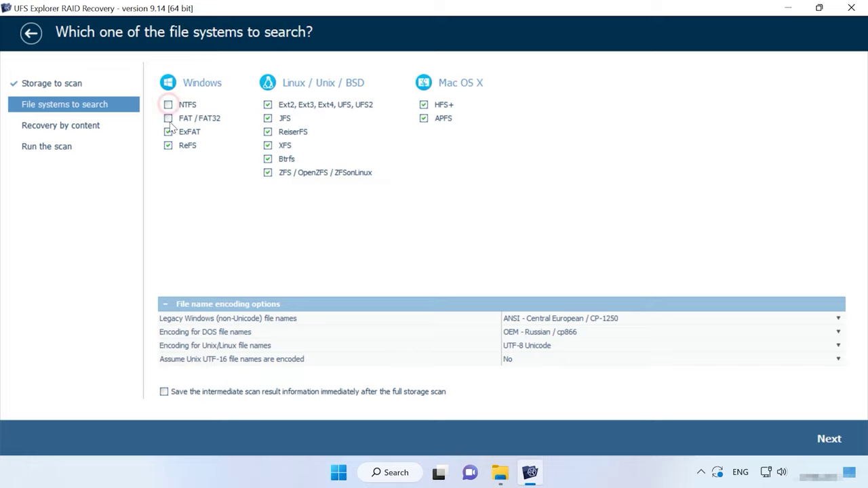
{"action": "left_click", "coordinate": [168, 132]}
{"action": "left_click", "coordinate": [168, 145]}
{"action": "left_click", "coordinate": [267, 117]}
{"action": "left_click", "coordinate": [268, 131]}
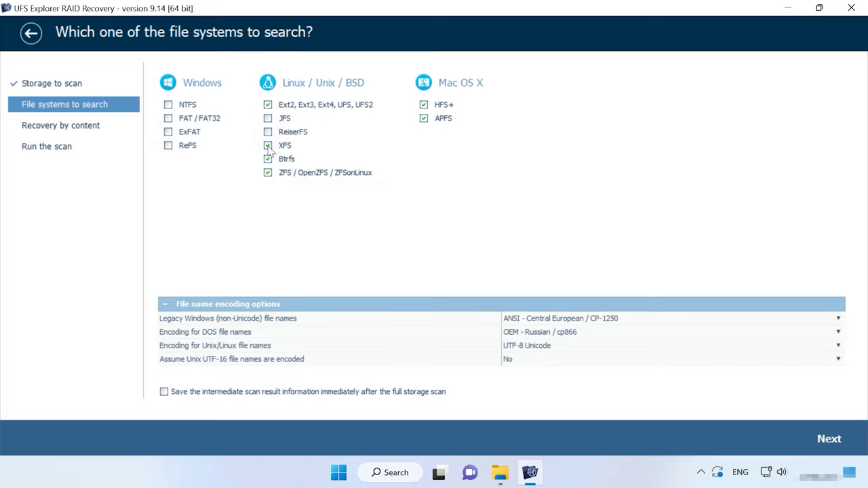
{"action": "left_click", "coordinate": [267, 145]}
{"action": "left_click", "coordinate": [268, 159]}
{"action": "left_click", "coordinate": [268, 172]}
{"action": "left_click", "coordinate": [423, 104]}
{"action": "left_click", "coordinate": [423, 118]}
Run the scan without recovery by known content and decline saving the scan result database.
{"action": "left_click", "coordinate": [841, 447]}
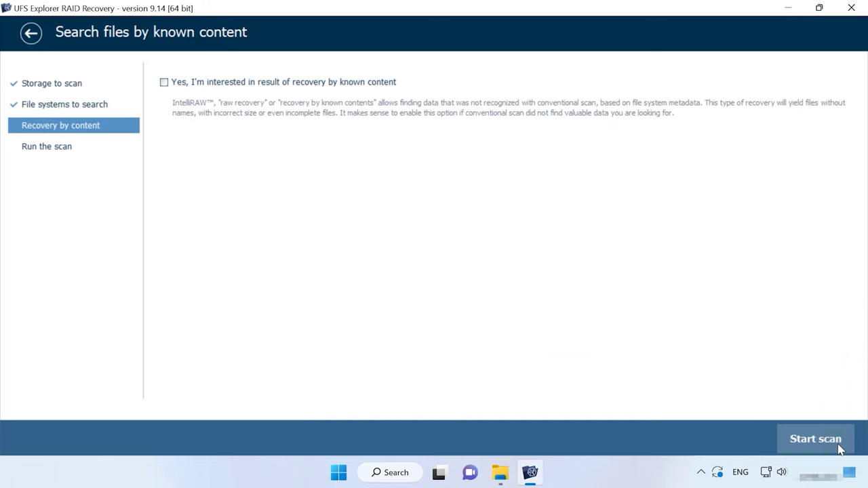
{"action": "left_click", "coordinate": [815, 439]}
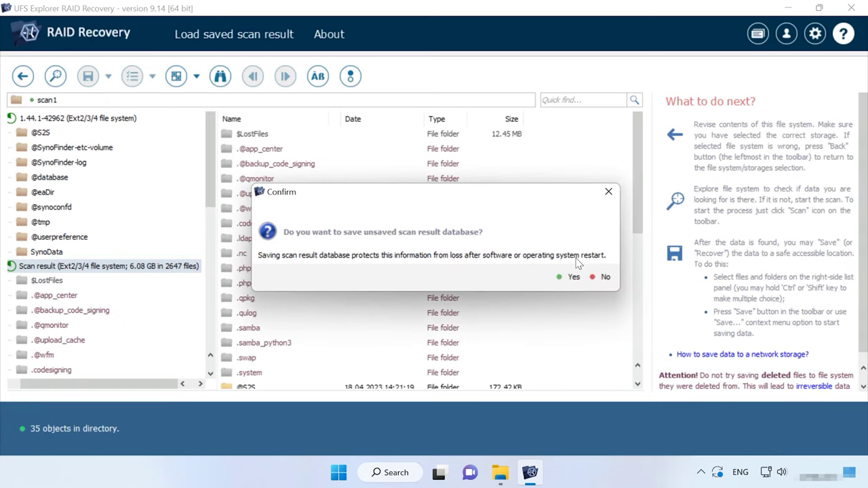
{"action": "left_click", "coordinate": [601, 276]}
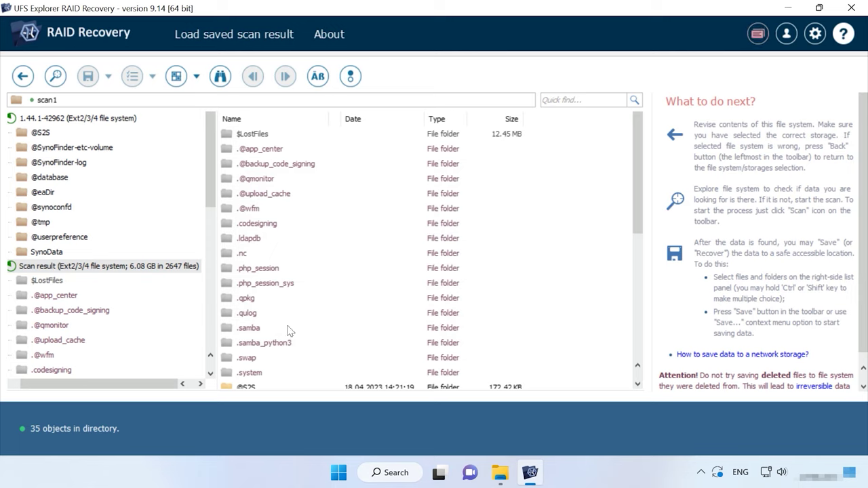
Open the SynoData folder in the new scan result and preview the first five JPG files one by one.
{"action": "scroll", "coordinate": [245, 331], "scroll_direction": "down", "scroll_amount": 4}
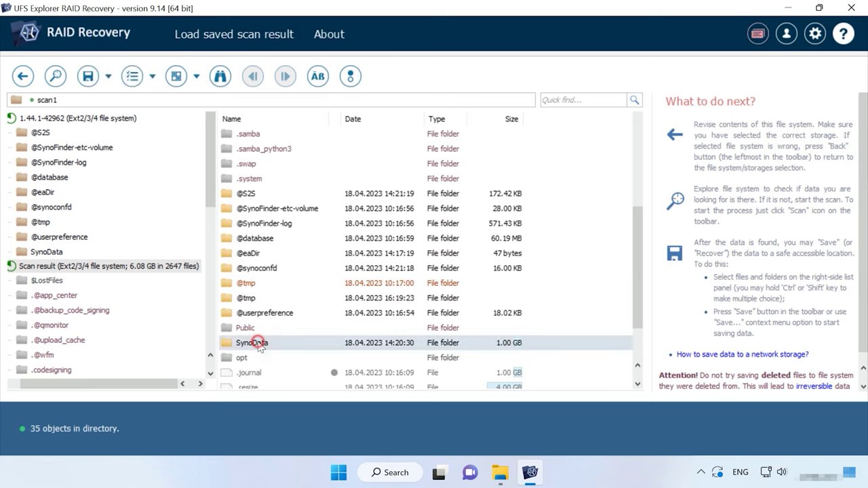
{"action": "double_click", "coordinate": [254, 358]}
{"action": "left_click", "coordinate": [282, 253]}
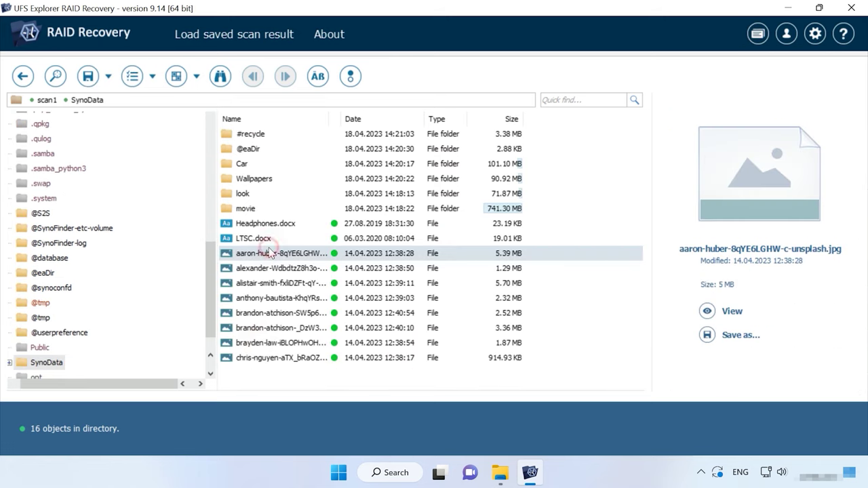
{"action": "left_click", "coordinate": [275, 268]}
{"action": "left_click", "coordinate": [284, 283]}
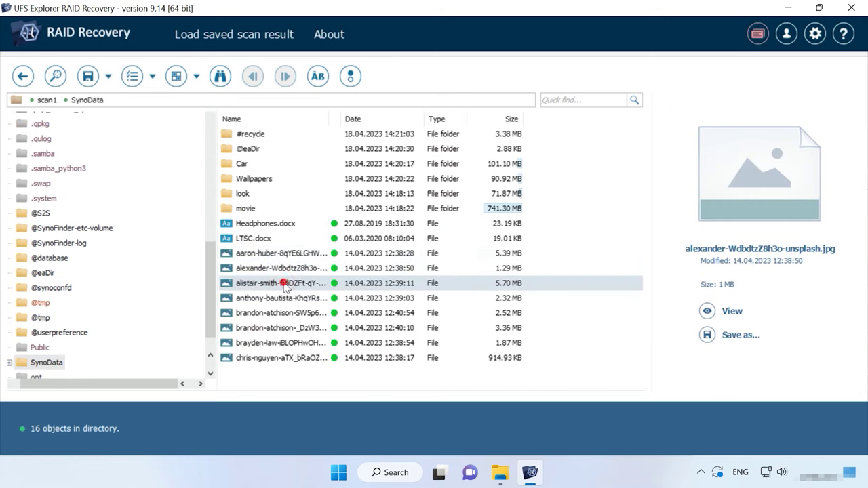
{"action": "left_click", "coordinate": [285, 297]}
{"action": "left_click", "coordinate": [285, 312]}
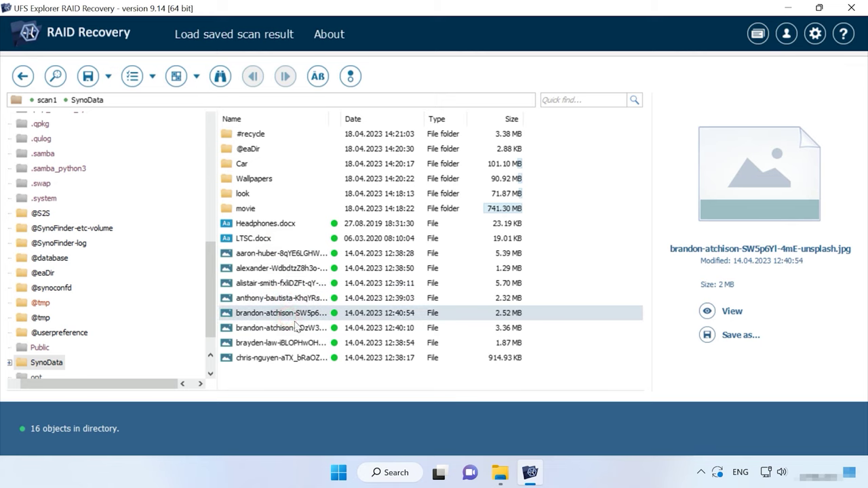
Preview the last three JPG files in SynoData, viewing the sixth and eighth in the separate viewer window.
{"action": "left_click", "coordinate": [288, 327]}
{"action": "left_click", "coordinate": [706, 312]}
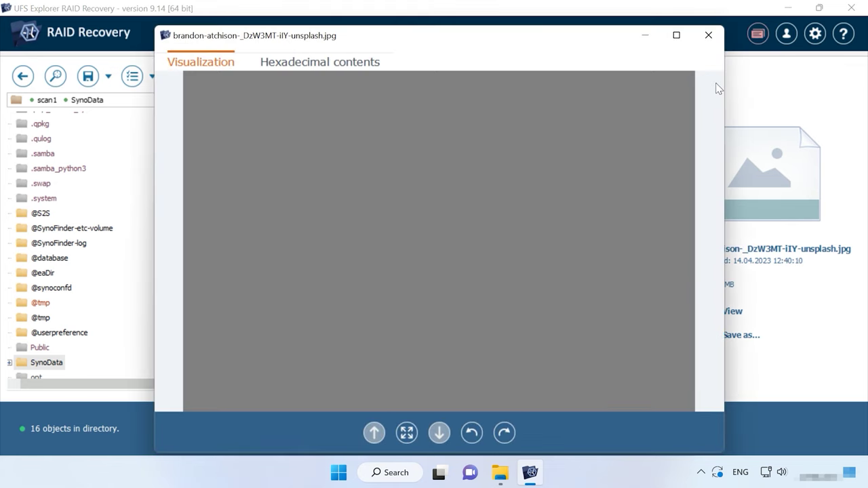
{"action": "left_click", "coordinate": [708, 35]}
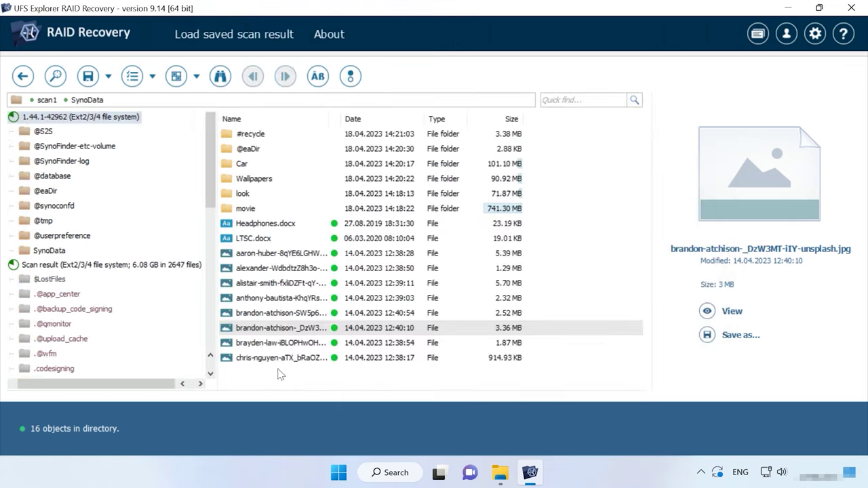
{"action": "left_click", "coordinate": [284, 342]}
{"action": "left_click", "coordinate": [284, 358]}
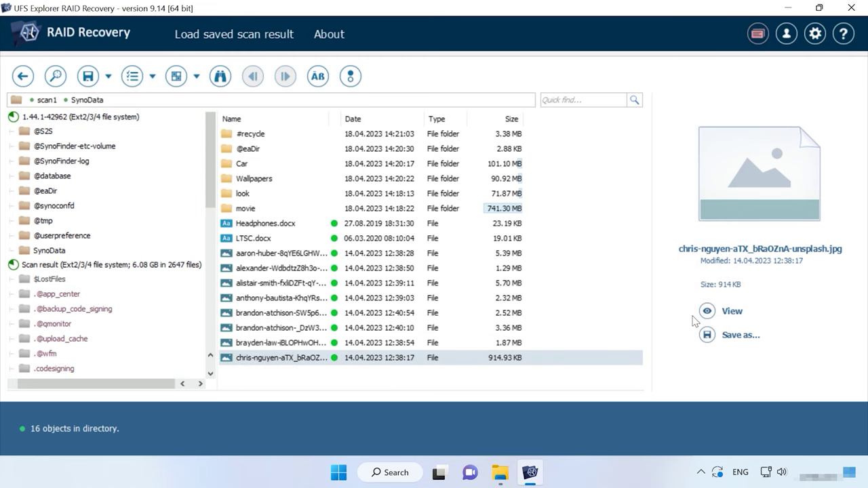
{"action": "left_click", "coordinate": [705, 311]}
{"action": "left_click", "coordinate": [709, 35]}
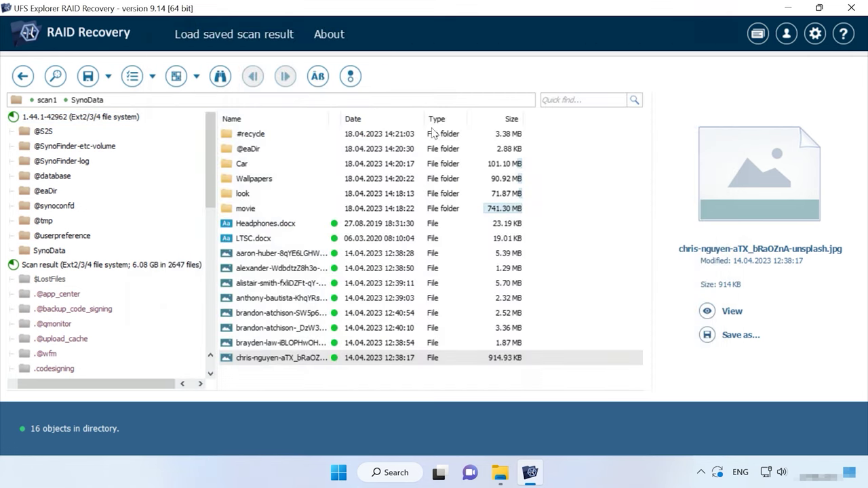
Open the Car folder in SynoData and preview 011.jpg and 012.jpg.
{"action": "left_click", "coordinate": [241, 164]}
{"action": "double_click", "coordinate": [241, 165]}
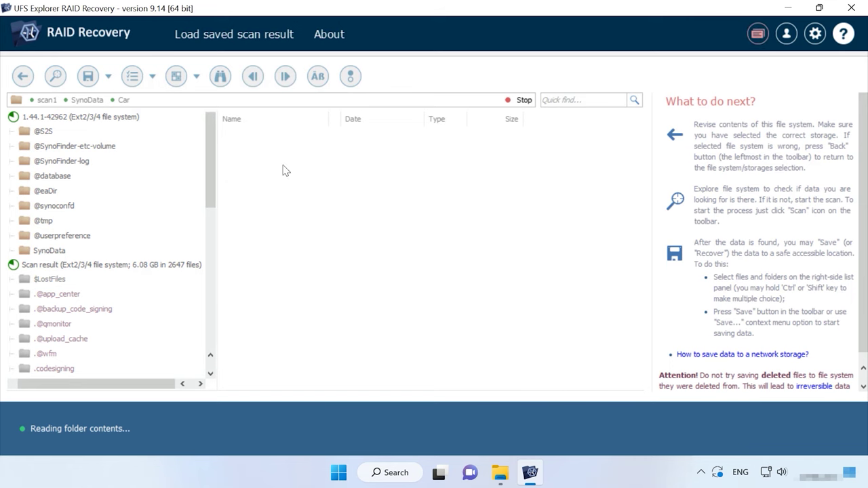
{"action": "left_click", "coordinate": [248, 134]}
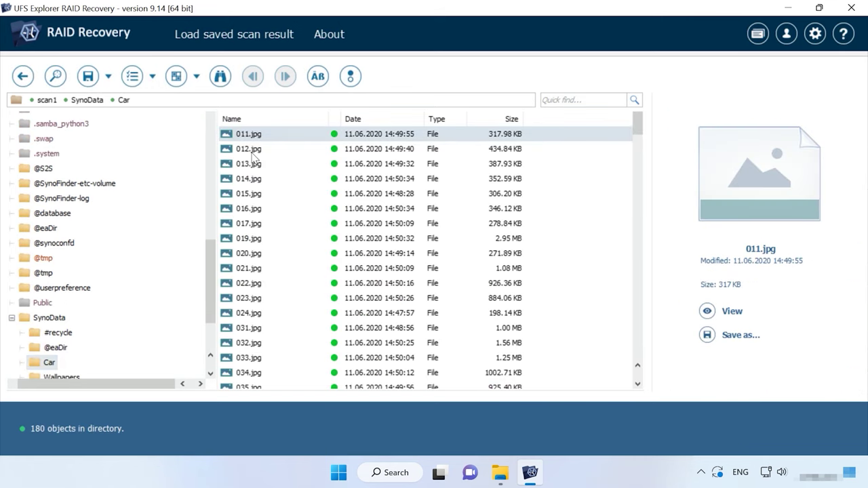
{"action": "left_click", "coordinate": [249, 149]}
{"action": "scroll", "coordinate": [252, 206], "scroll_direction": "down", "scroll_amount": 2}
{"action": "scroll", "coordinate": [254, 207], "scroll_direction": "up", "scroll_amount": 2}
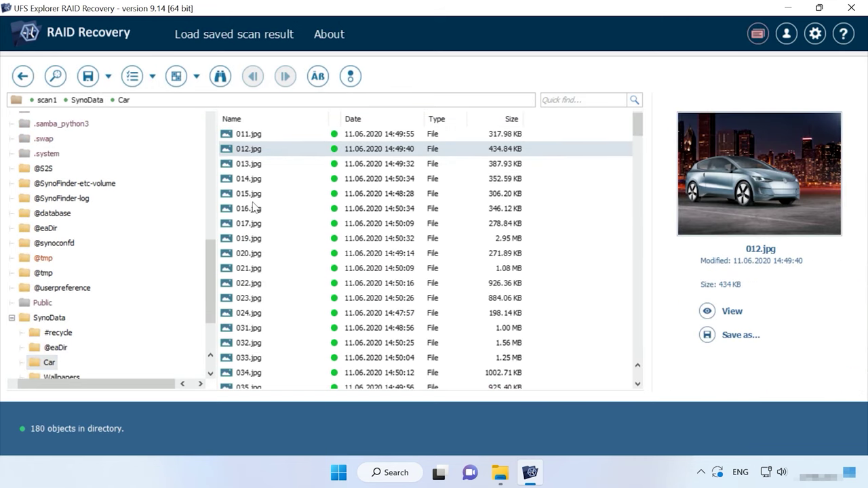
Check LTSC.docx in SynoData, and preview (100).jpg and (106).jpg in the Wallpapers folder.
{"action": "left_click", "coordinate": [49, 317]}
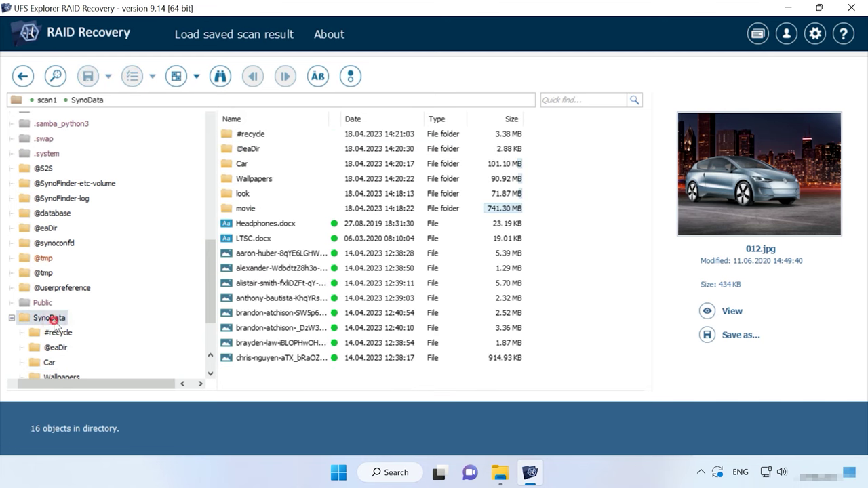
{"action": "left_click", "coordinate": [275, 240]}
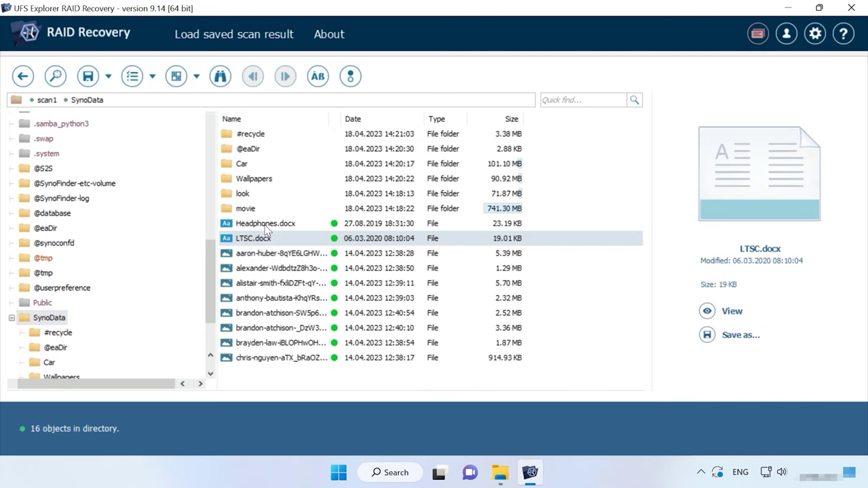
{"action": "double_click", "coordinate": [256, 178]}
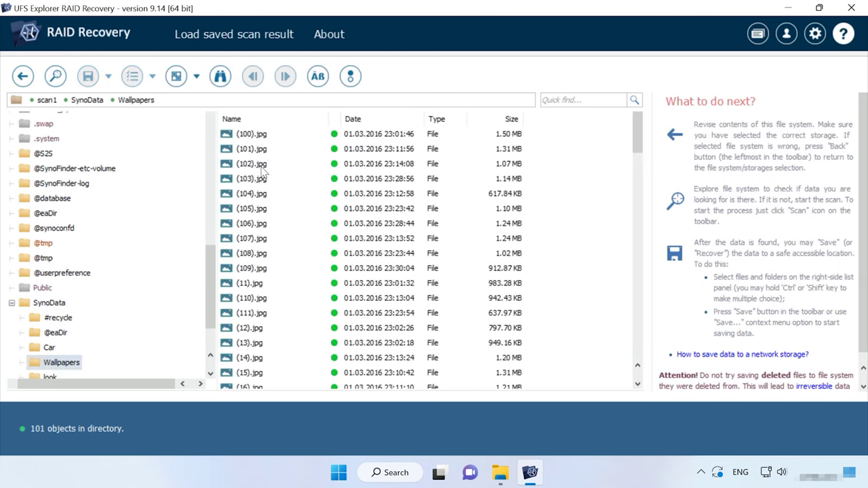
{"action": "left_click", "coordinate": [258, 135]}
{"action": "left_click", "coordinate": [260, 224]}
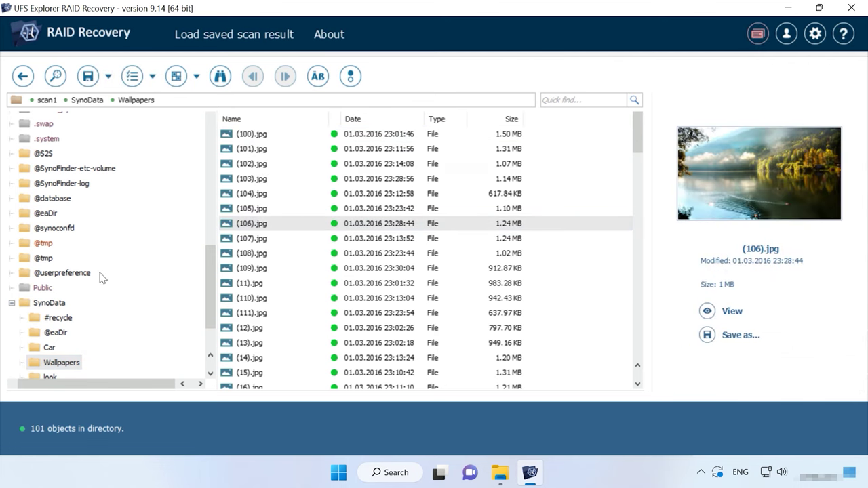
Go back to the SynoData folder and preview the fourth and the last JPG file.
{"action": "left_click", "coordinate": [48, 303]}
{"action": "left_click", "coordinate": [280, 298]}
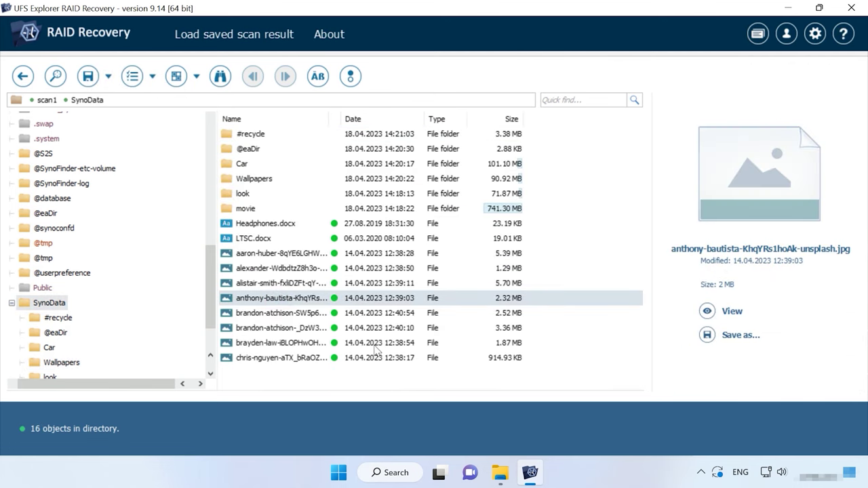
{"action": "left_click", "coordinate": [424, 358]}
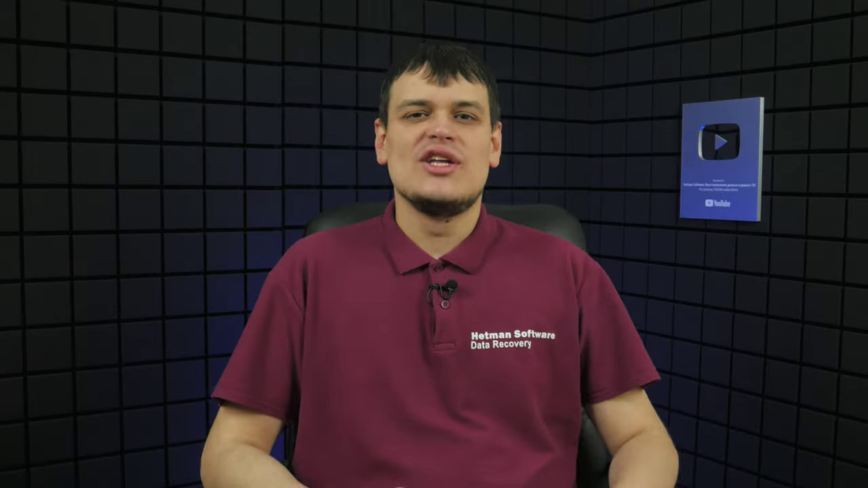